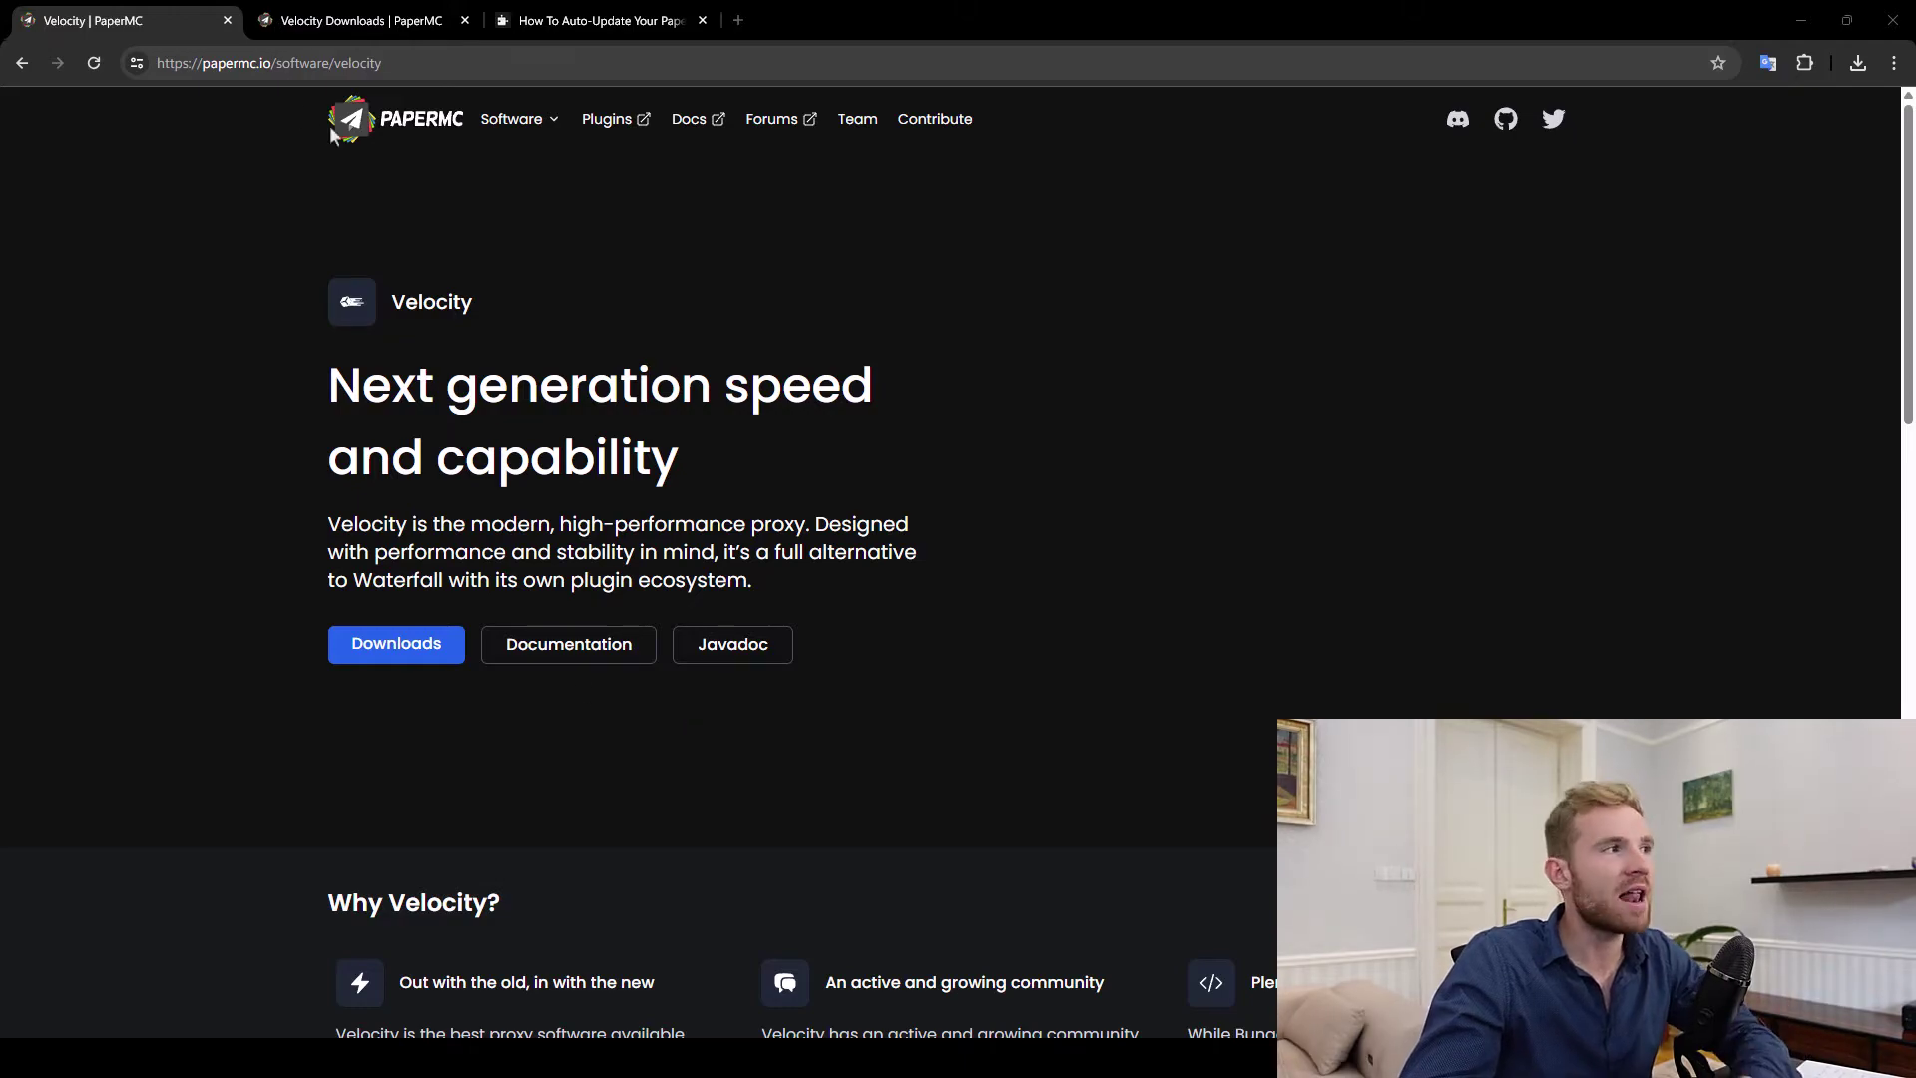
Go from the PaperMC Velocity page to its downloads page showing 3.3.0-SNAPSHOT build #396
double_click(262, 63)
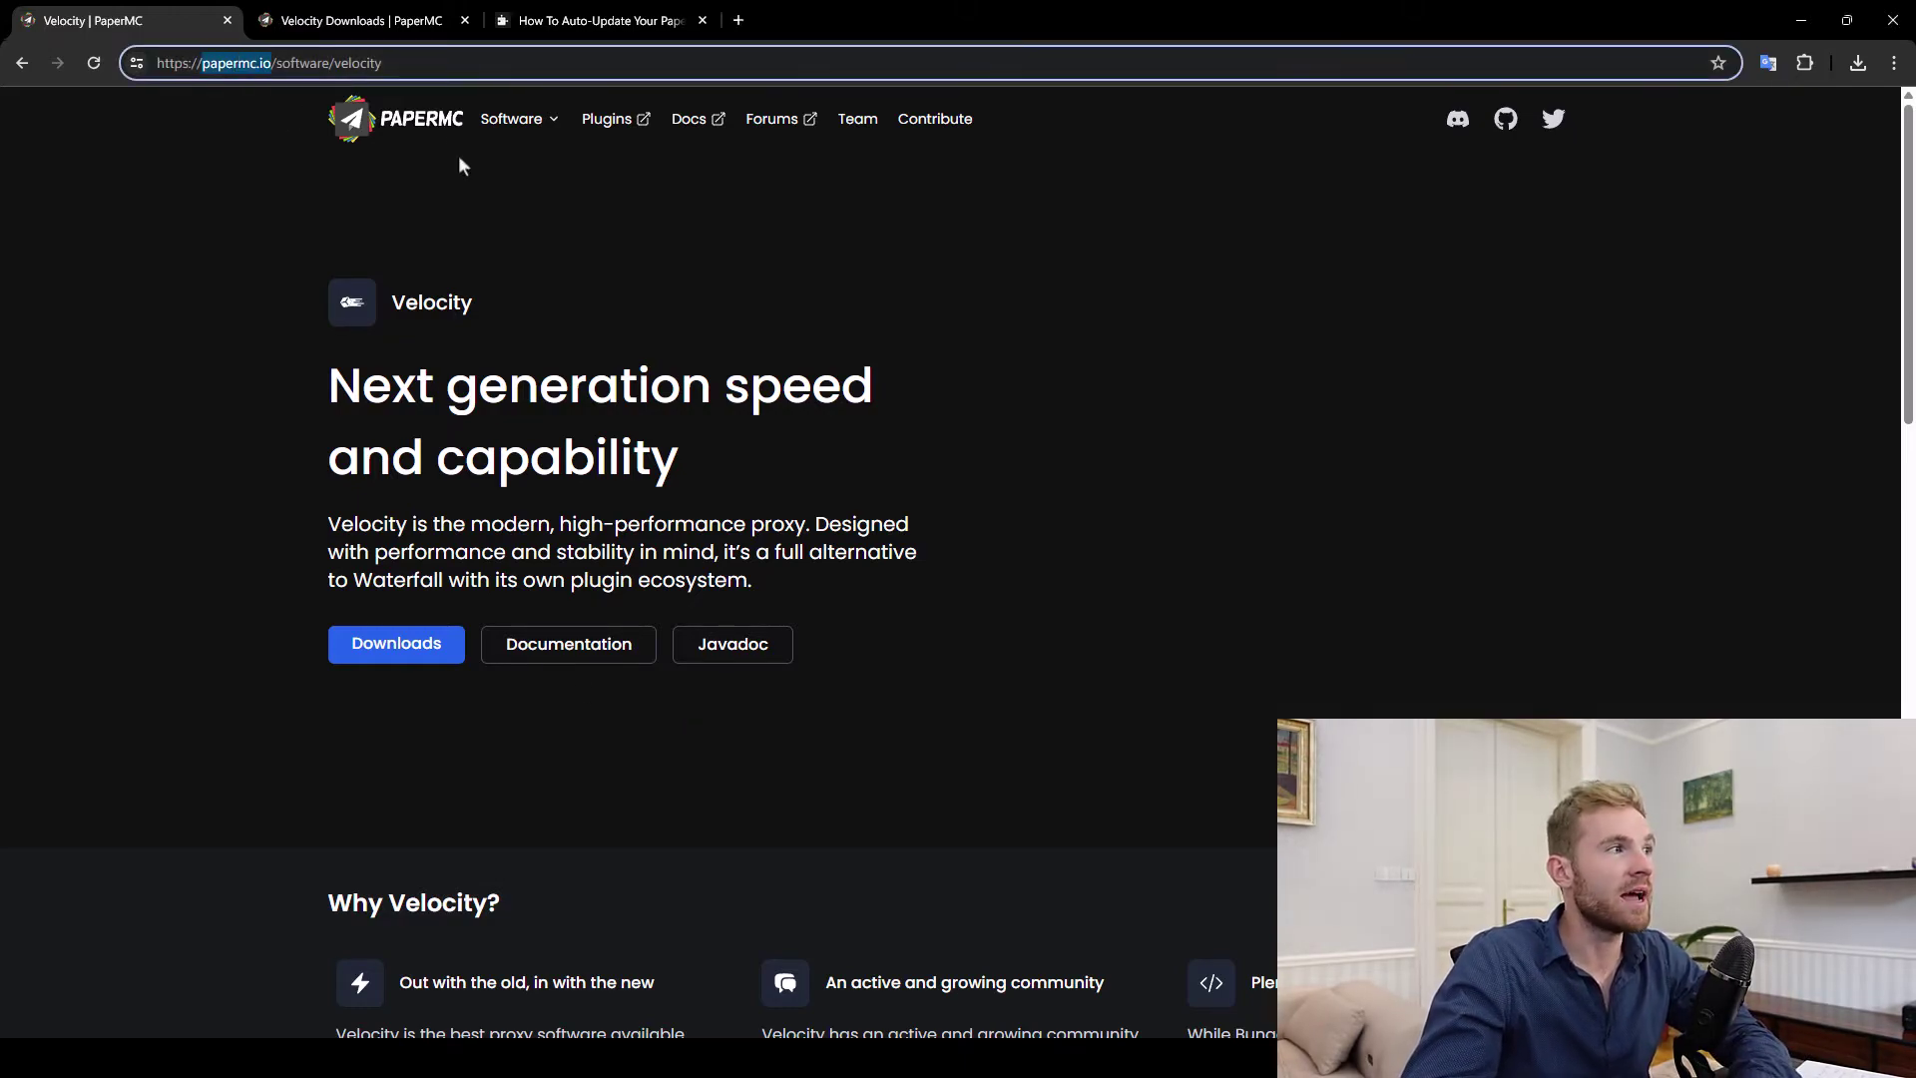
left_click(404, 651)
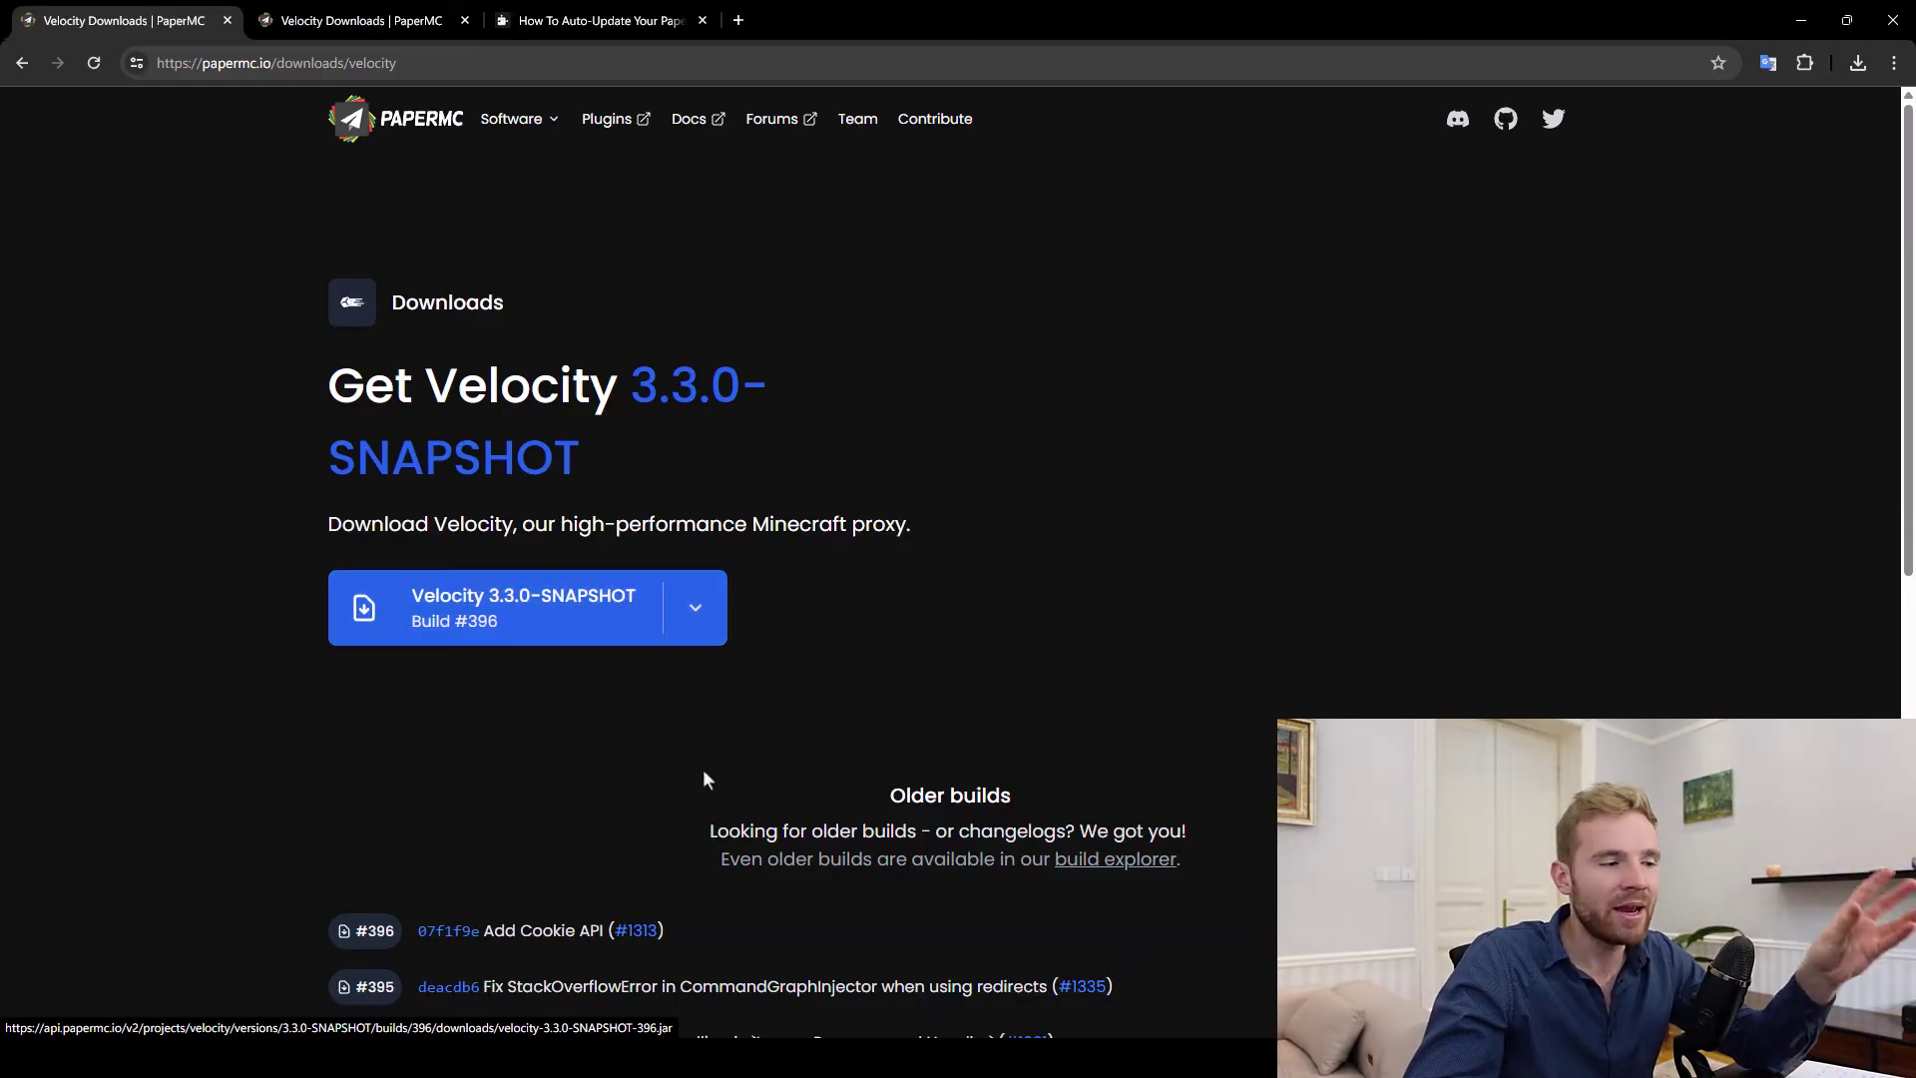
Select the Windows launch script example in the MineAcademy guide, then show the desktop
key("ctrl+3")
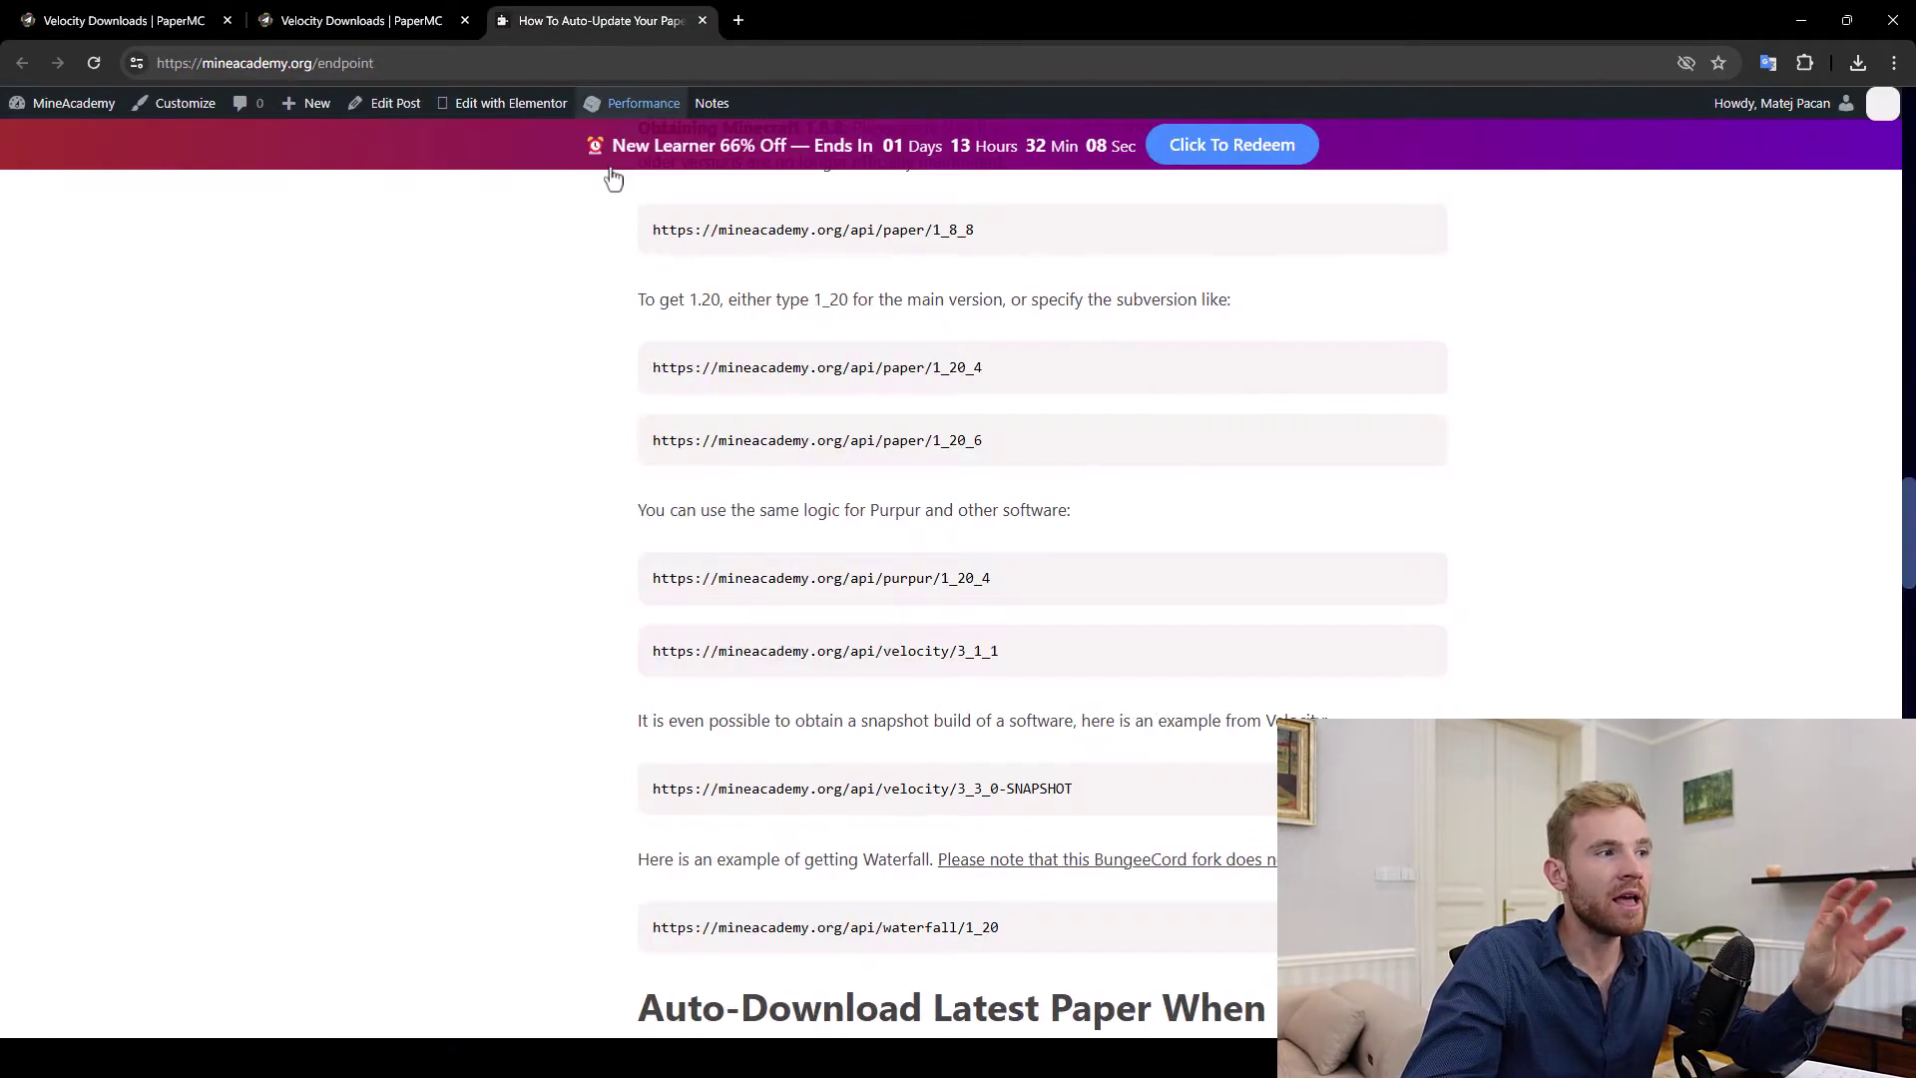
scroll(534, 321, "up", 5)
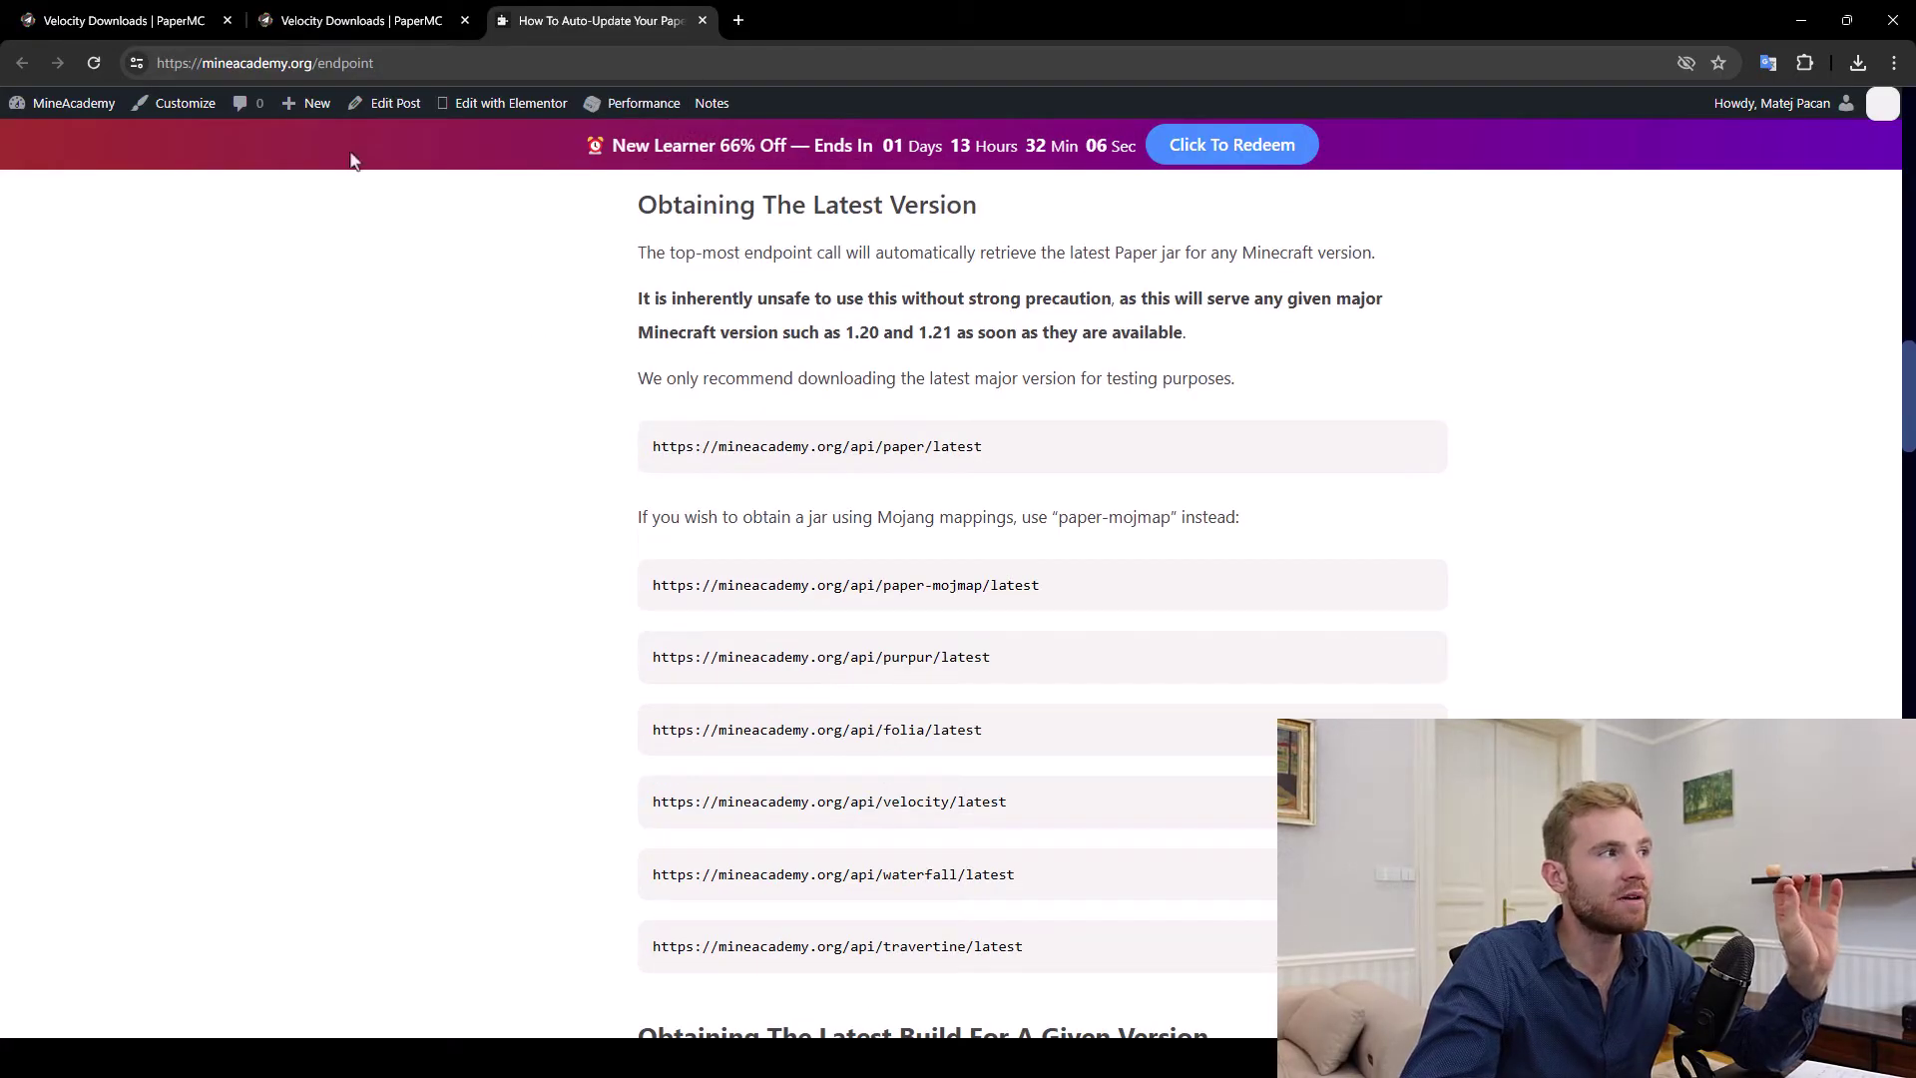
left_click_drag(203, 63, 374, 63)
scroll(561, 543, "down", 3)
scroll(562, 544, "down", 15)
scroll(689, 529, "up", 2)
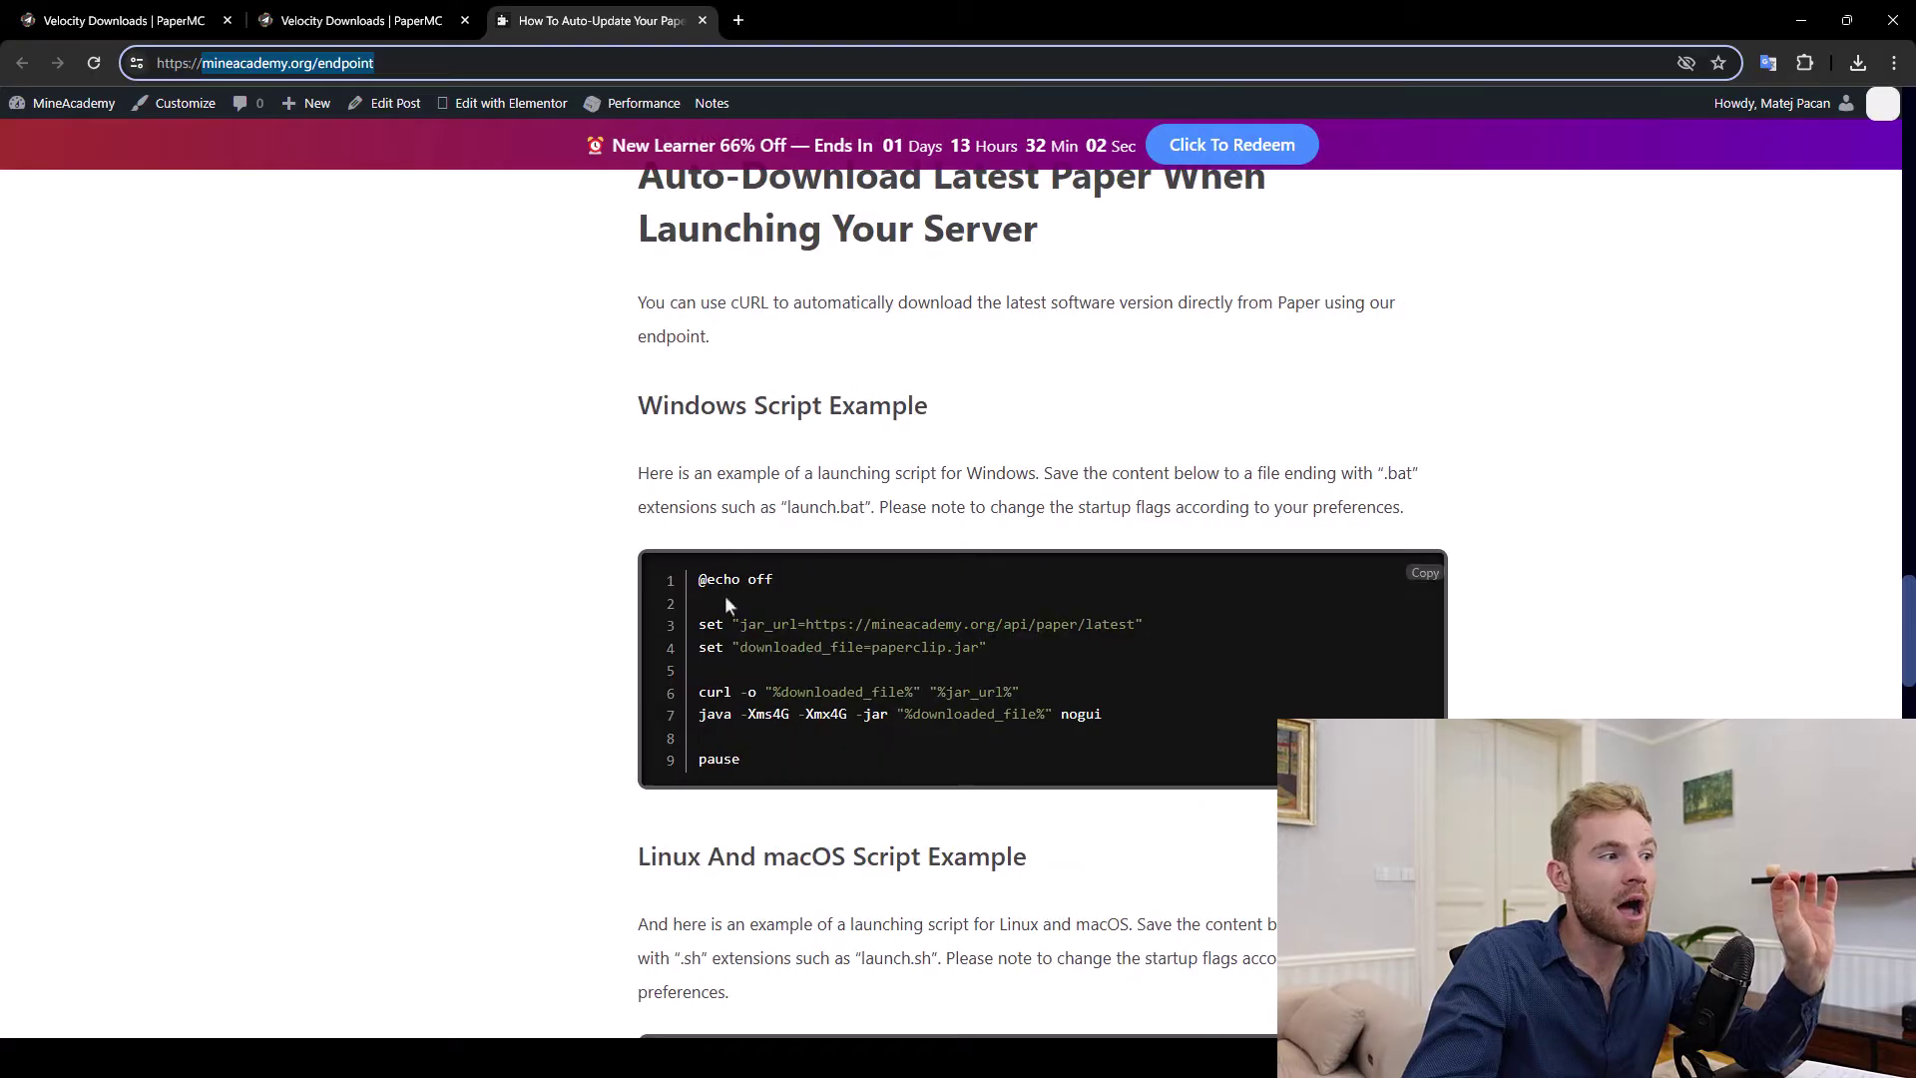
left_click_drag(717, 589, 792, 751)
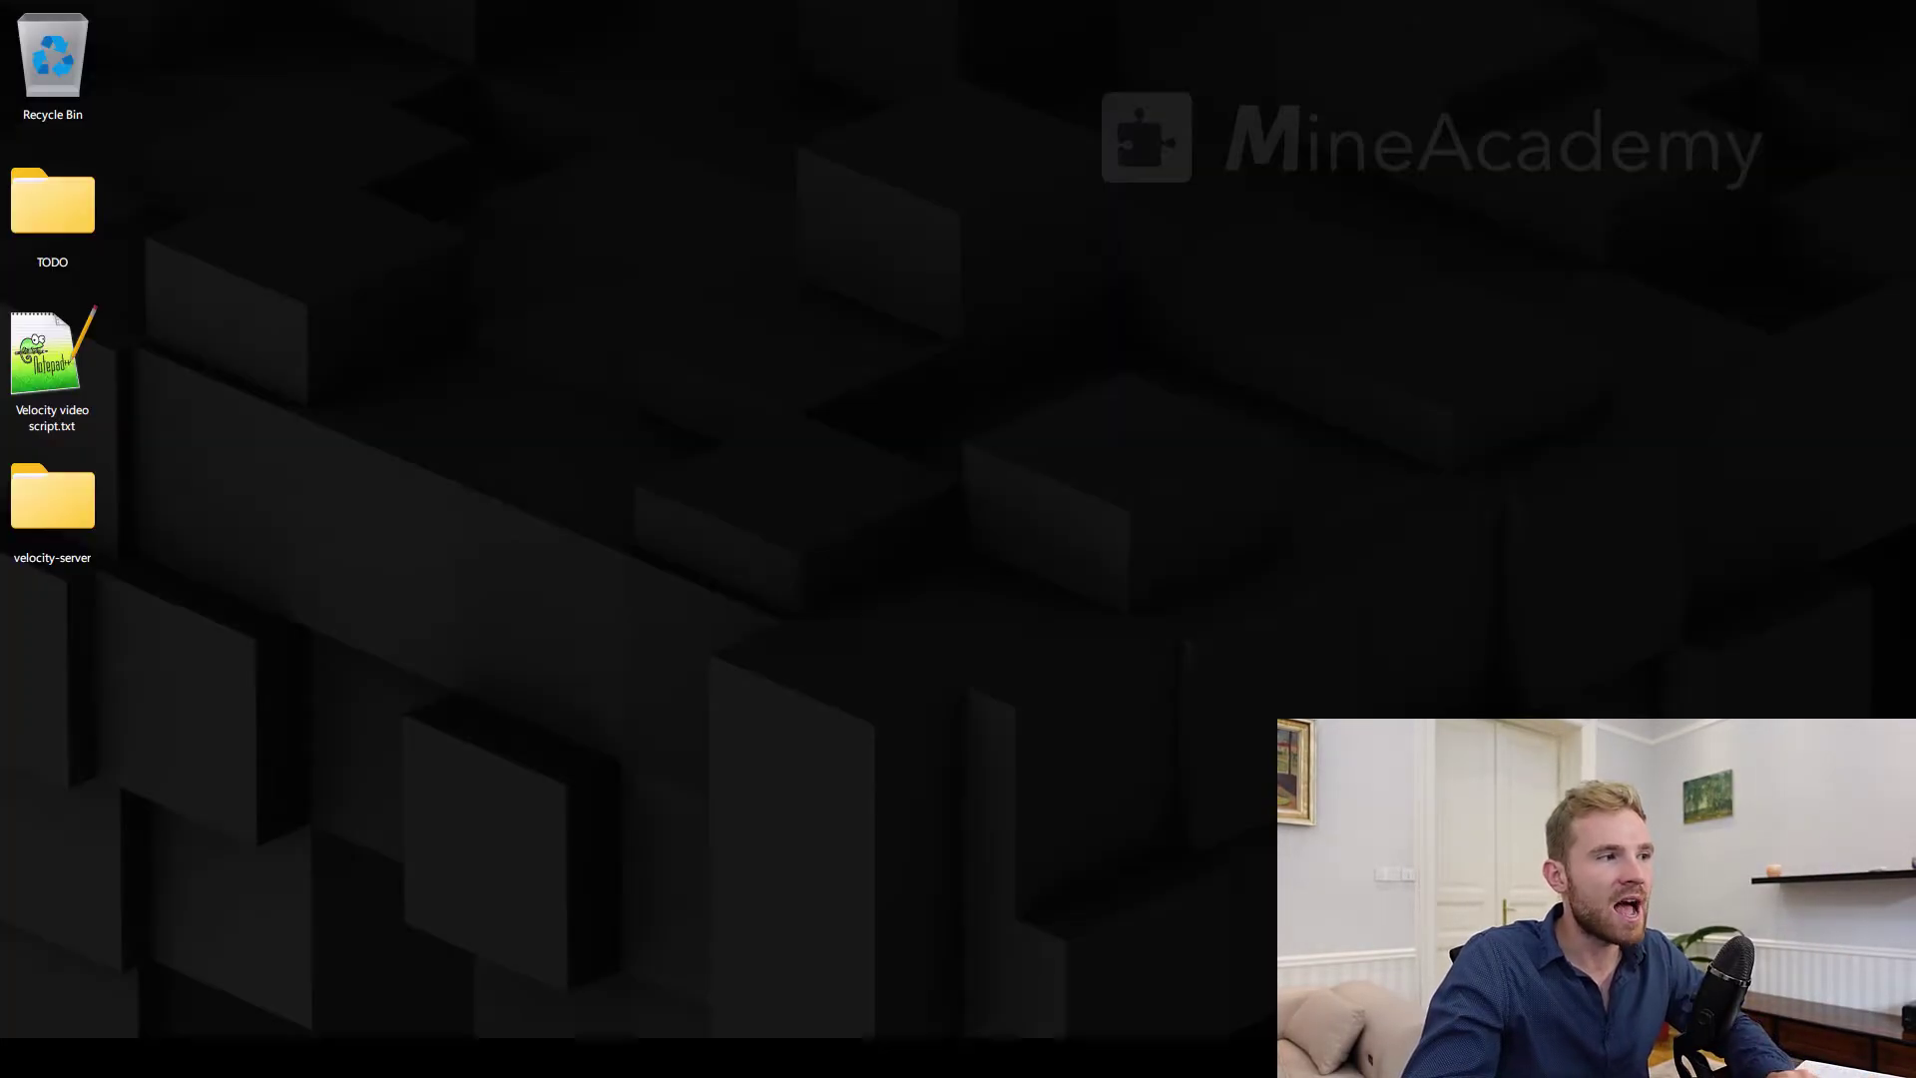
key("super+d")
Open launch.bat from the velocity-server folder for editing in Notepad
double_click(75, 526)
left_click_drag(986, 347, 633, 258)
right_click(805, 387)
left_click(856, 425)
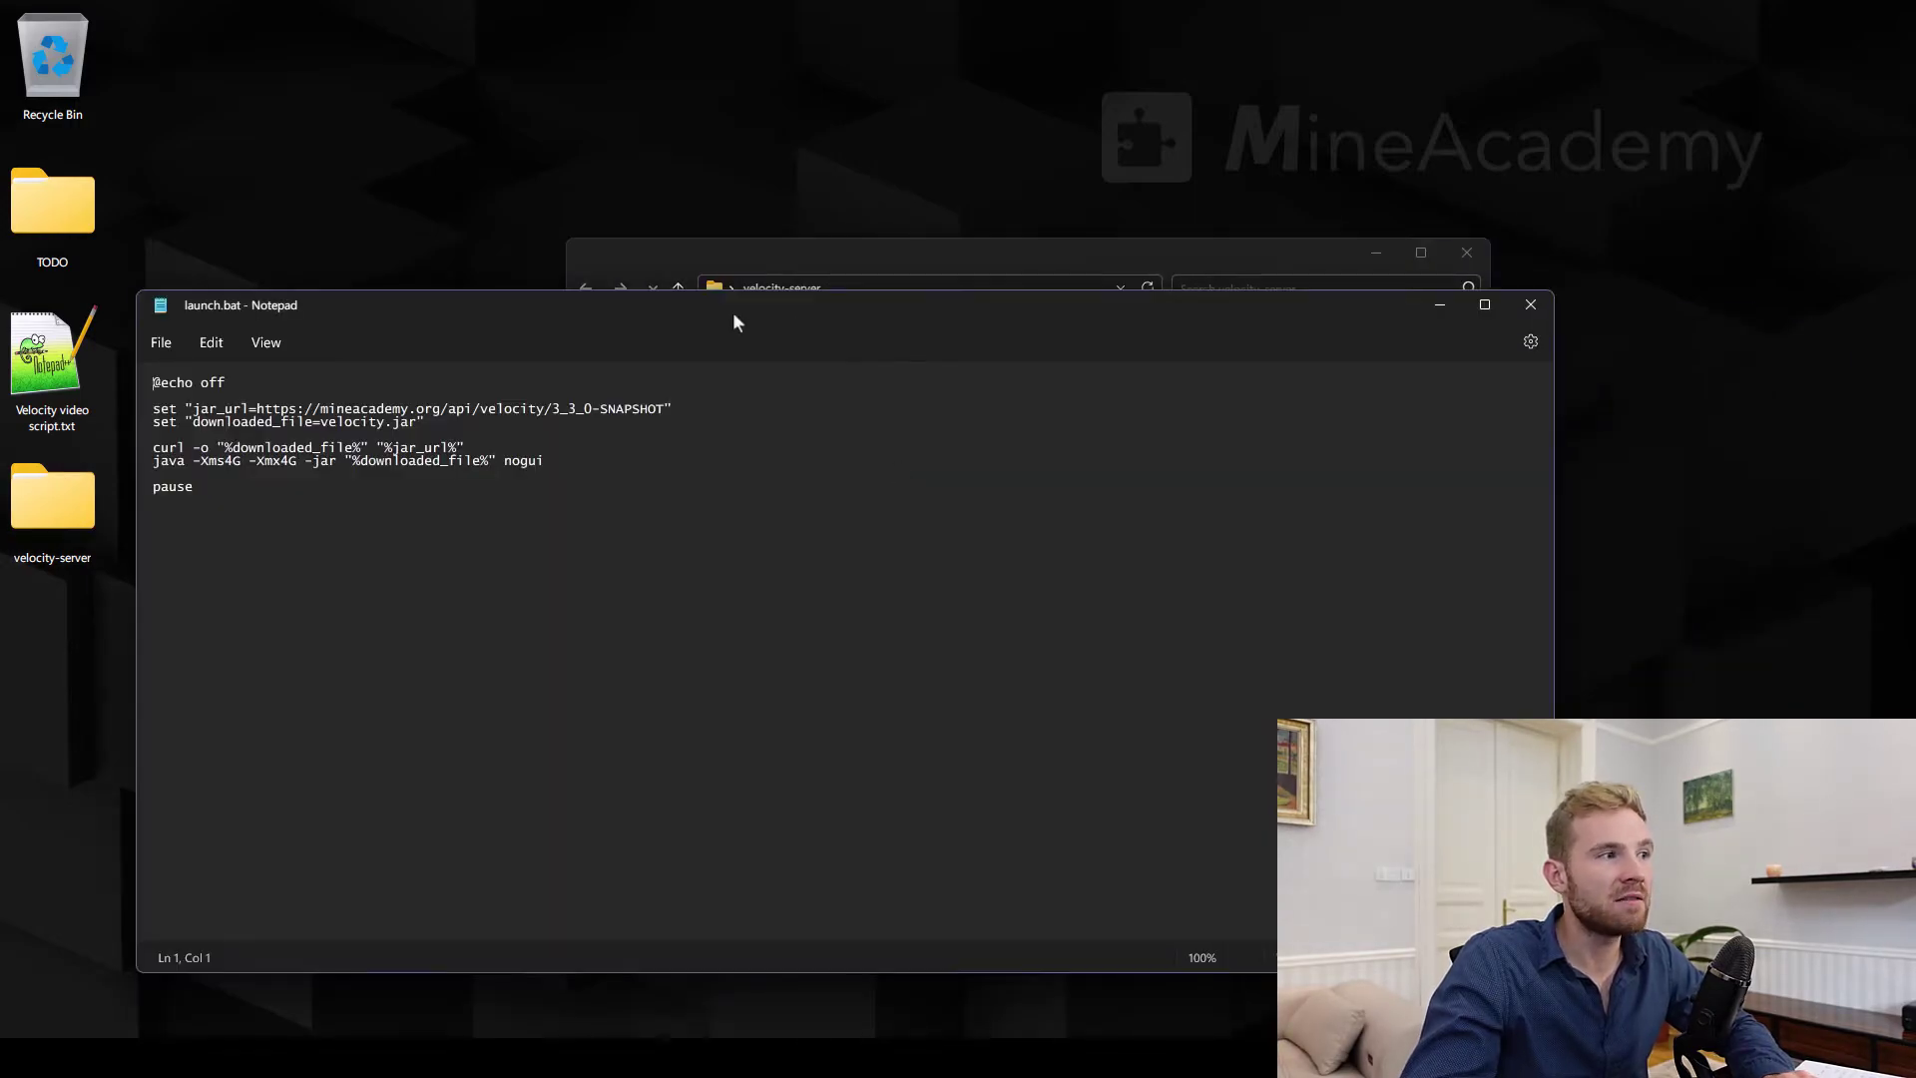
left_click_drag(726, 314, 852, 298)
Inspect the script's download URL, highlighting velocity and the 3_3_0 version
key("ctrl+a")
left_click(663, 509)
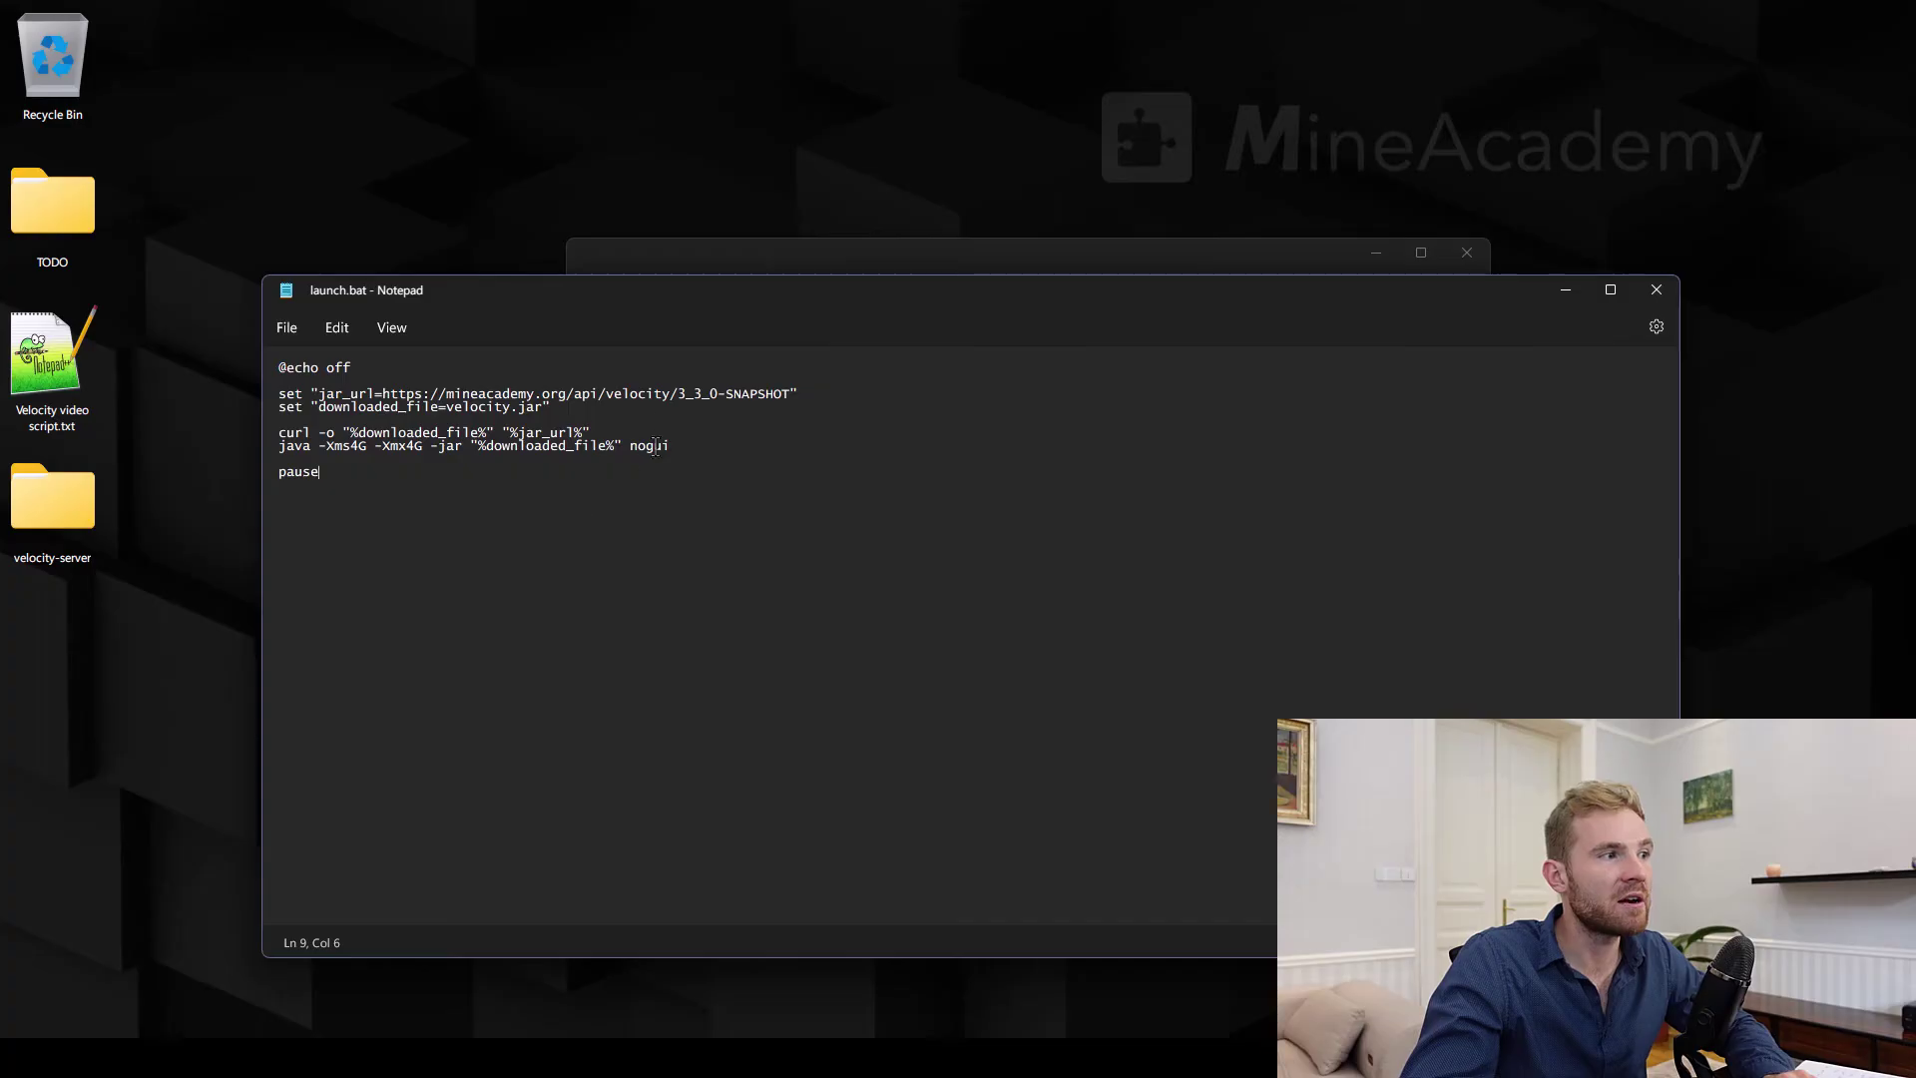
double_click(632, 395)
left_click(677, 397)
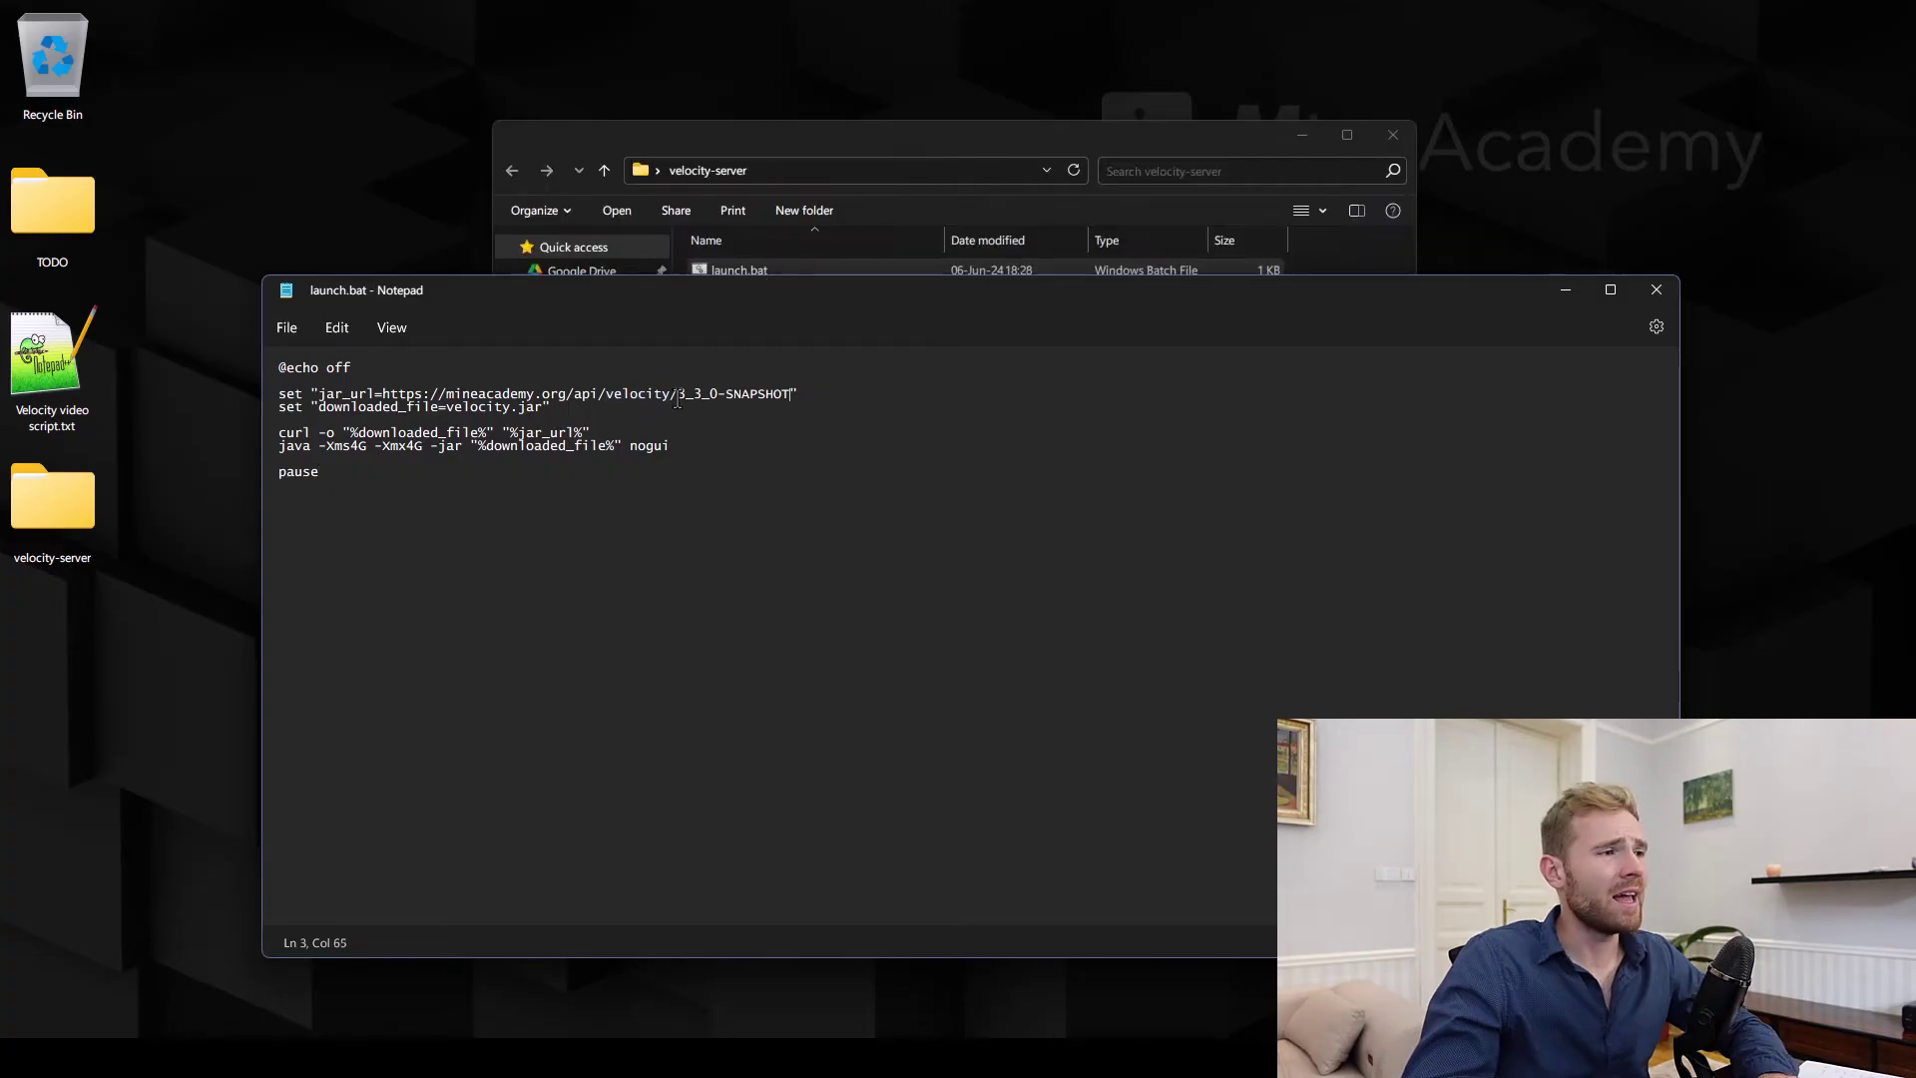
left_click_drag(678, 399, 717, 399)
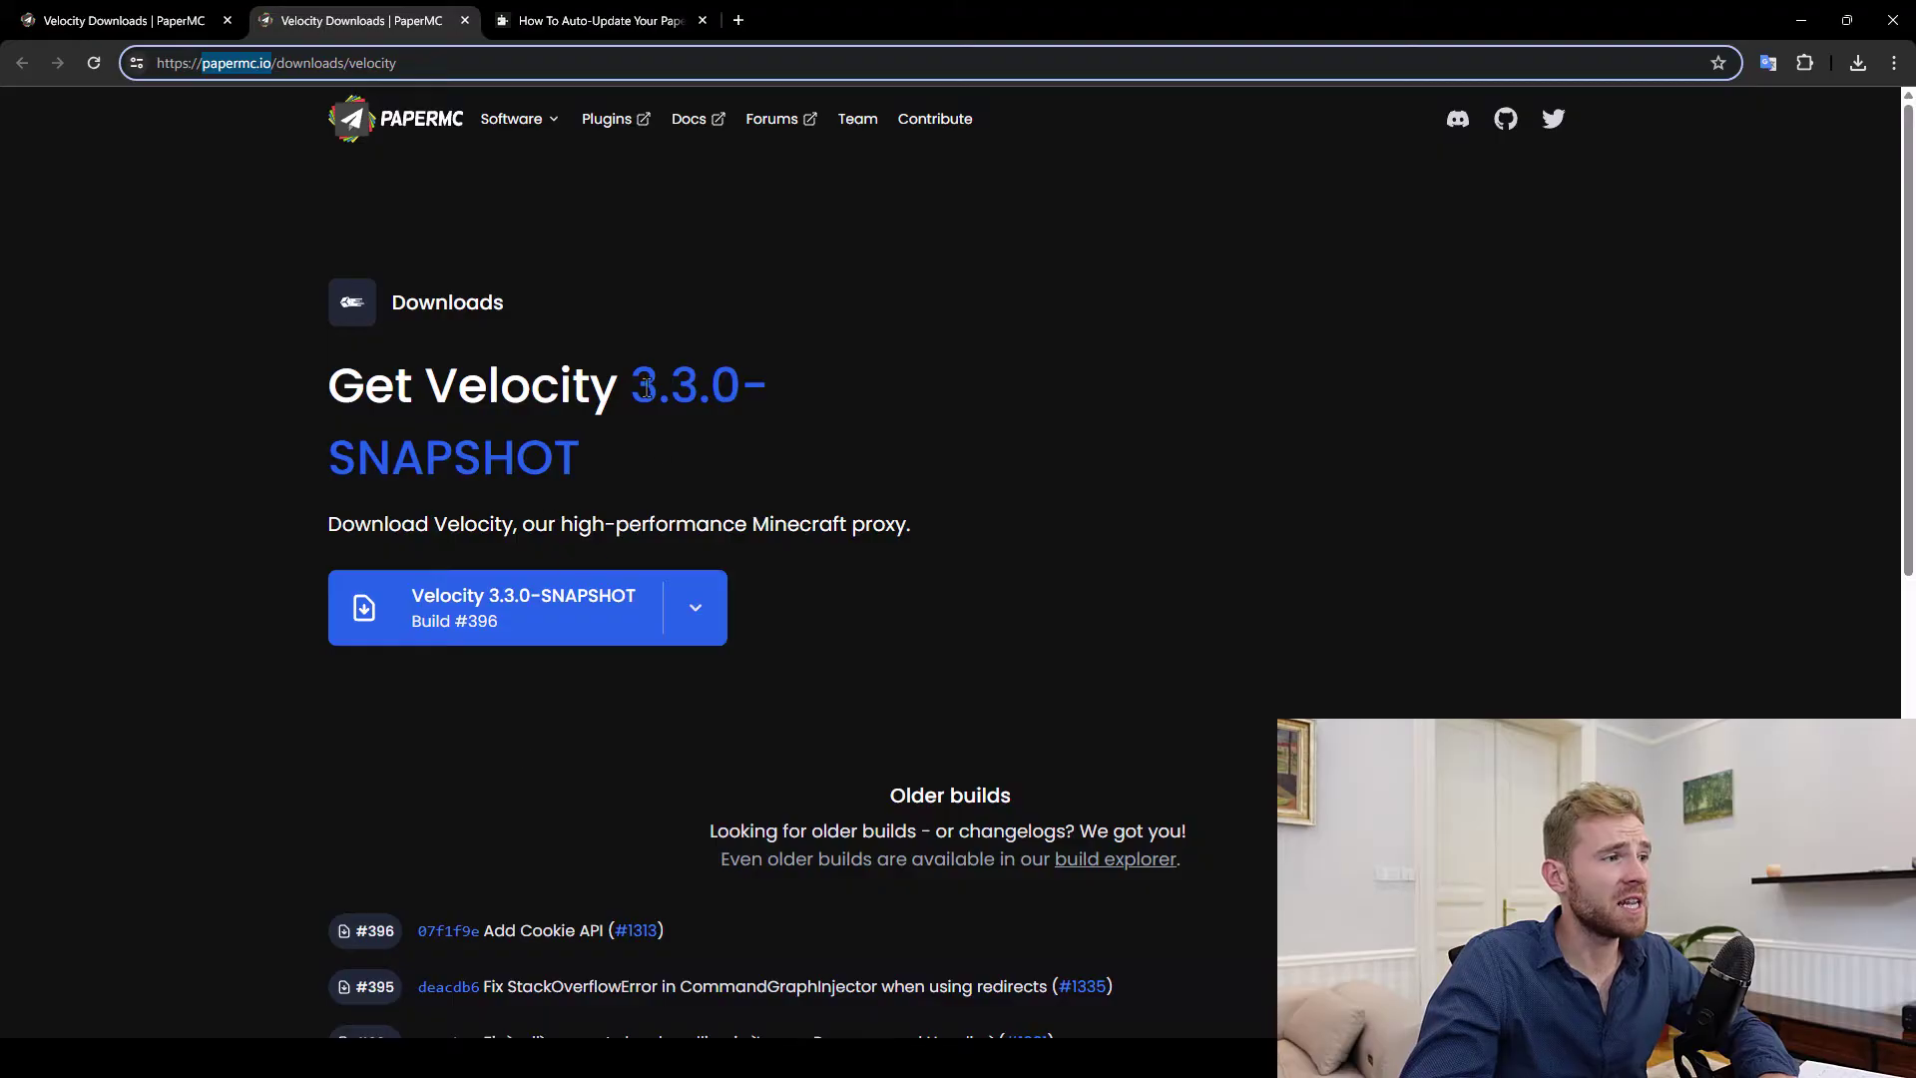
left_click_drag(639, 388, 642, 433)
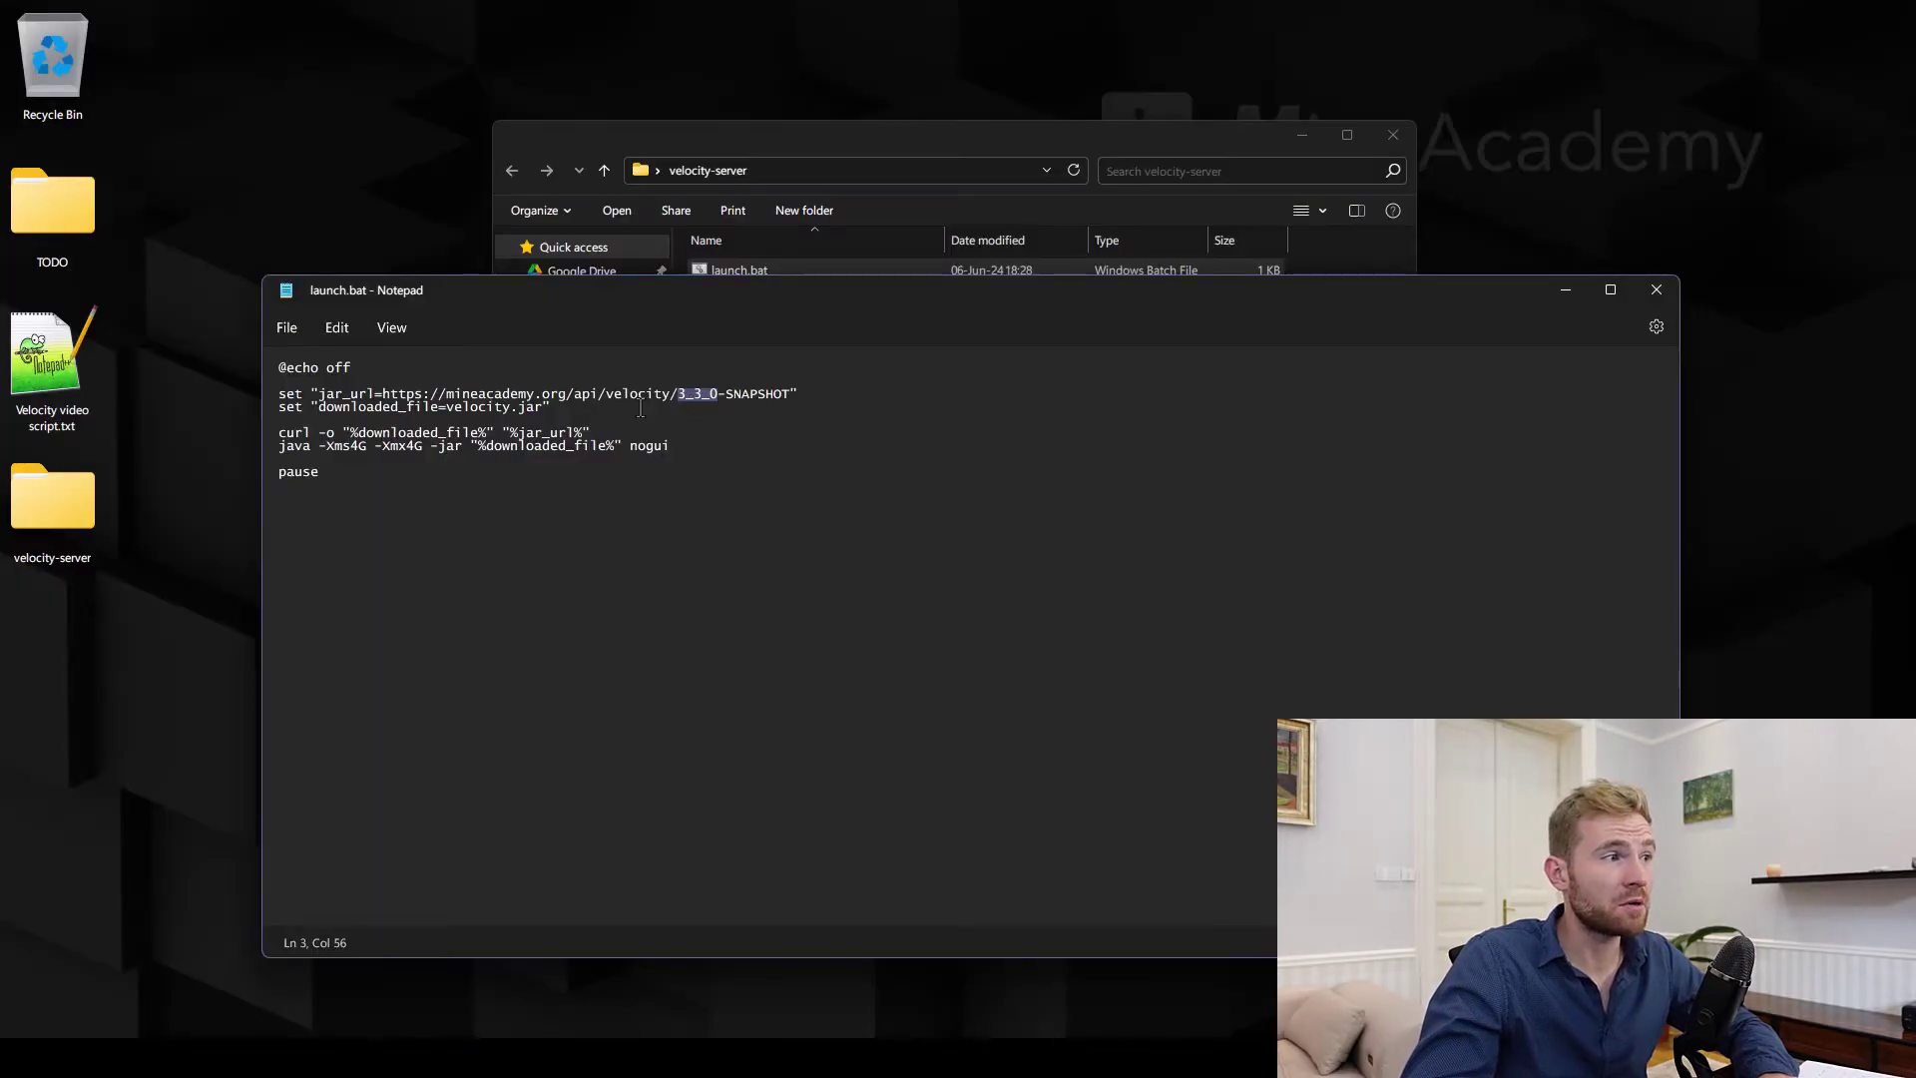
left_click_drag(774, 141, 822, 134)
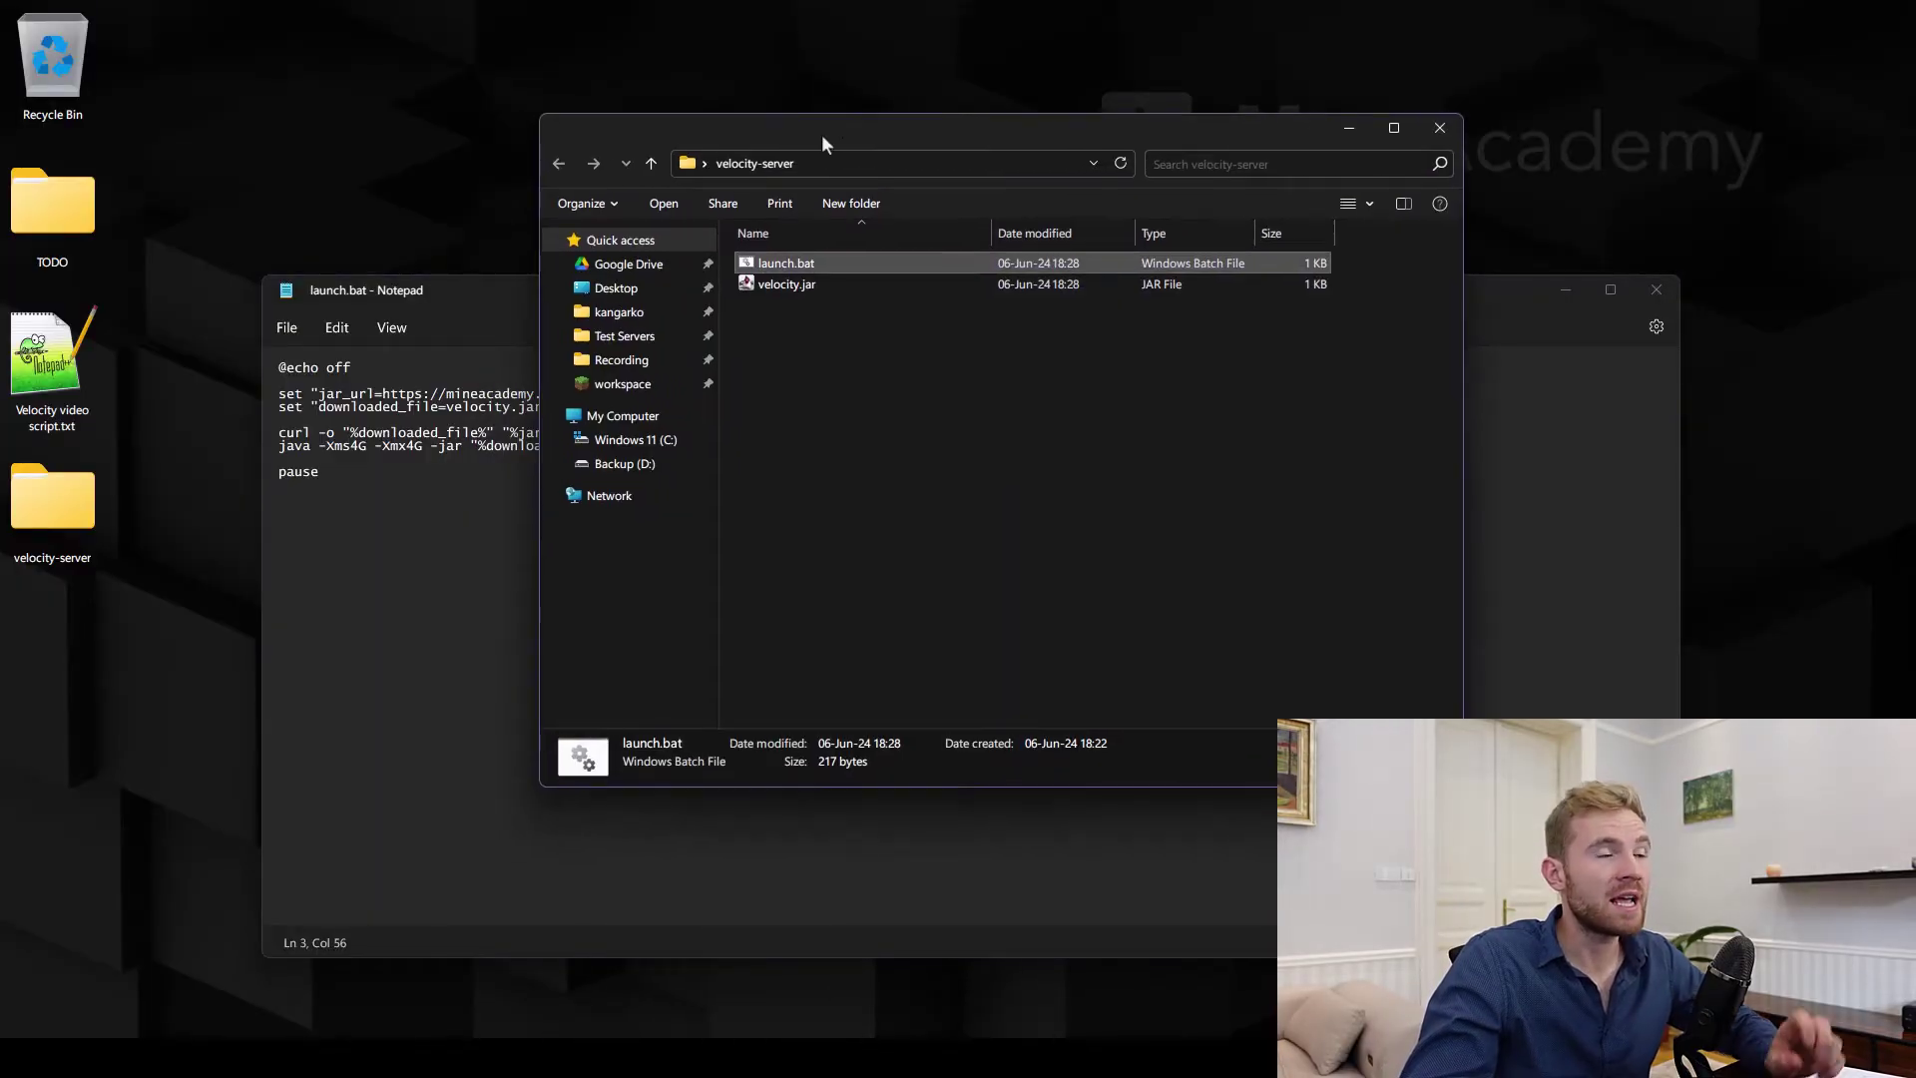
Run launch.bat so Velocity downloads and boots in a console window
double_click(816, 262)
left_click_drag(540, 46, 593, 100)
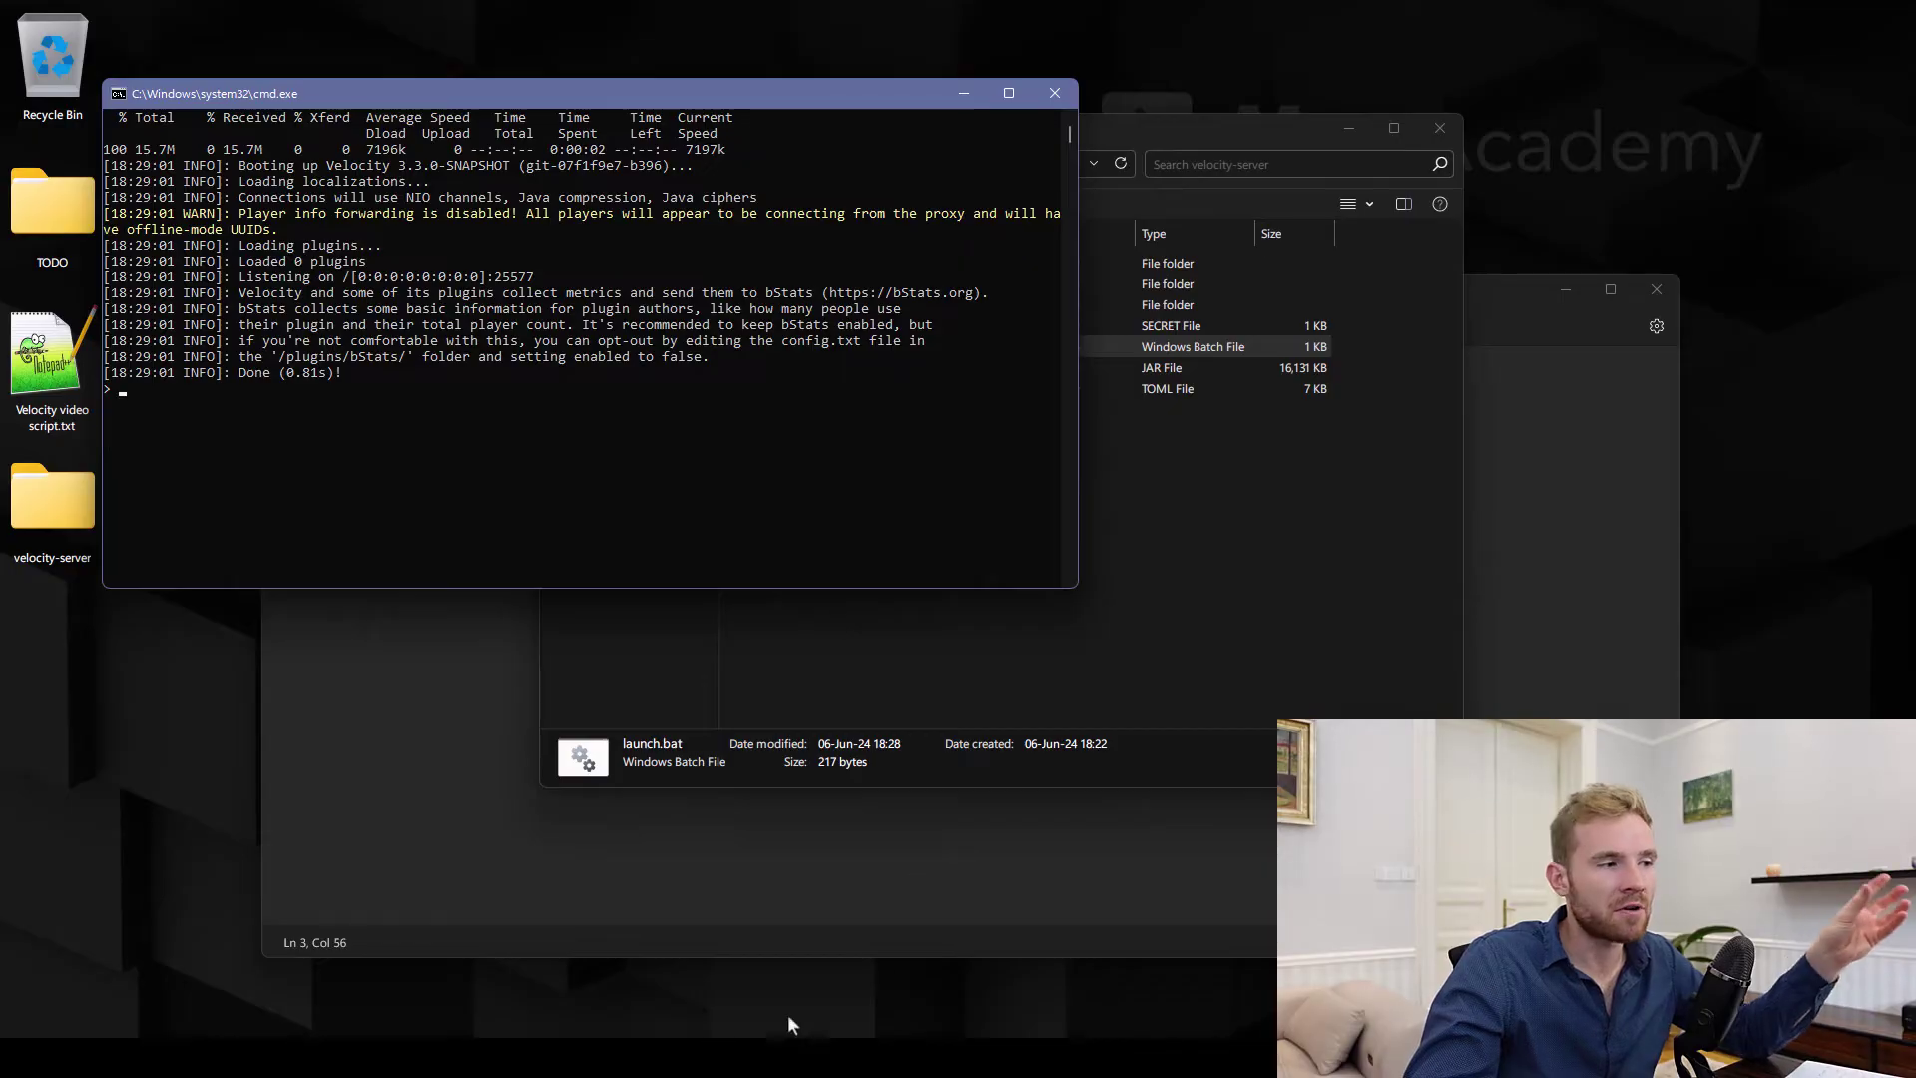
left_click(455, 817)
key("ctrl+a")
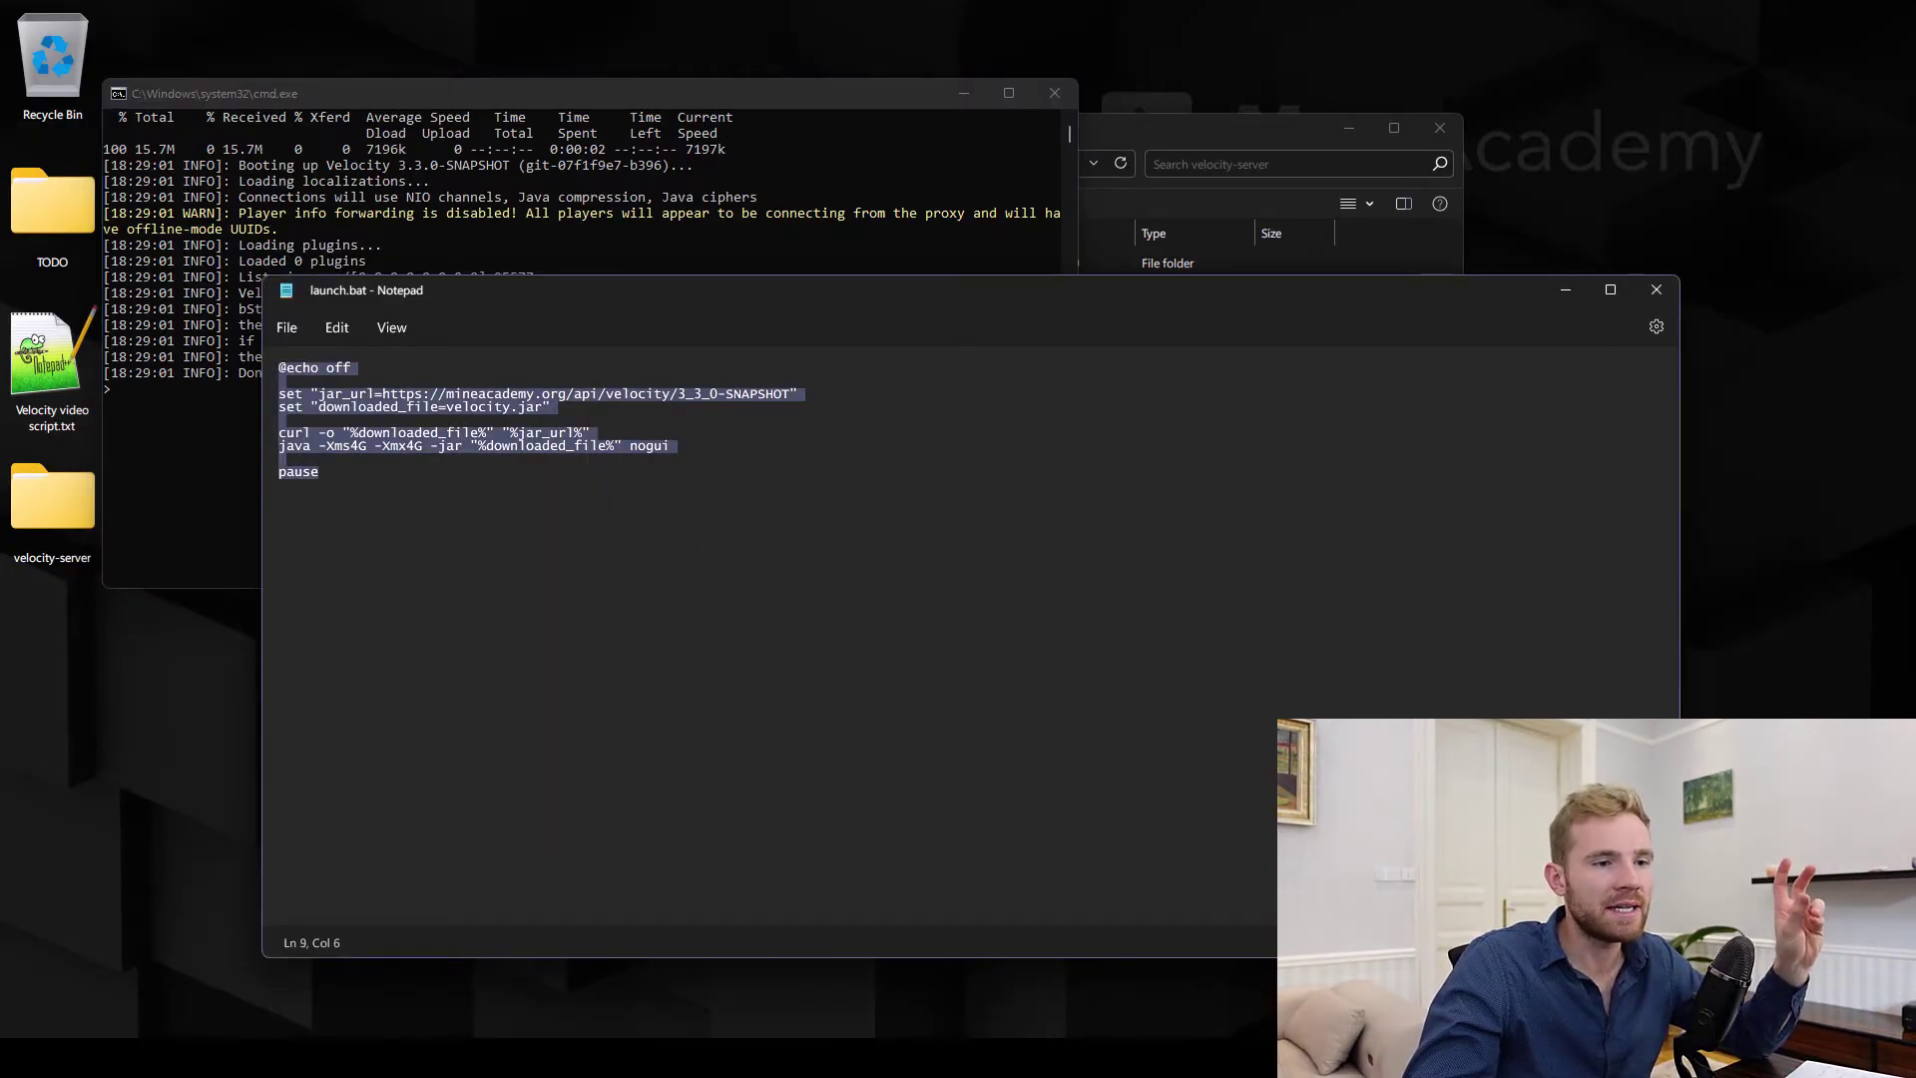
left_click_drag(1679, 958, 1488, 911)
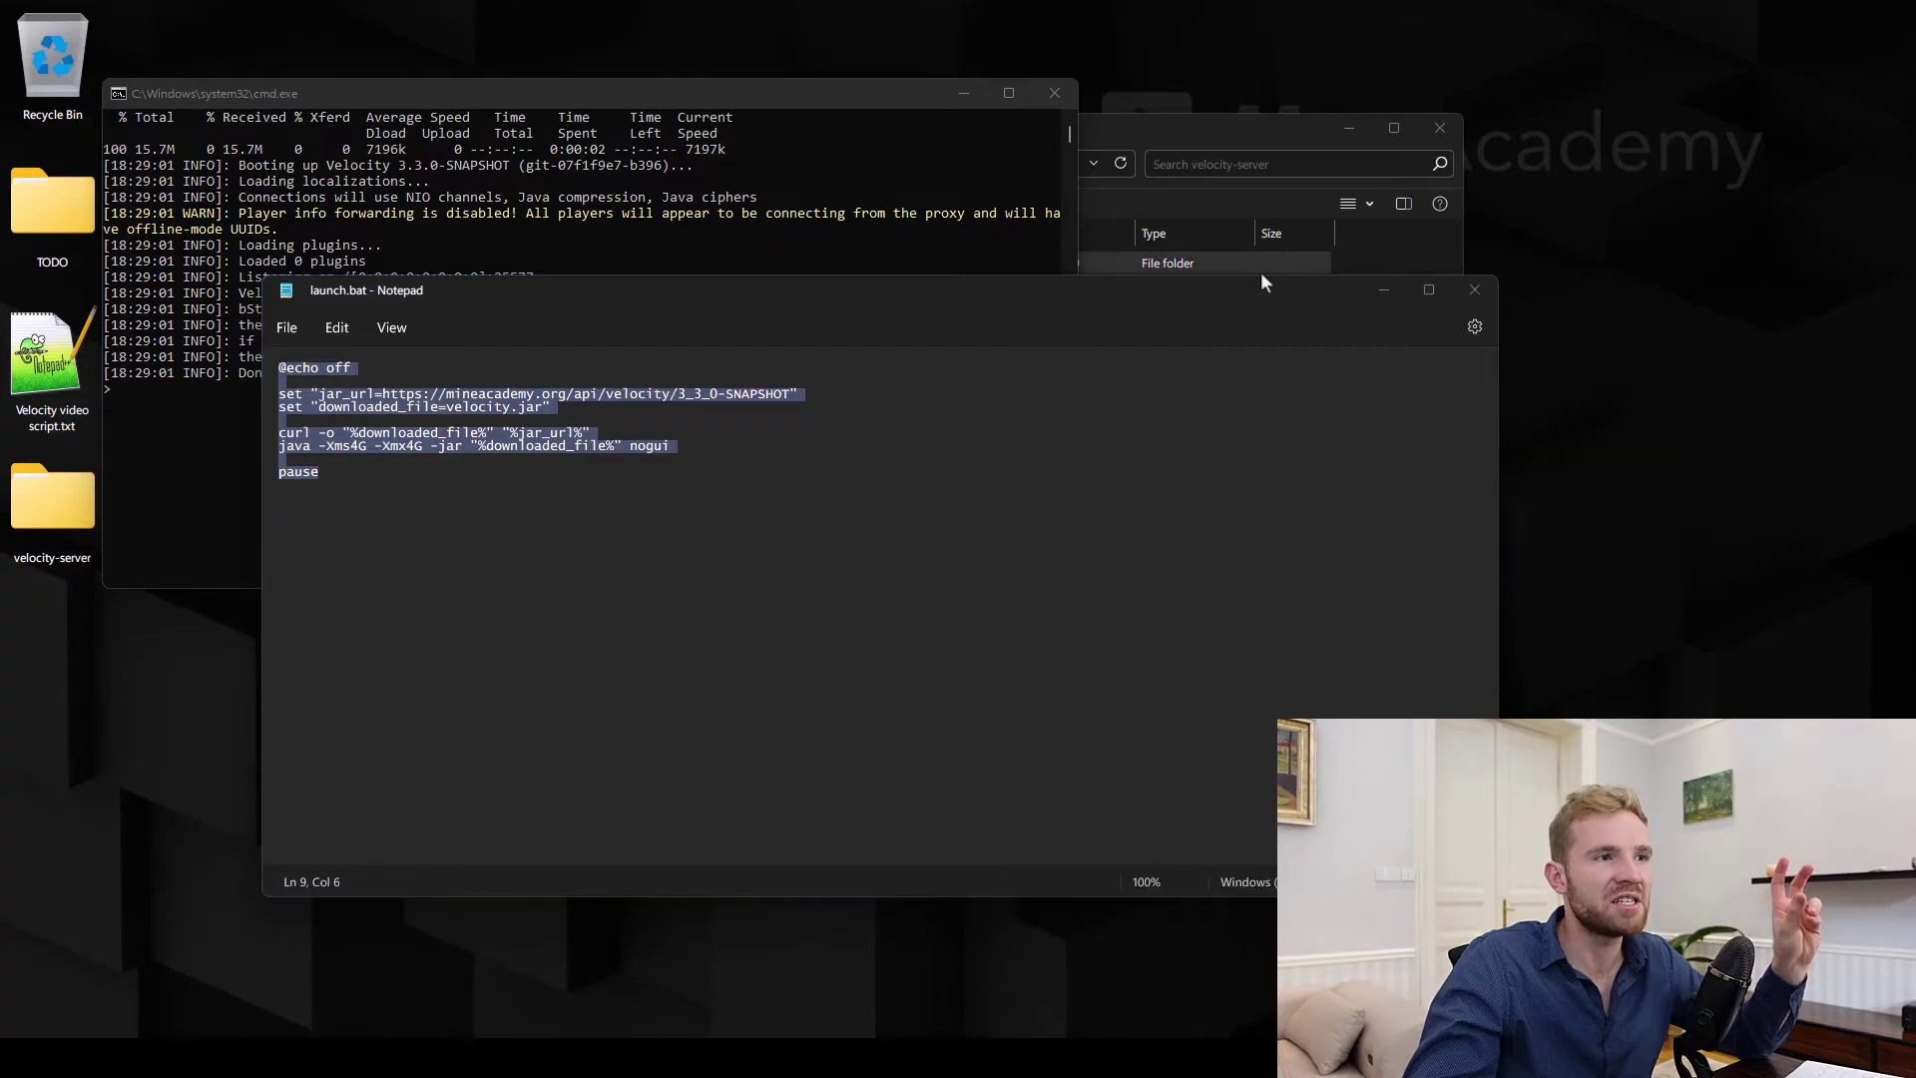
left_click_drag(1238, 292, 1357, 299)
left_click_drag(771, 93, 855, 140)
Close the launch.bat editor and the Velocity console, then select the seven generated files
left_click(1594, 299)
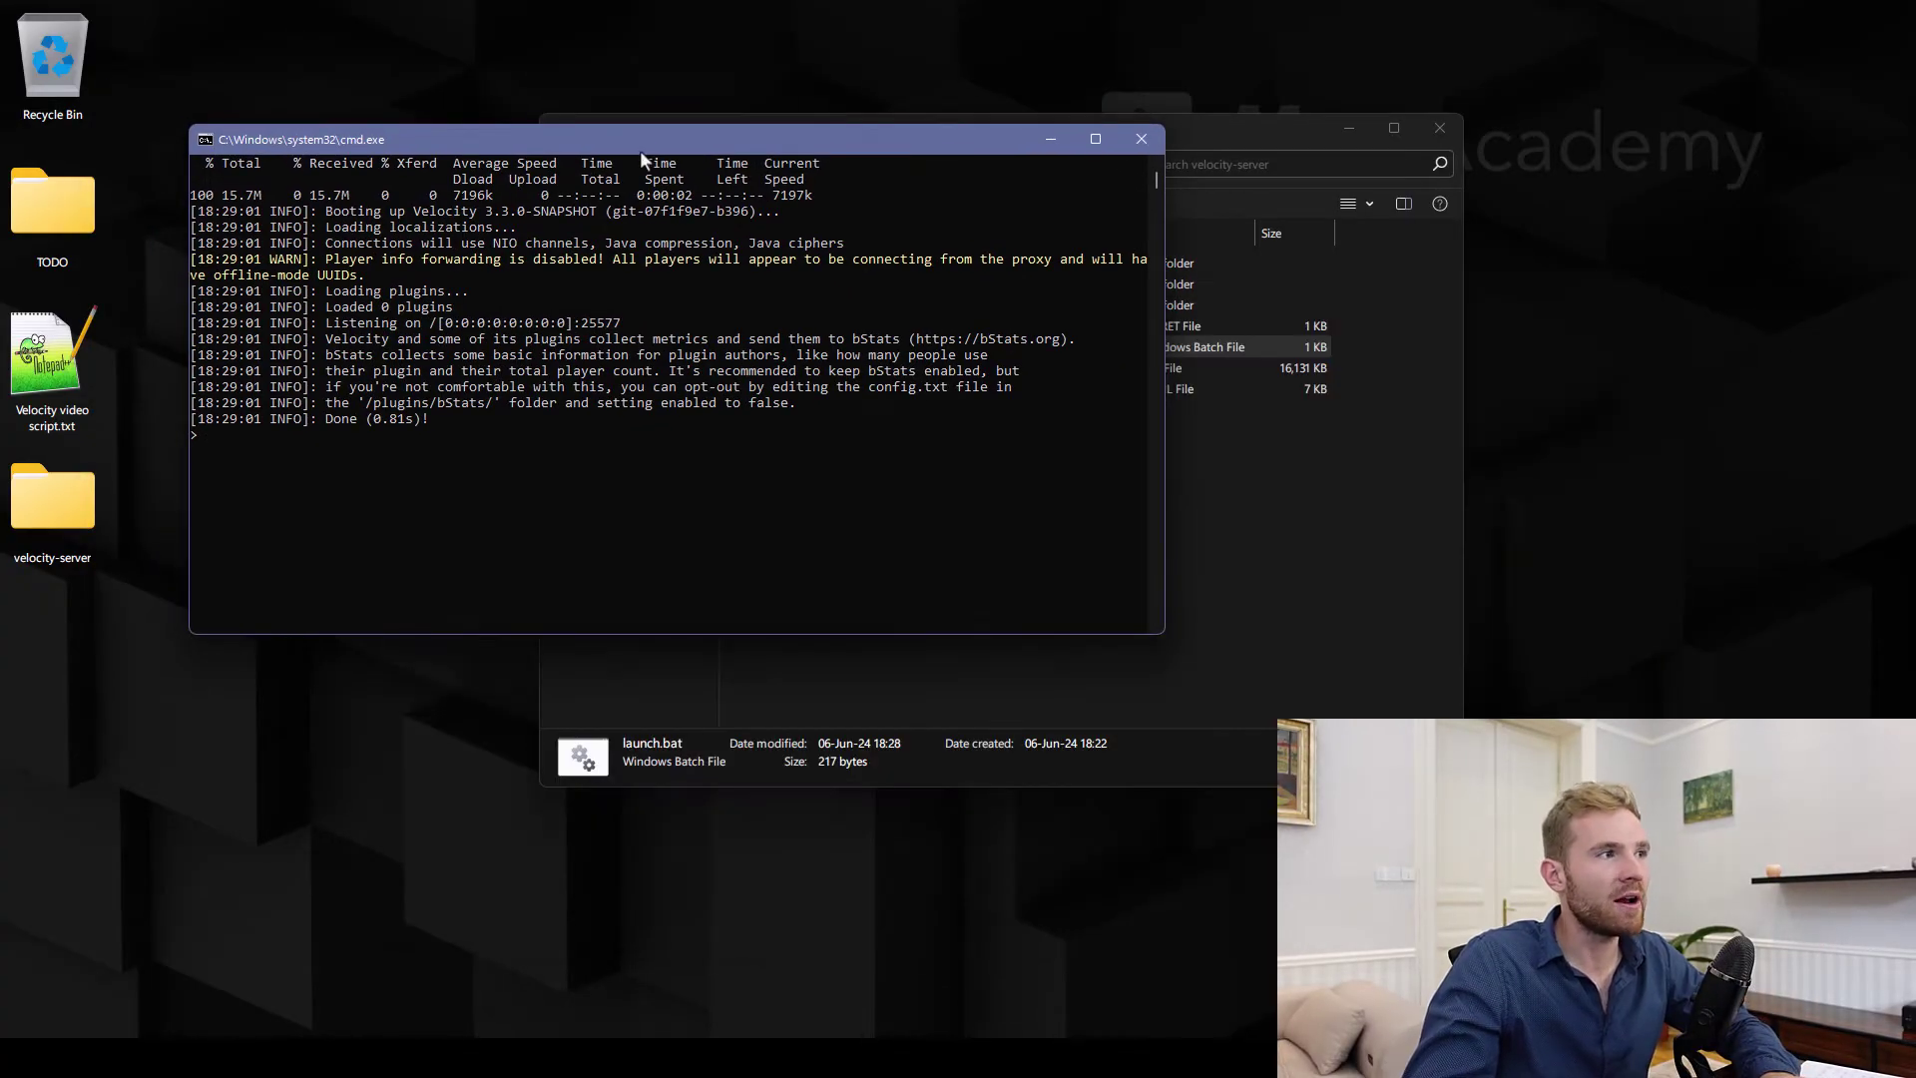
left_click_drag(637, 148, 667, 171)
left_click_drag(884, 172, 761, 245)
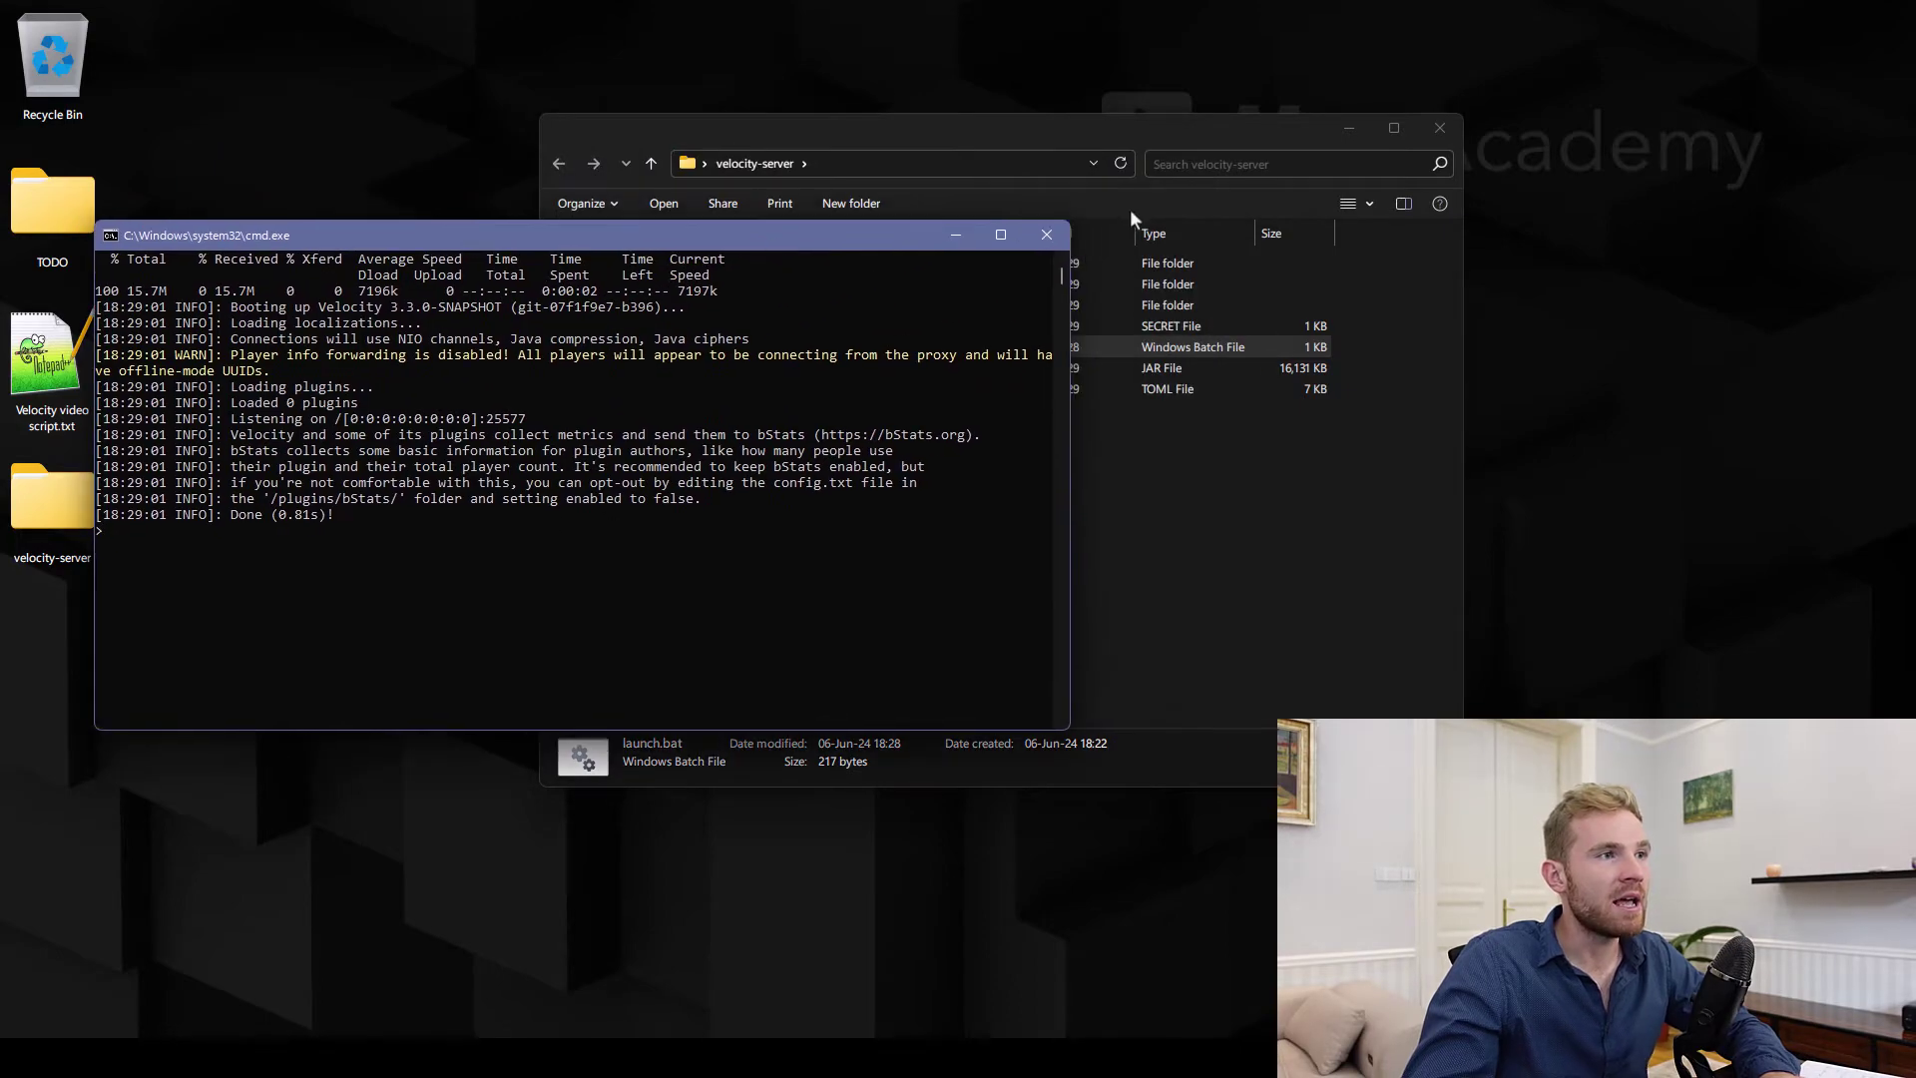
left_click(1048, 237)
left_click_drag(821, 452, 826, 250)
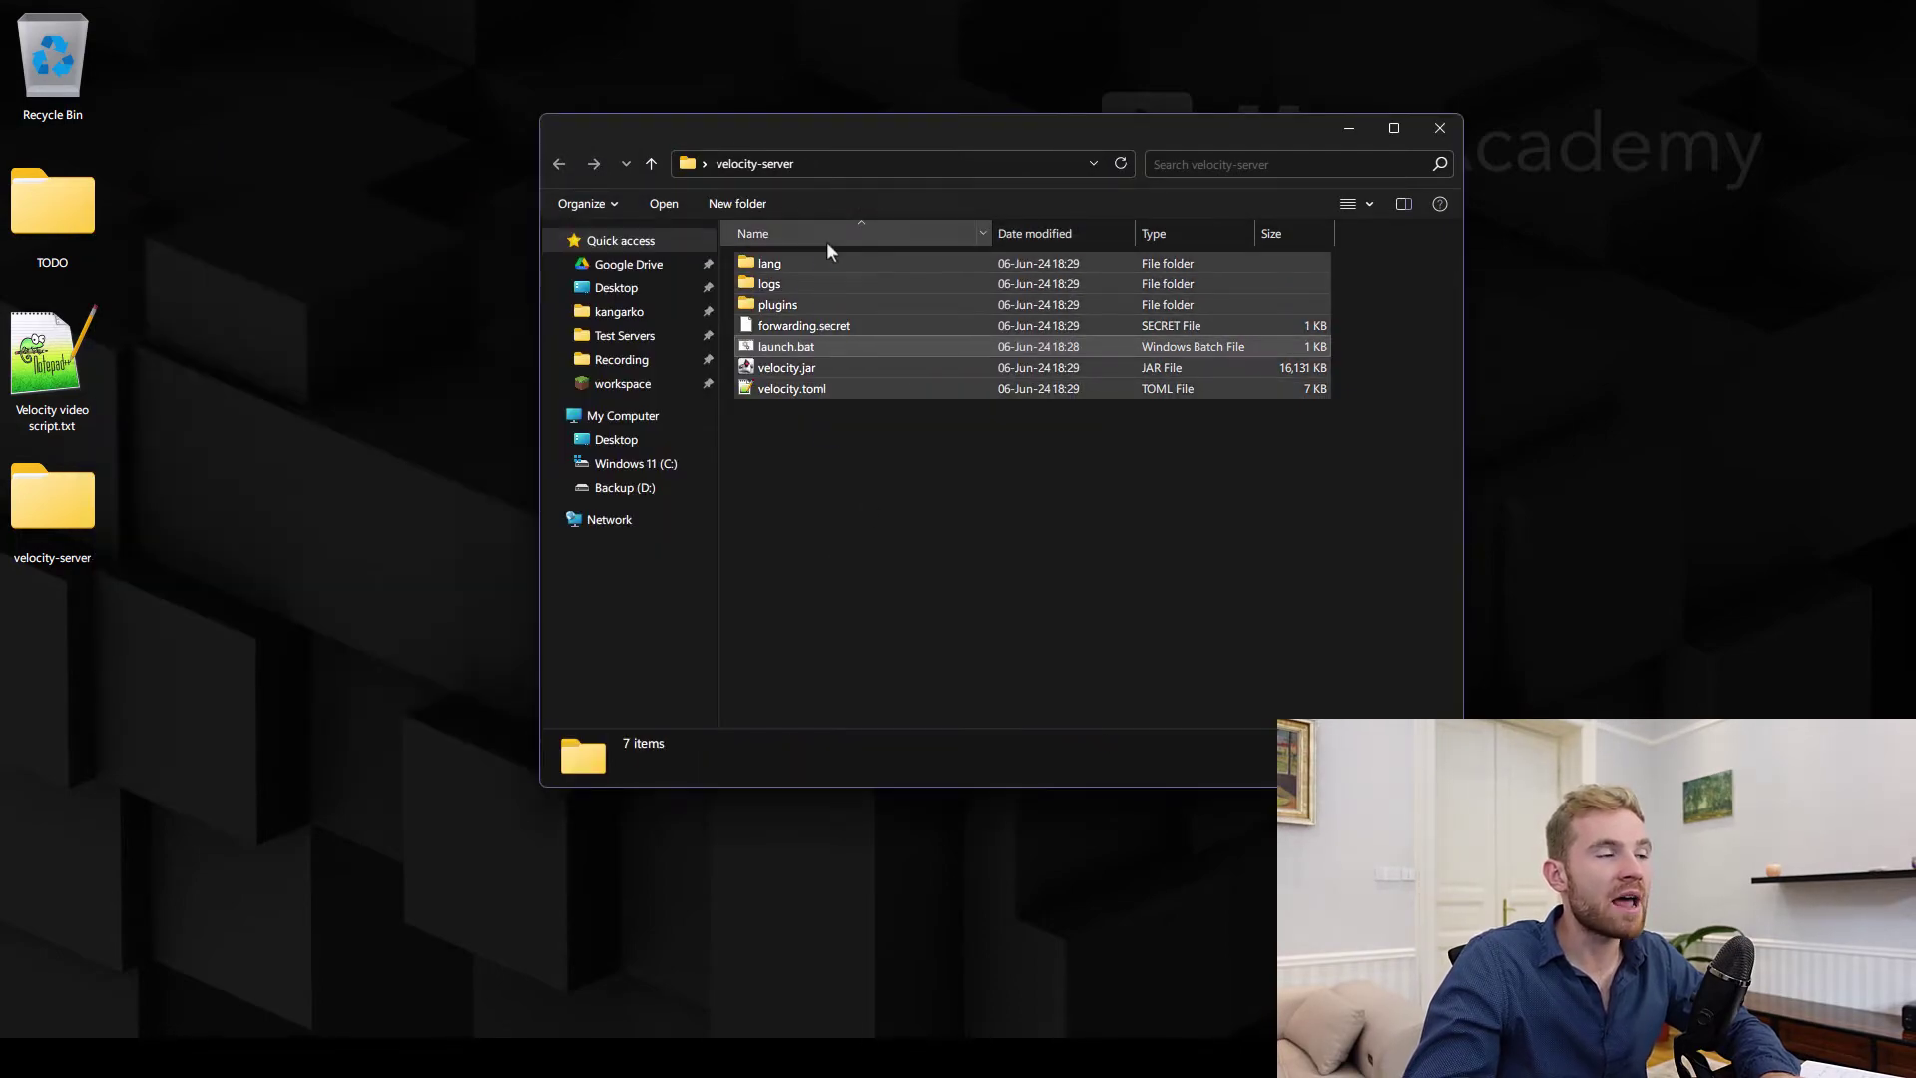
Open velocity.toml in Notepad++ and try overwriting the 0.0.0.0 bind address with bluehost.ne
double_click(775, 389)
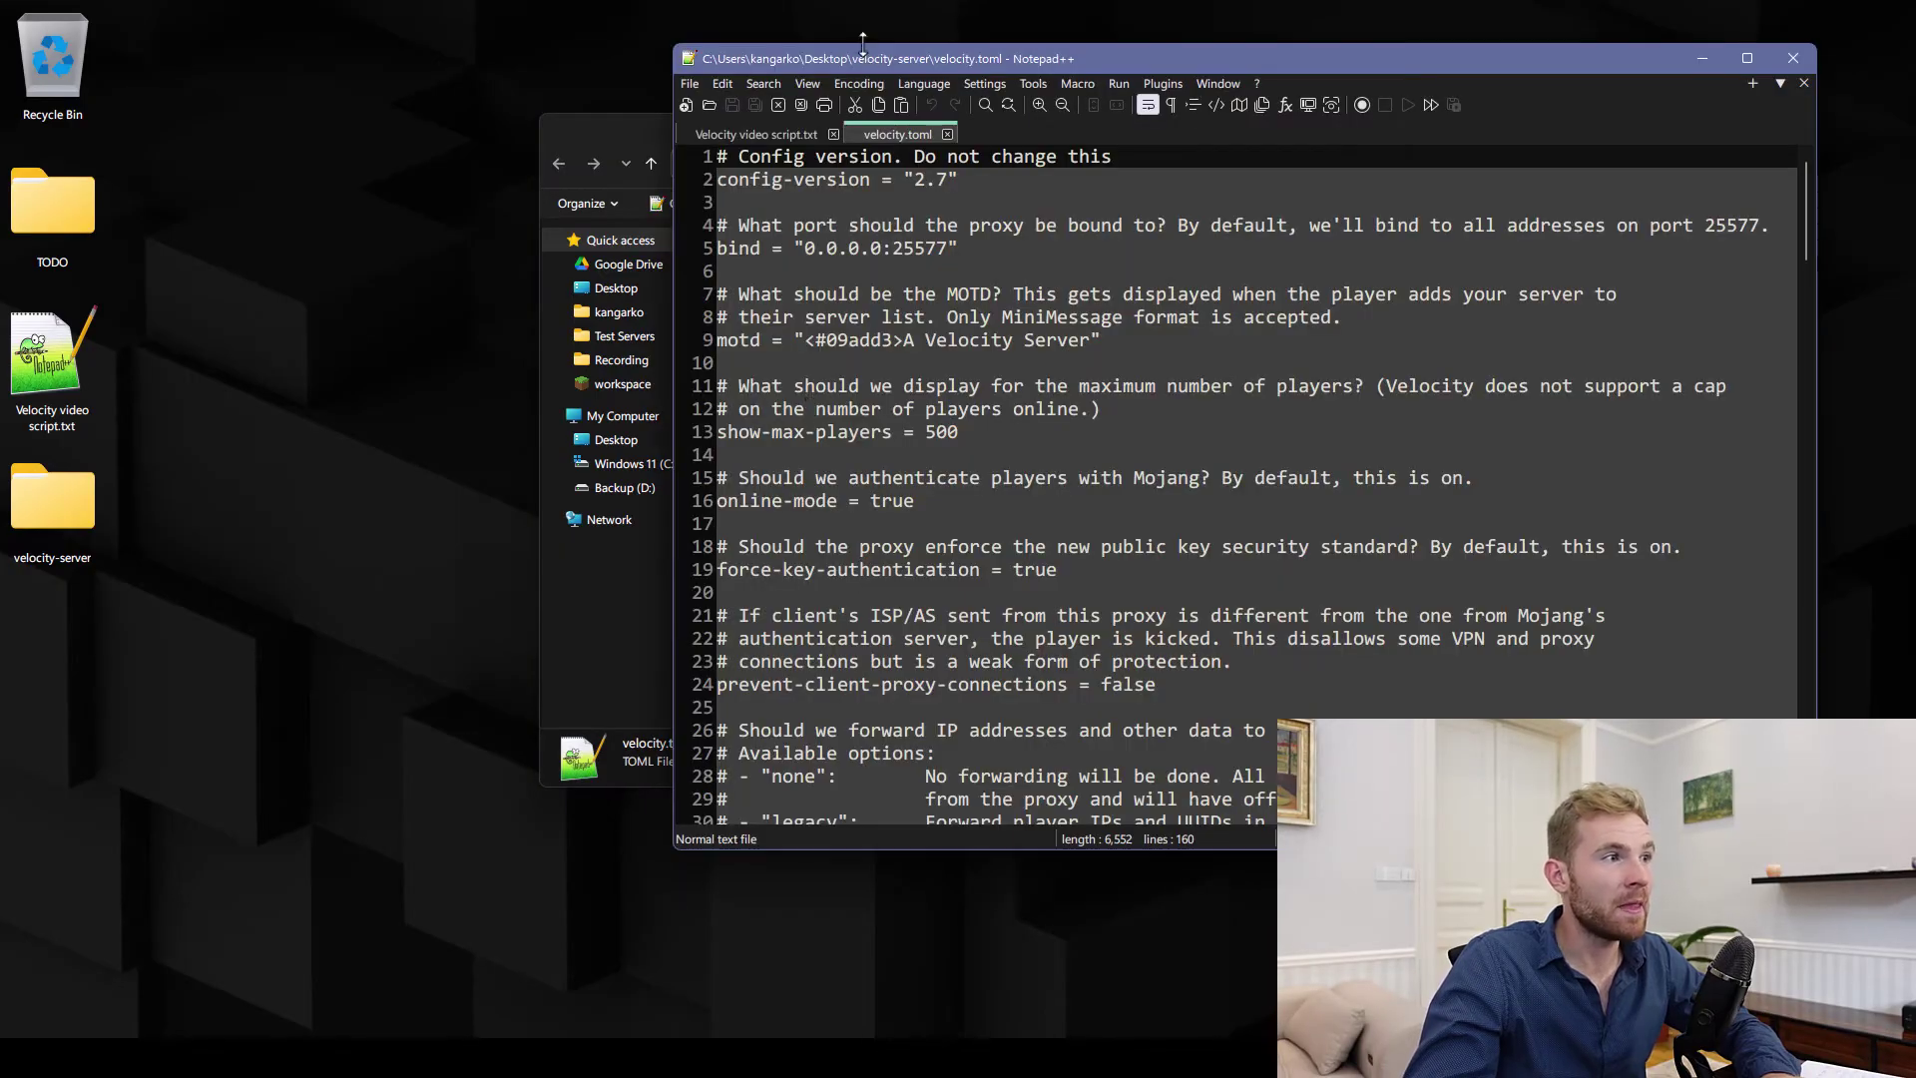
left_click_drag(885, 57, 678, 139)
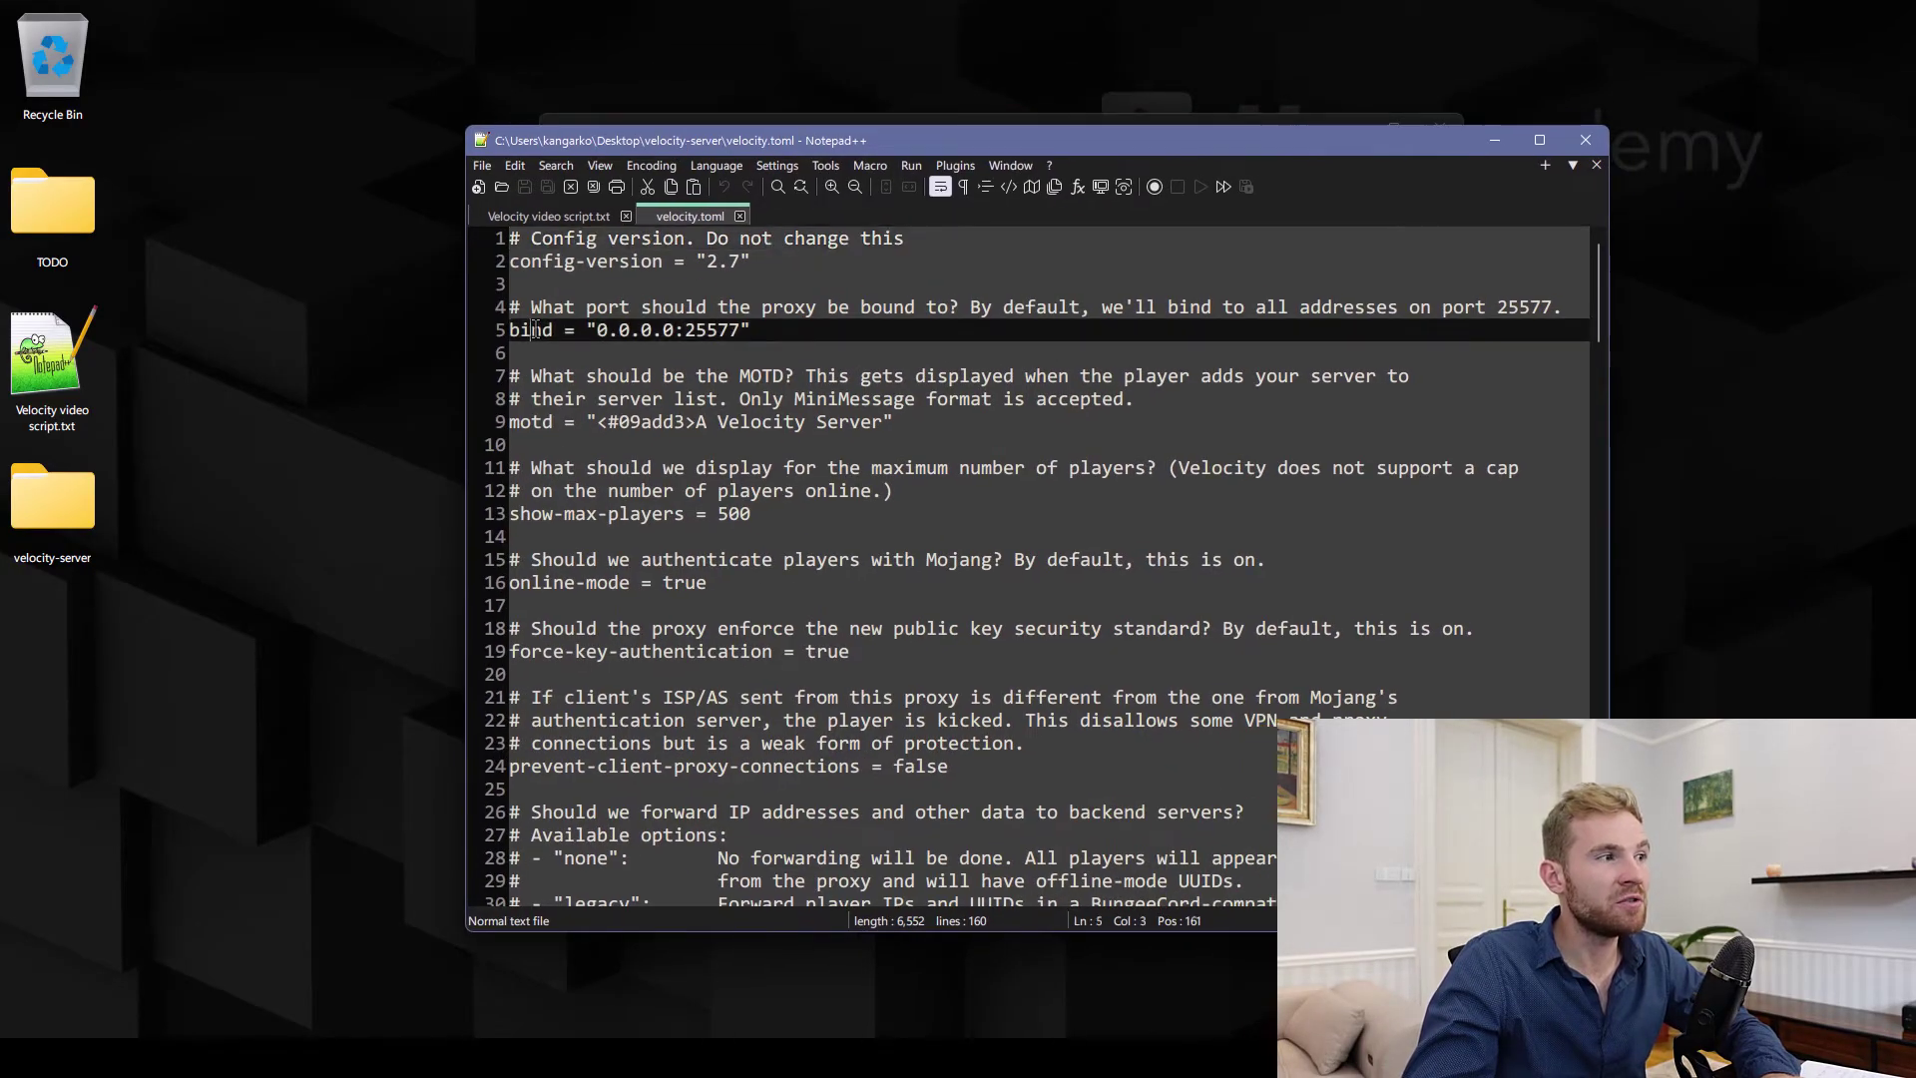
double_click(540, 330)
left_click_drag(597, 331, 673, 334)
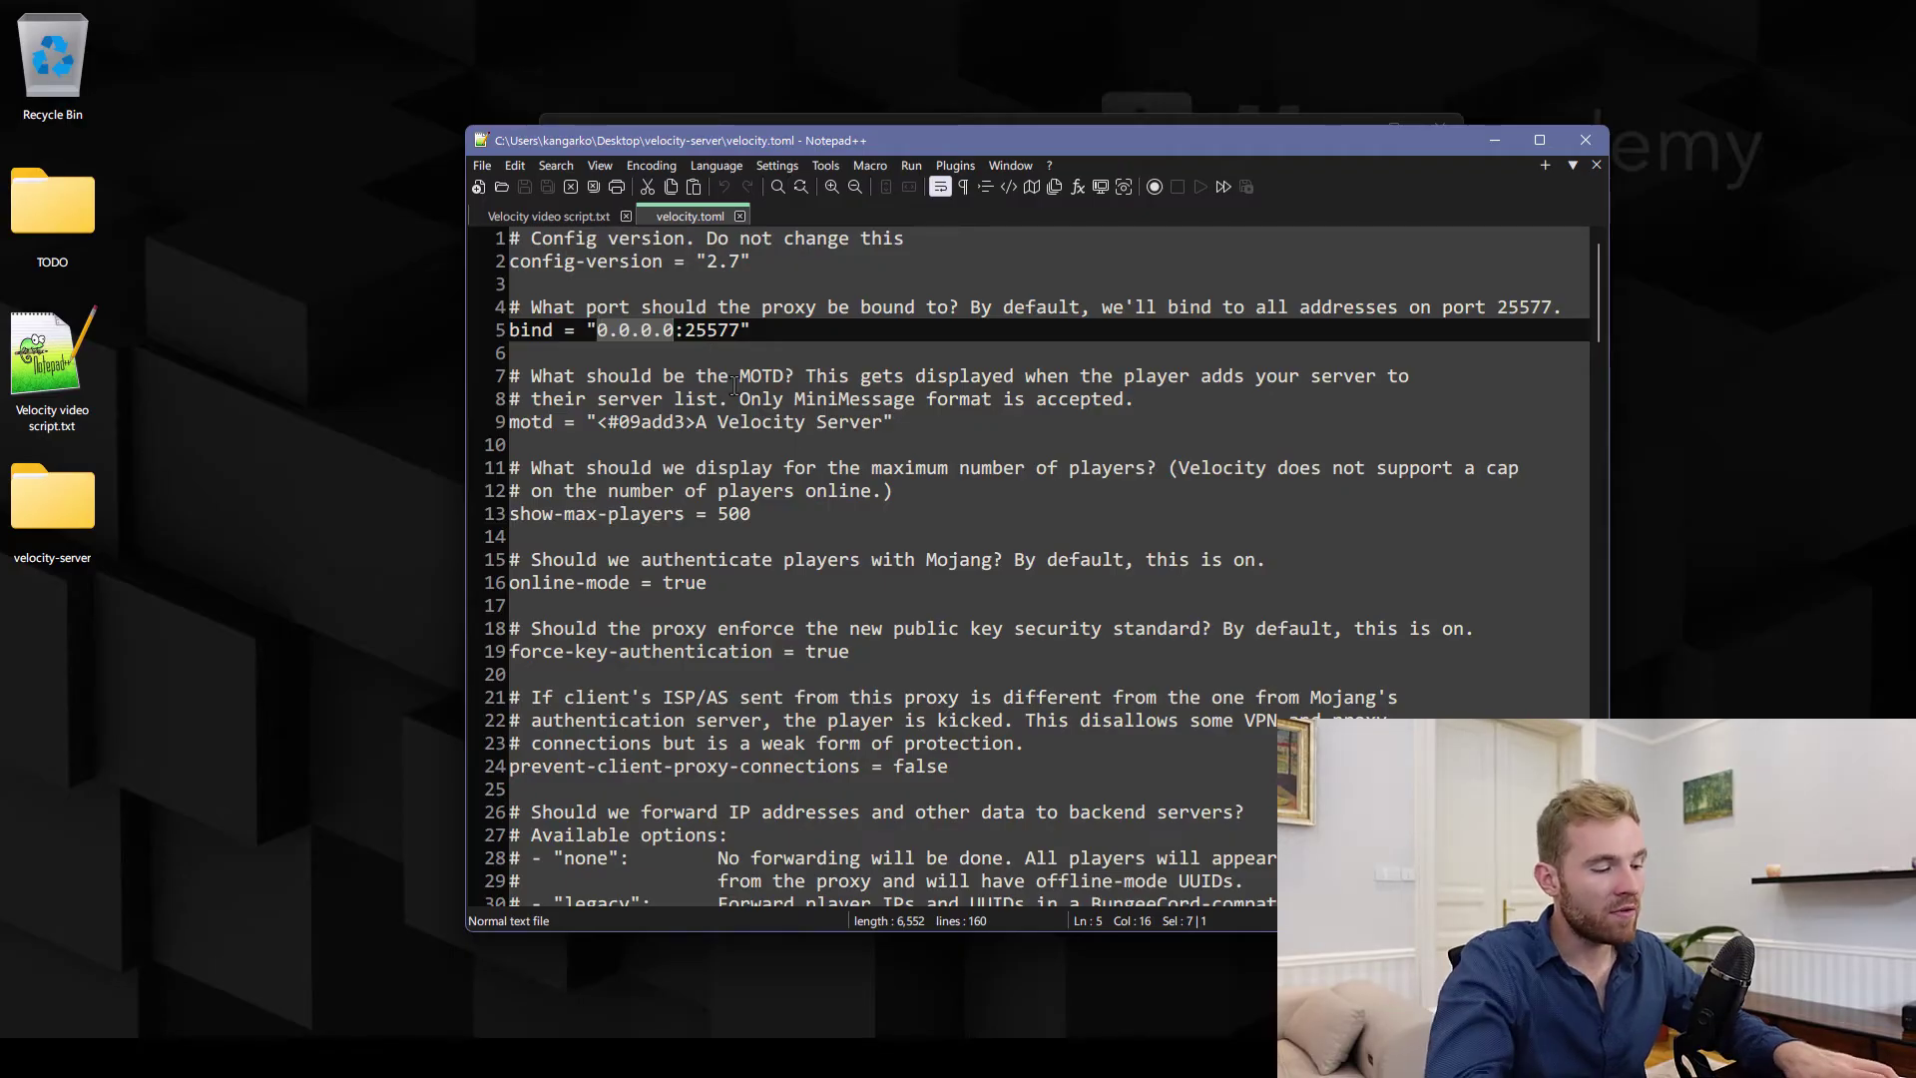
type("bluehost.net")
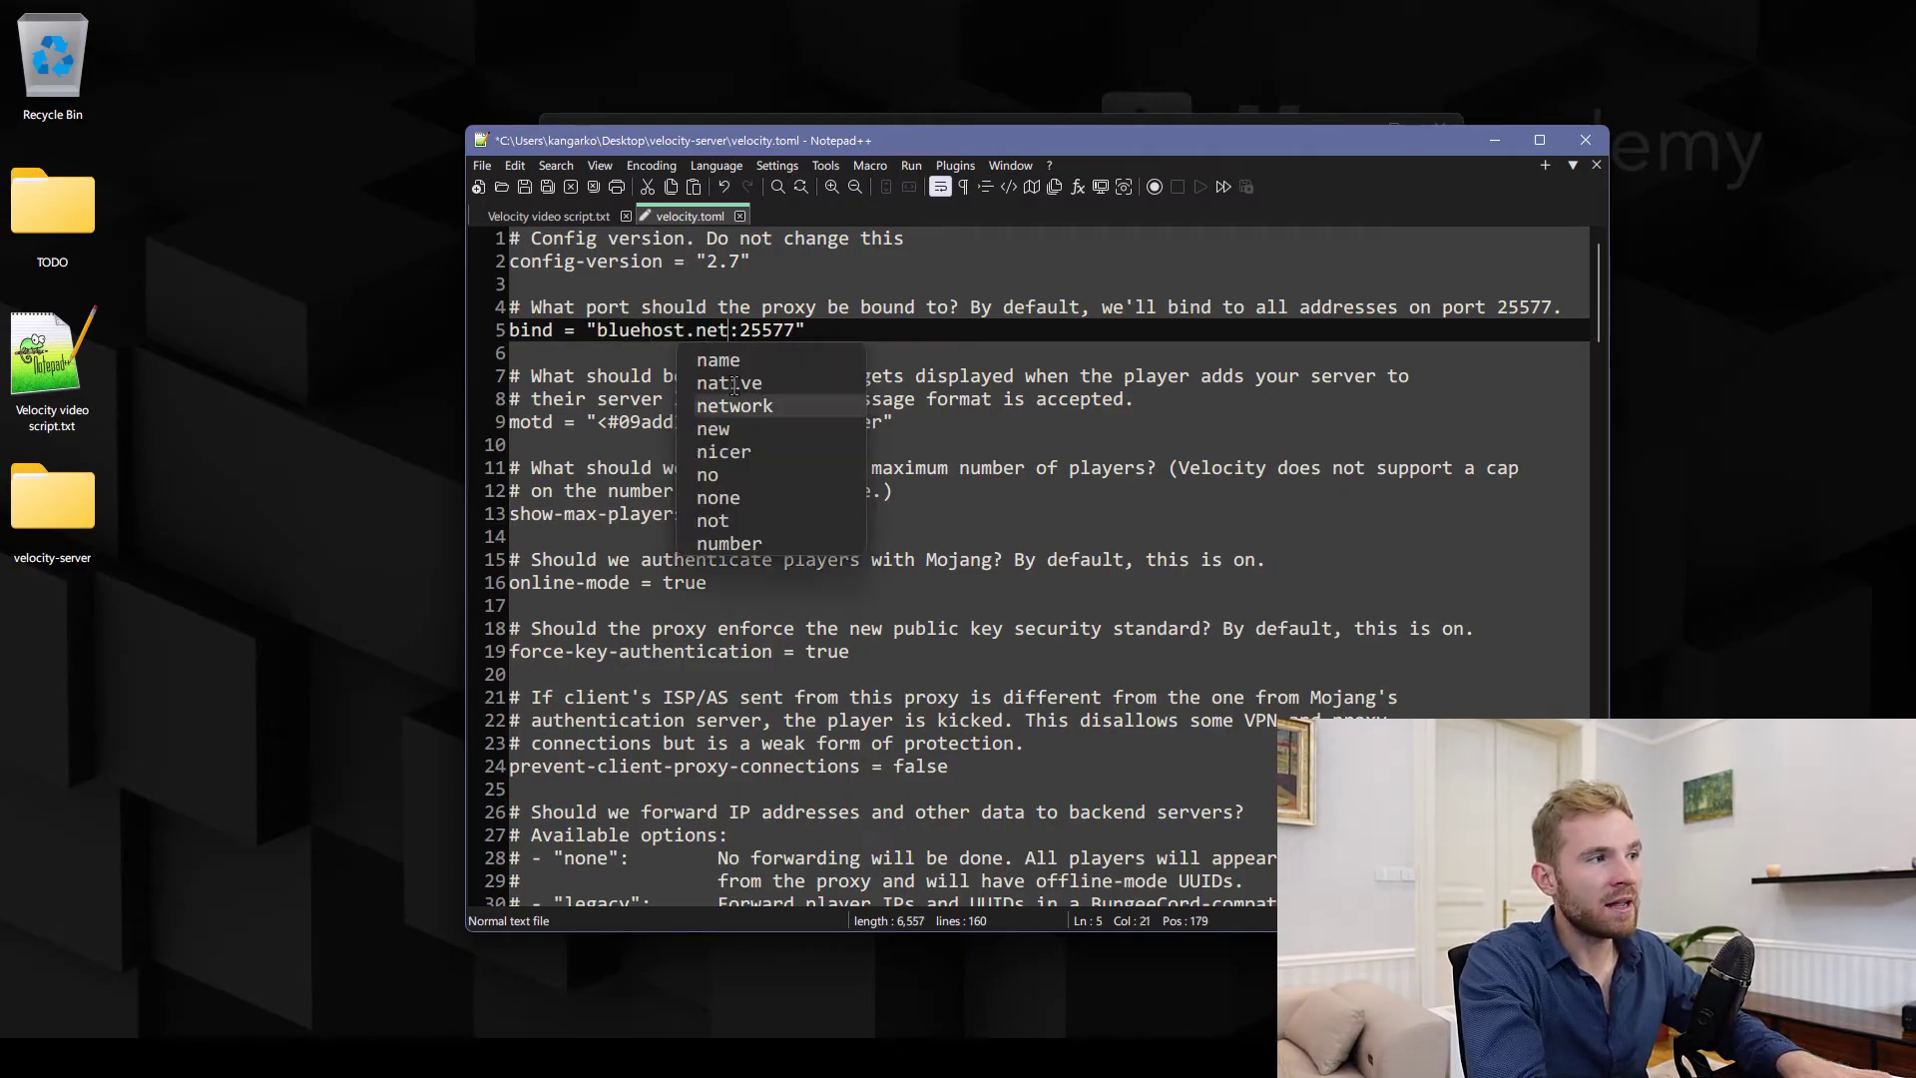
key("BackSpace")
key("BackSpace")
key("BackSpace")
key("BackSpace")
key("BackSpace")
key("BackSpace")
key("BackSpace")
key("BackSpace")
key("BackSpace")
key("BackSpace")
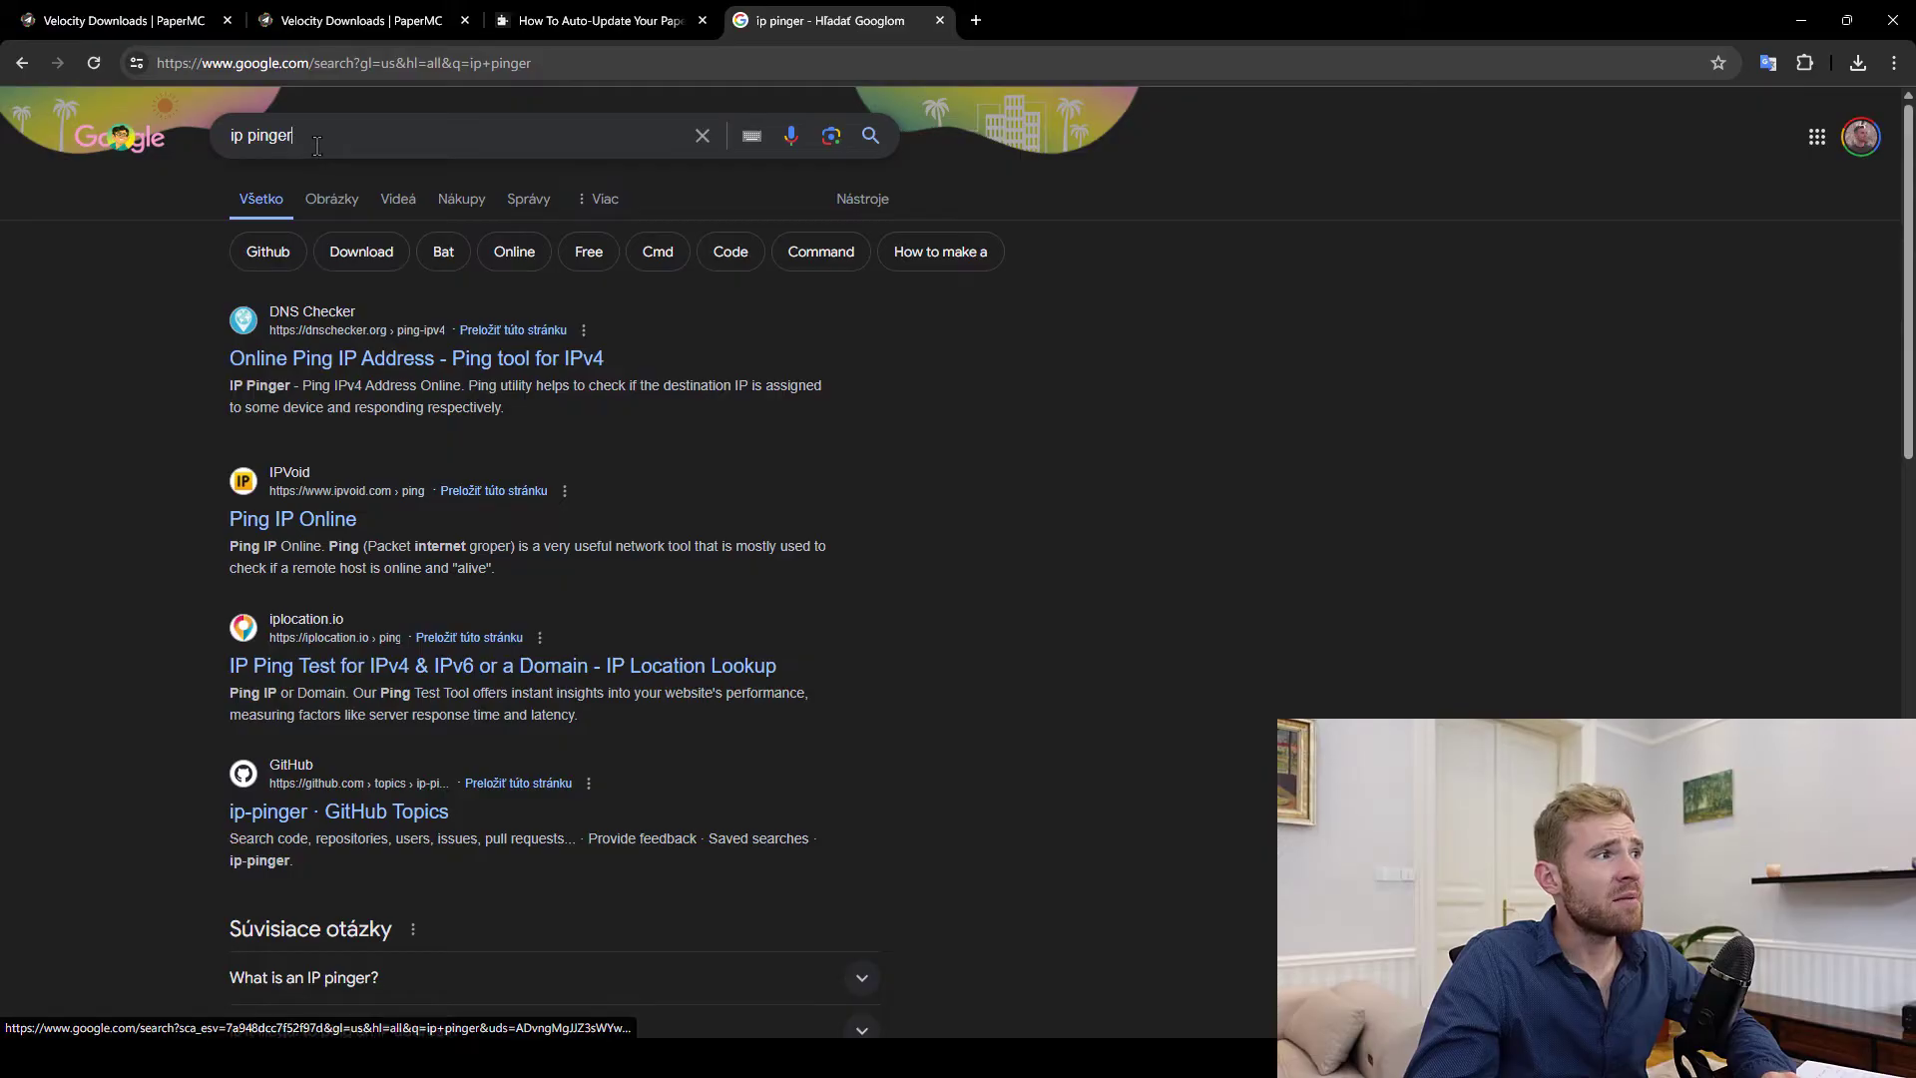
Open the DNS Checker online ping tool from the 'ip pinger' search results
left_click_drag(299, 135, 201, 140)
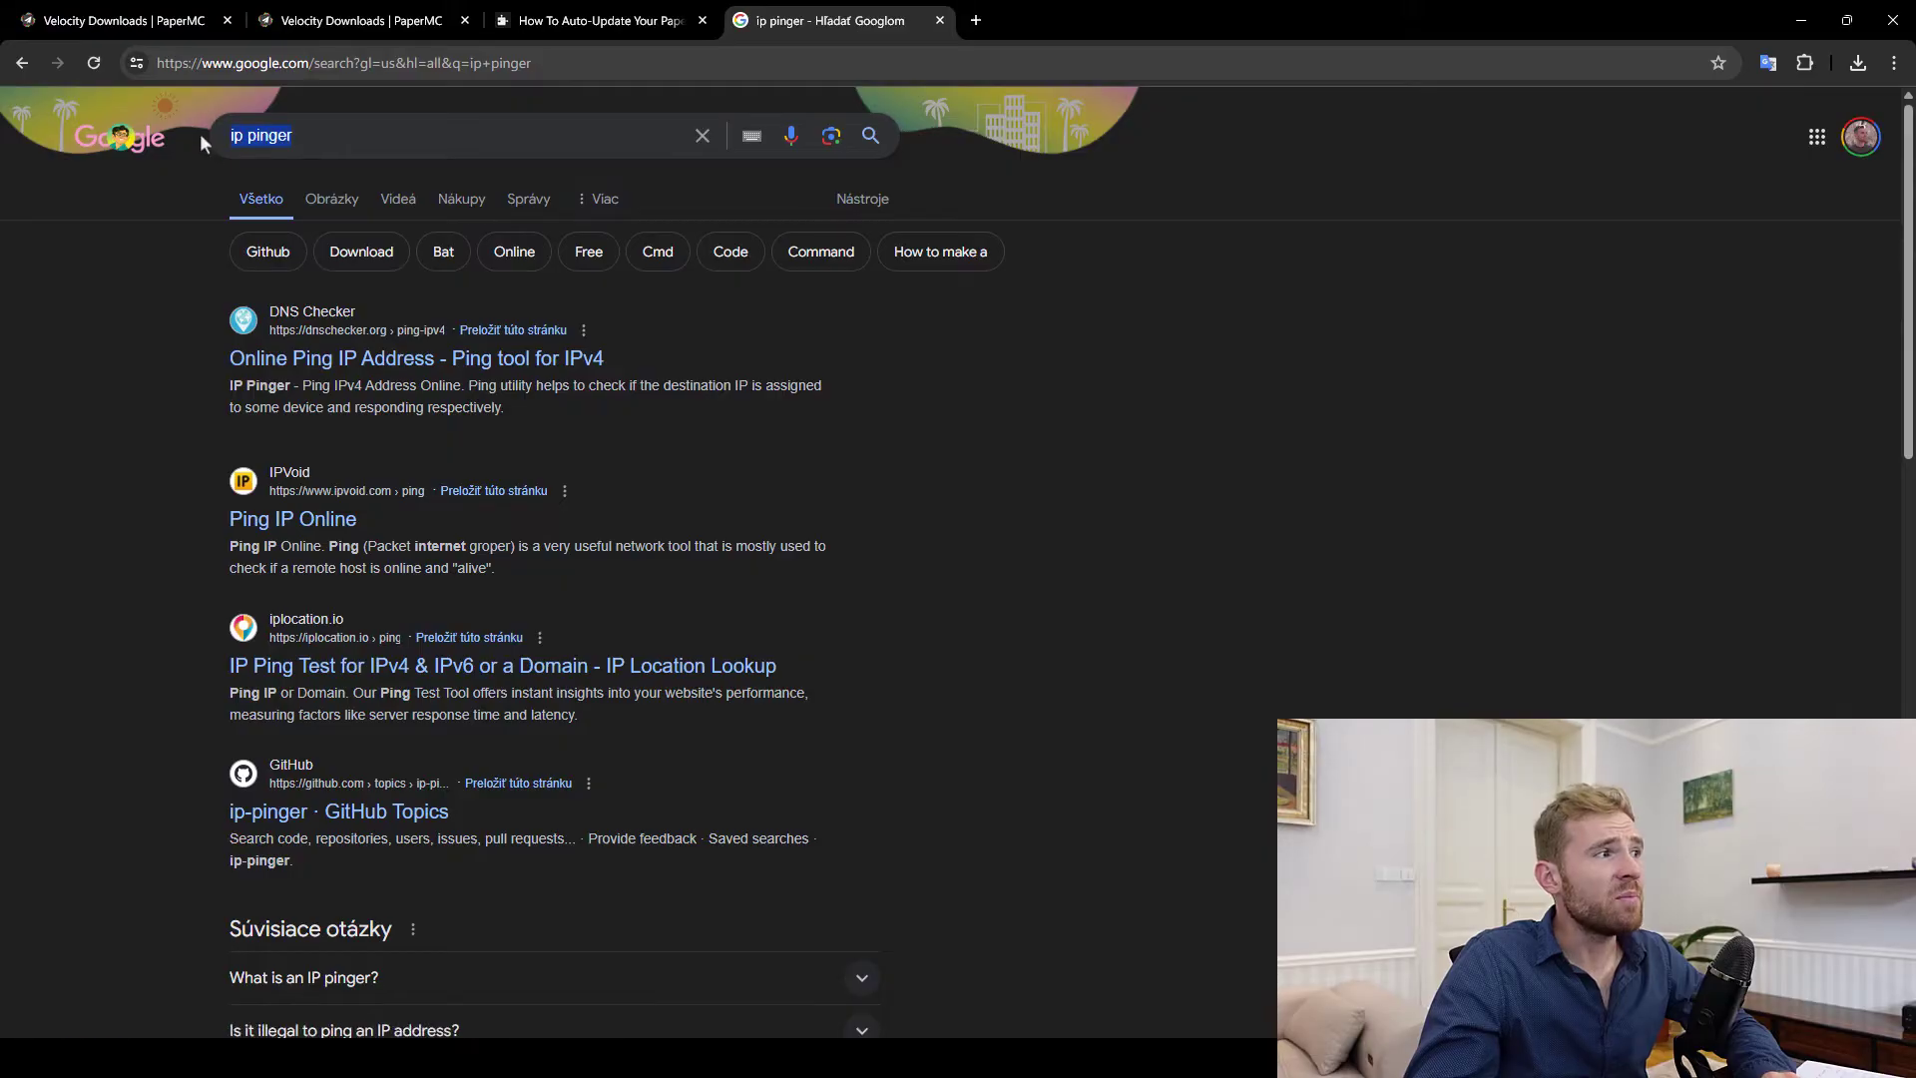
left_click(353, 371)
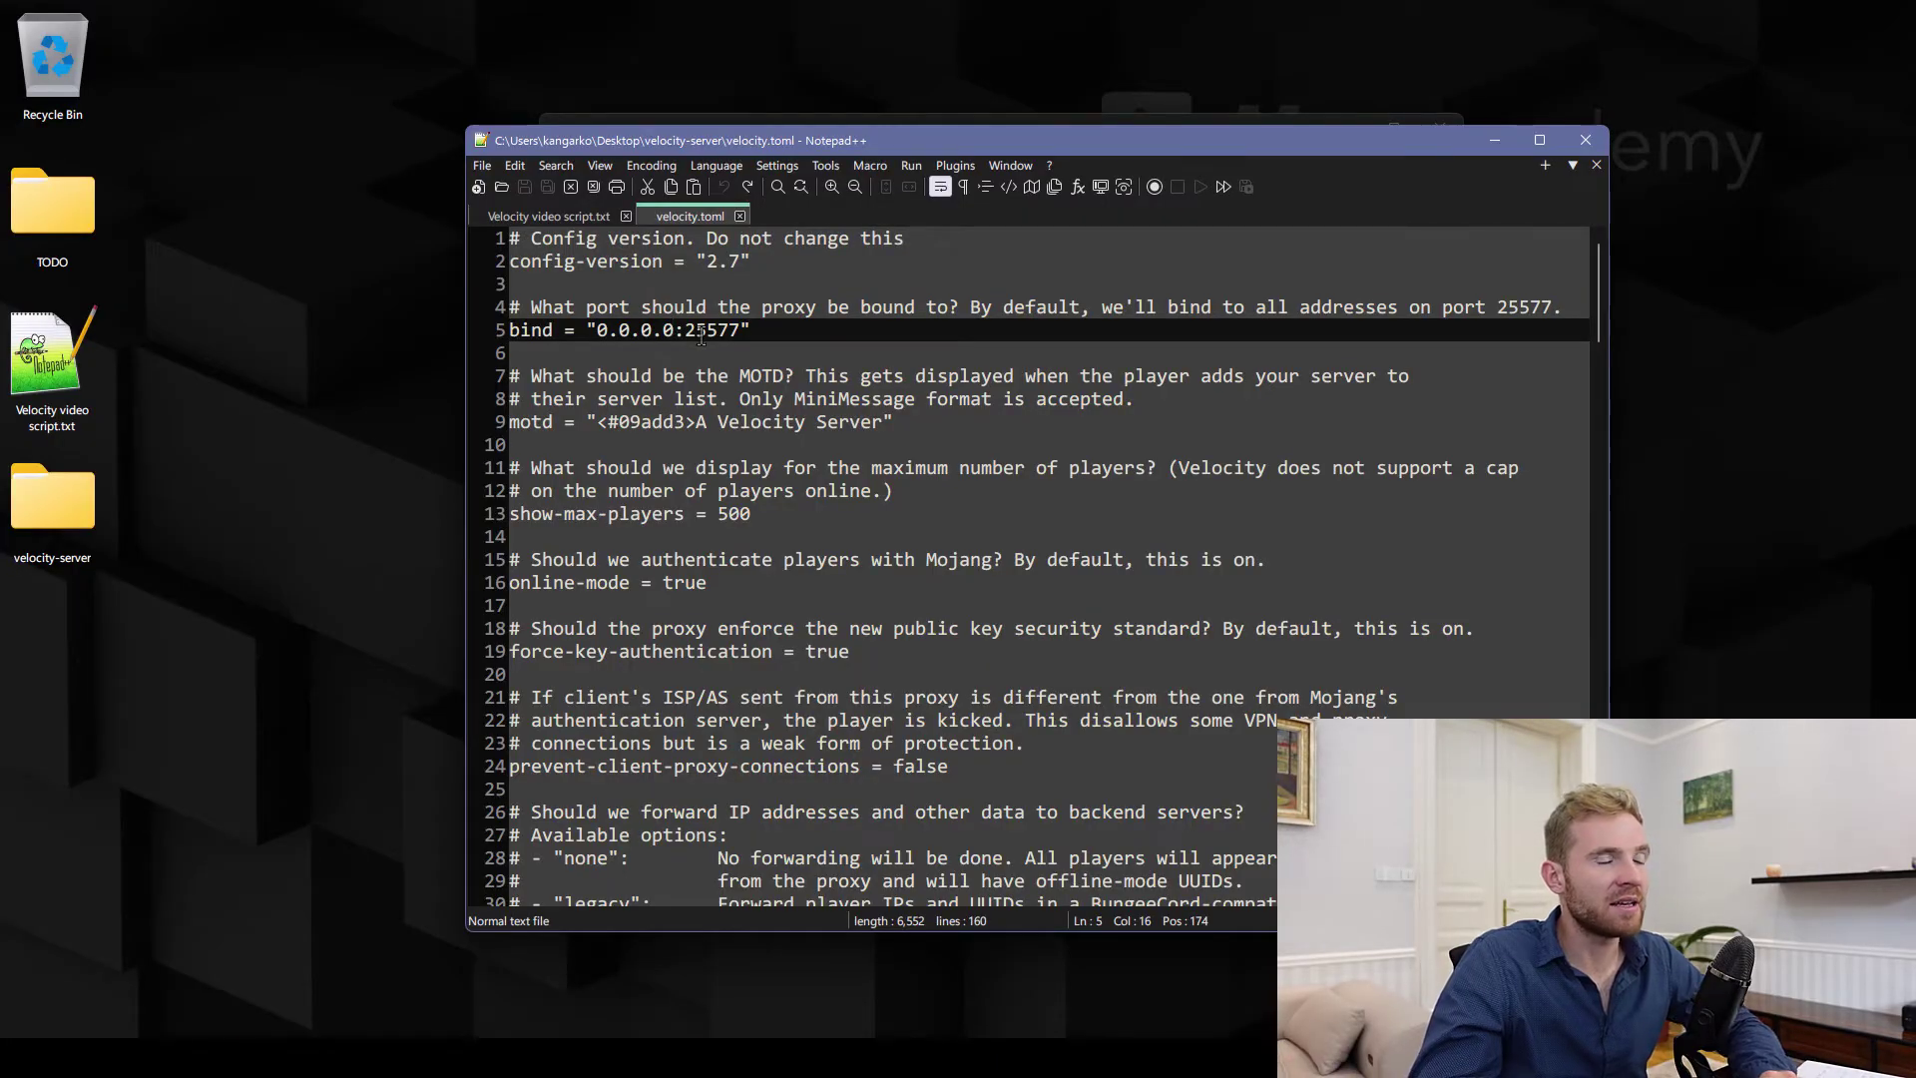
double_click(720, 332)
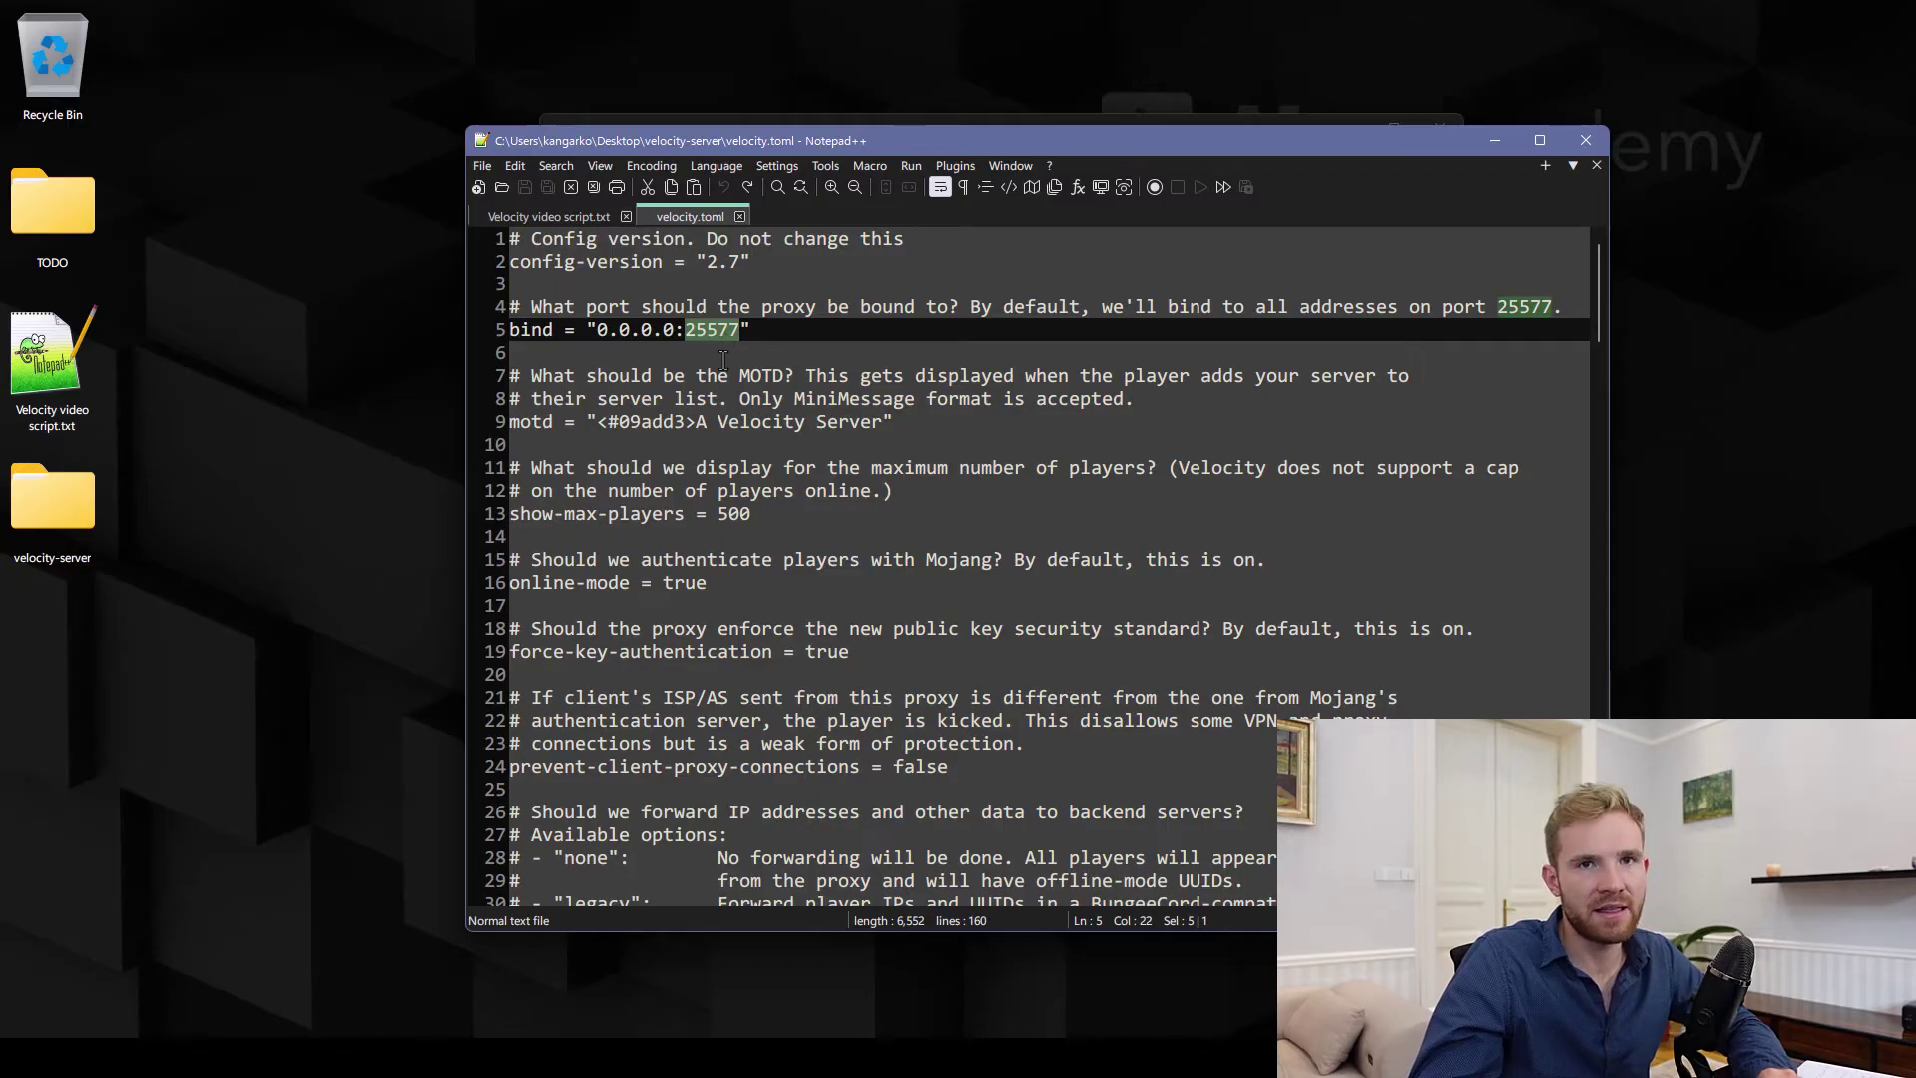
After glancing at Minecraft's Multiplayer list, change the motd to 'Test Velocity Server' and save
double_click(539, 422)
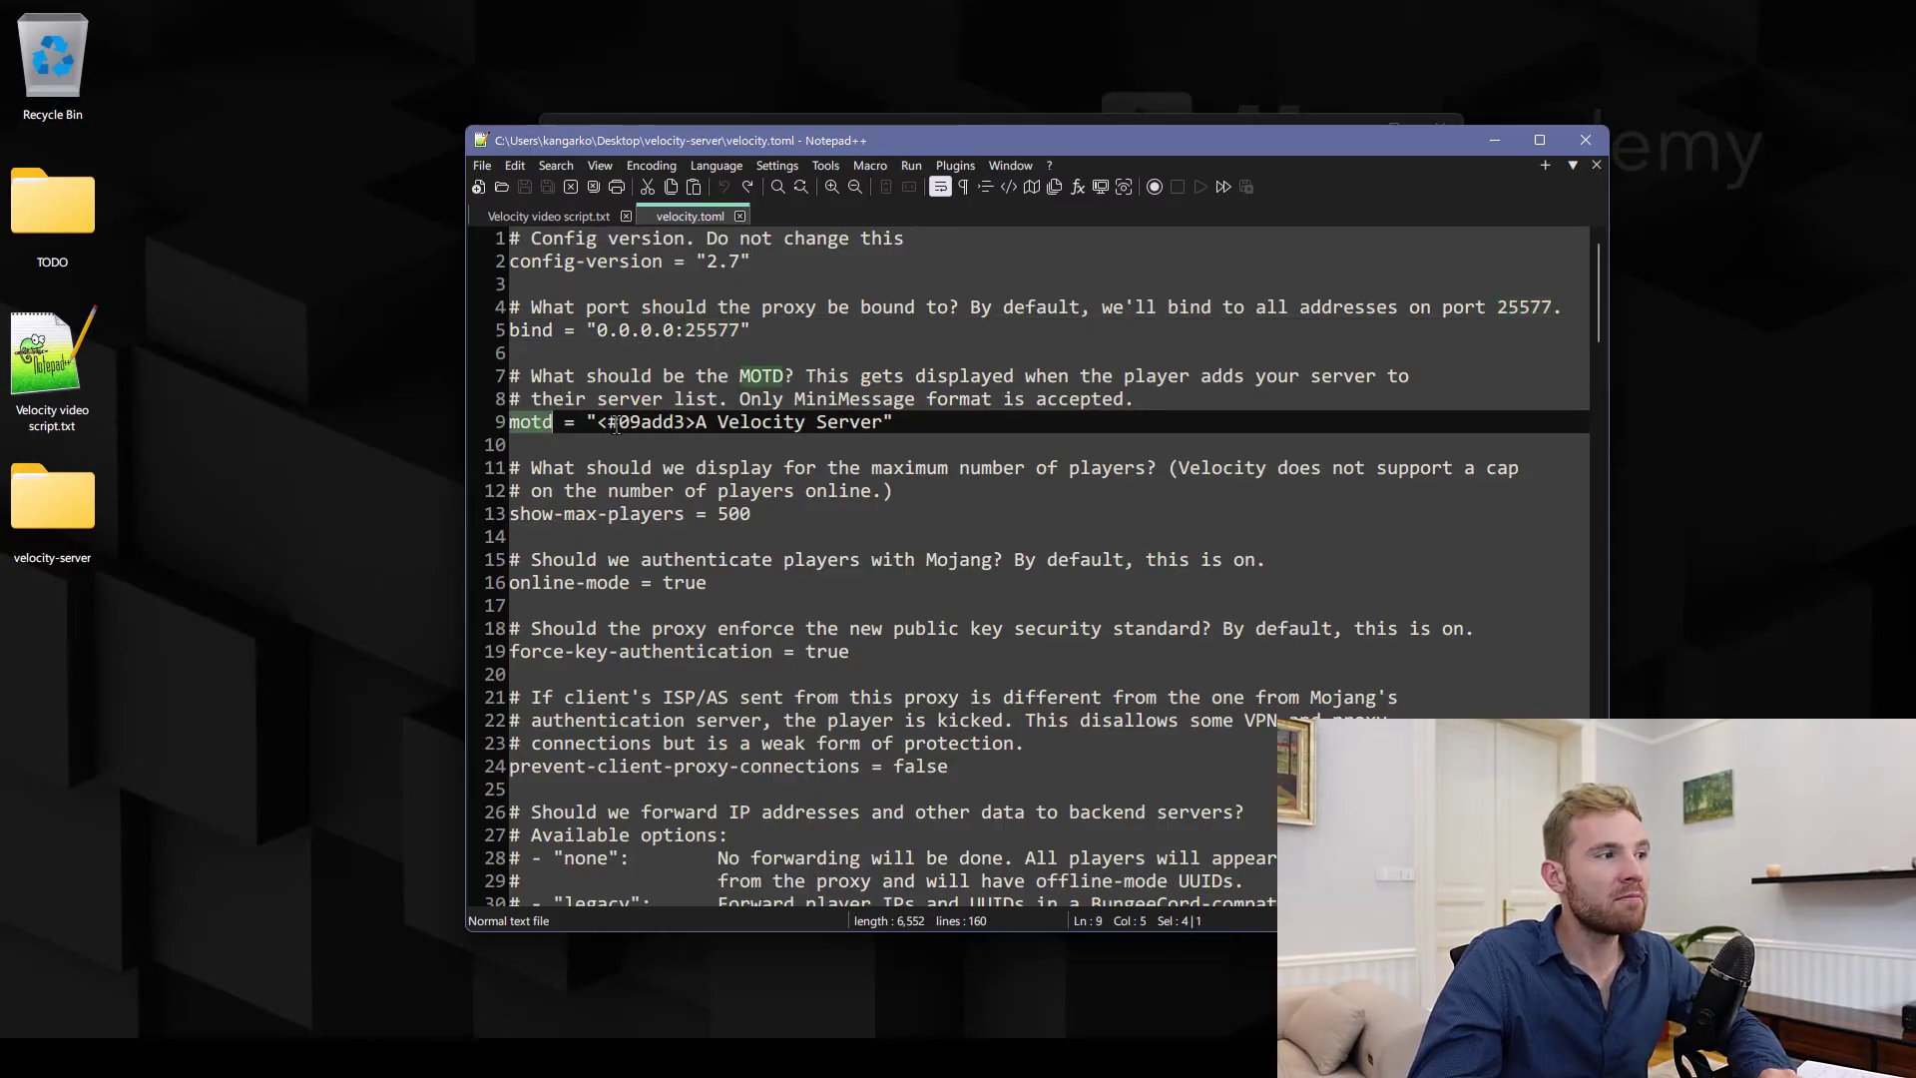
key("alt+Tab")
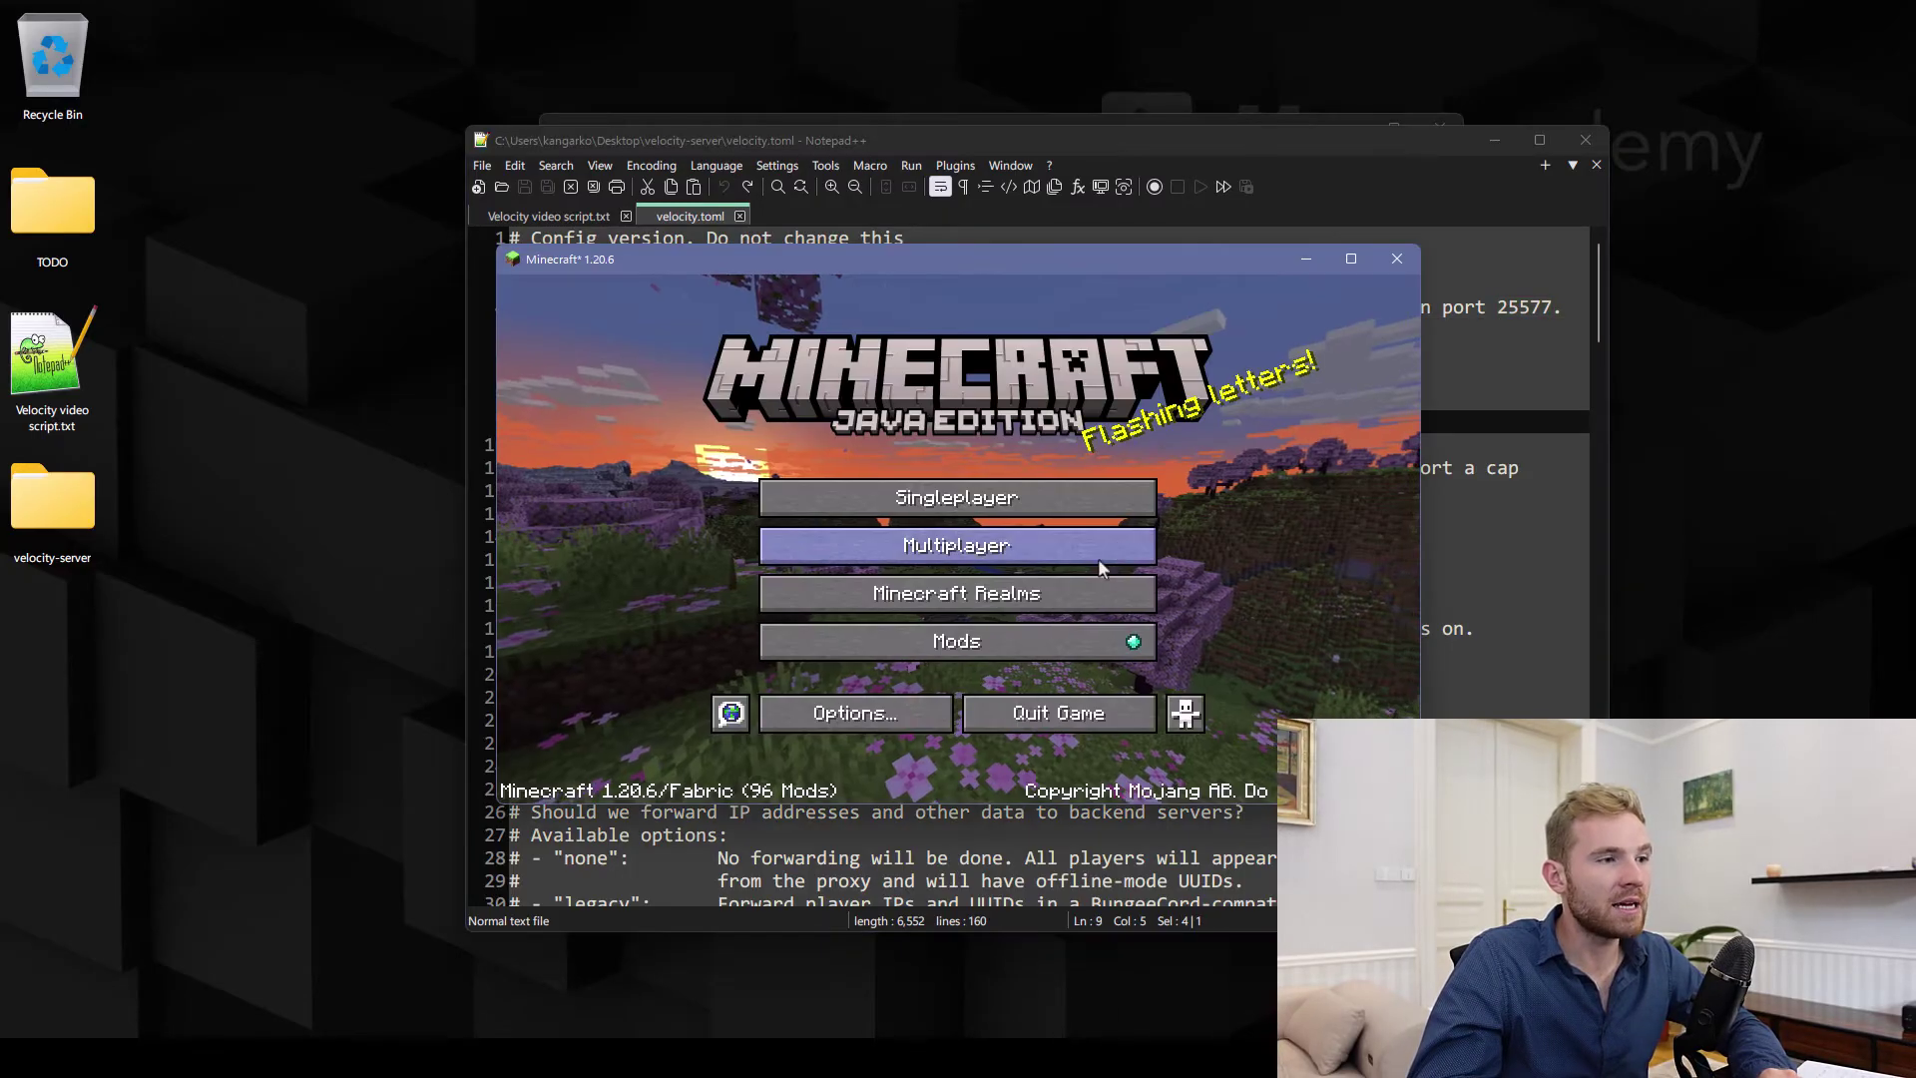
left_click(901, 548)
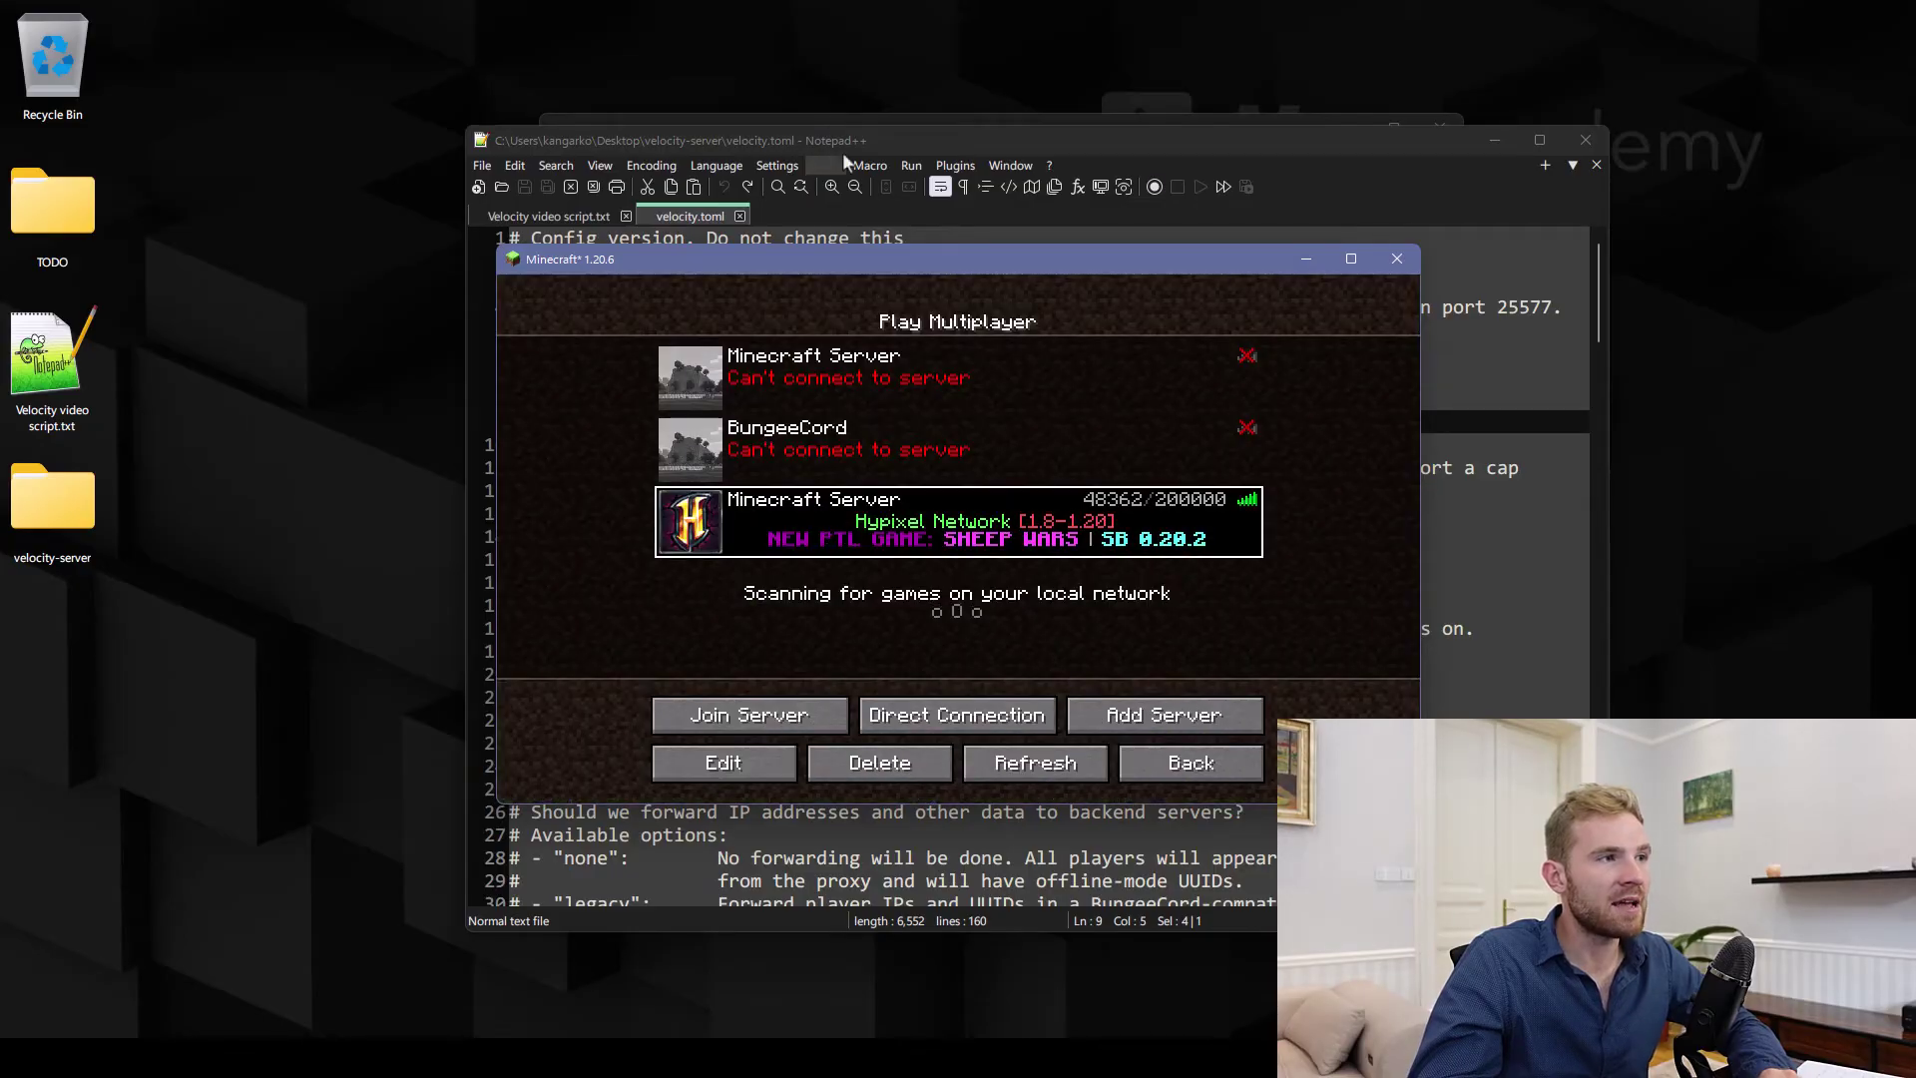
left_click(853, 150)
left_click(694, 422)
type("Test")
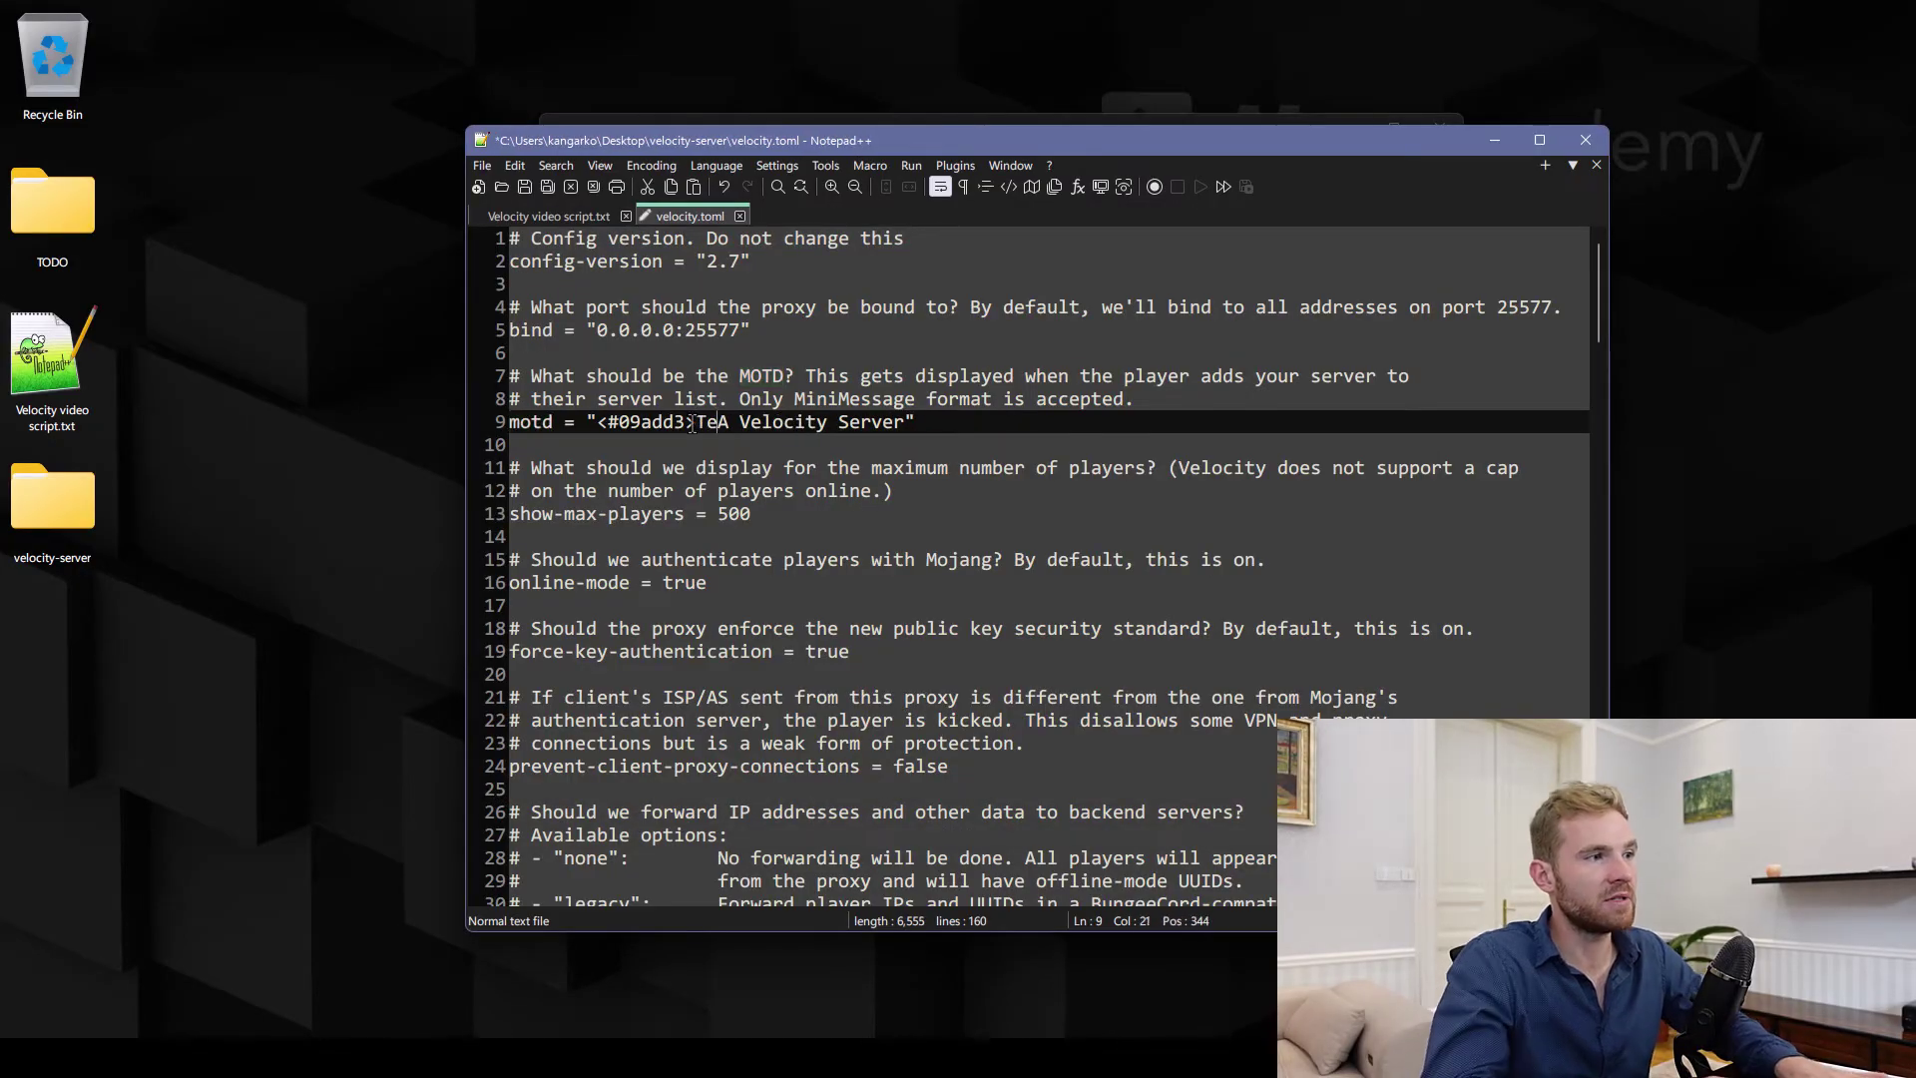
key("Right")
key("Right")
key("BackSpace")
key("BackSpace")
key("ctrl+s")
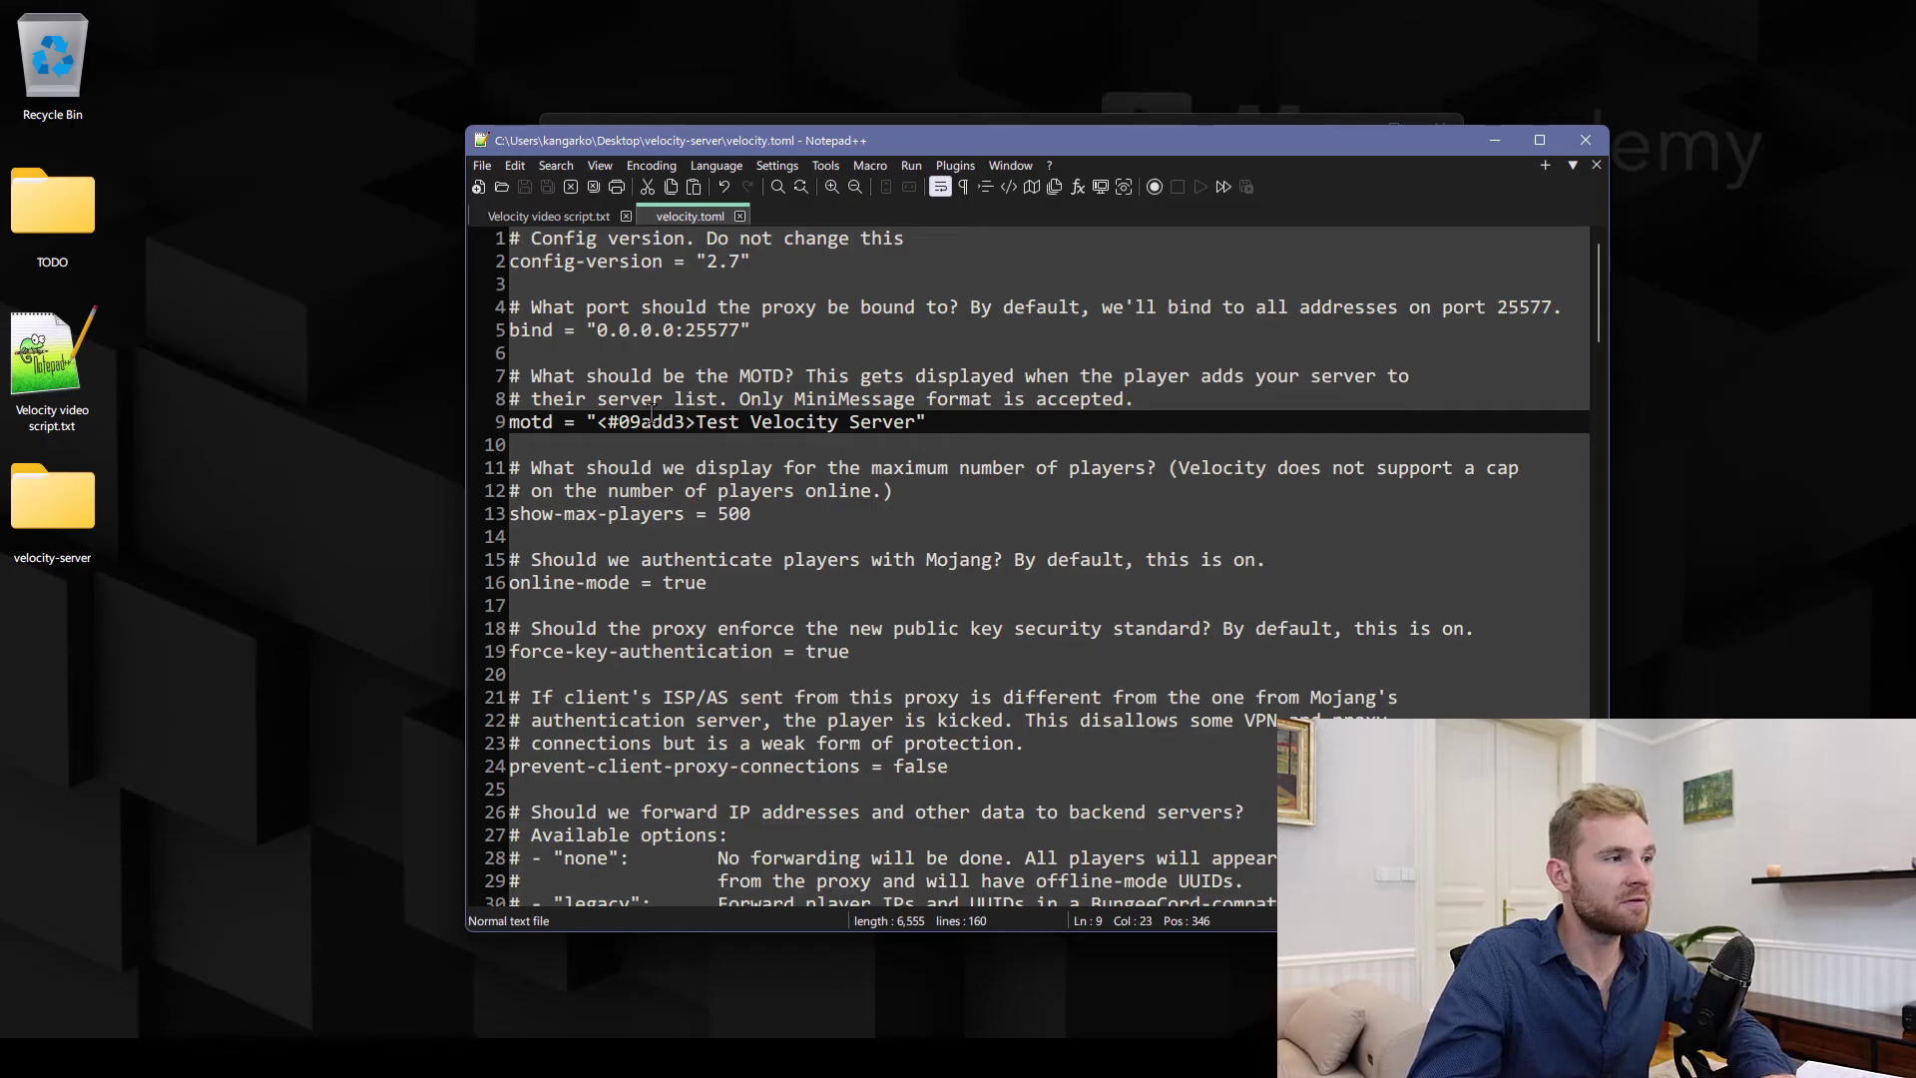
Try setting online-mode to false, then revert it to true
left_click(567, 521)
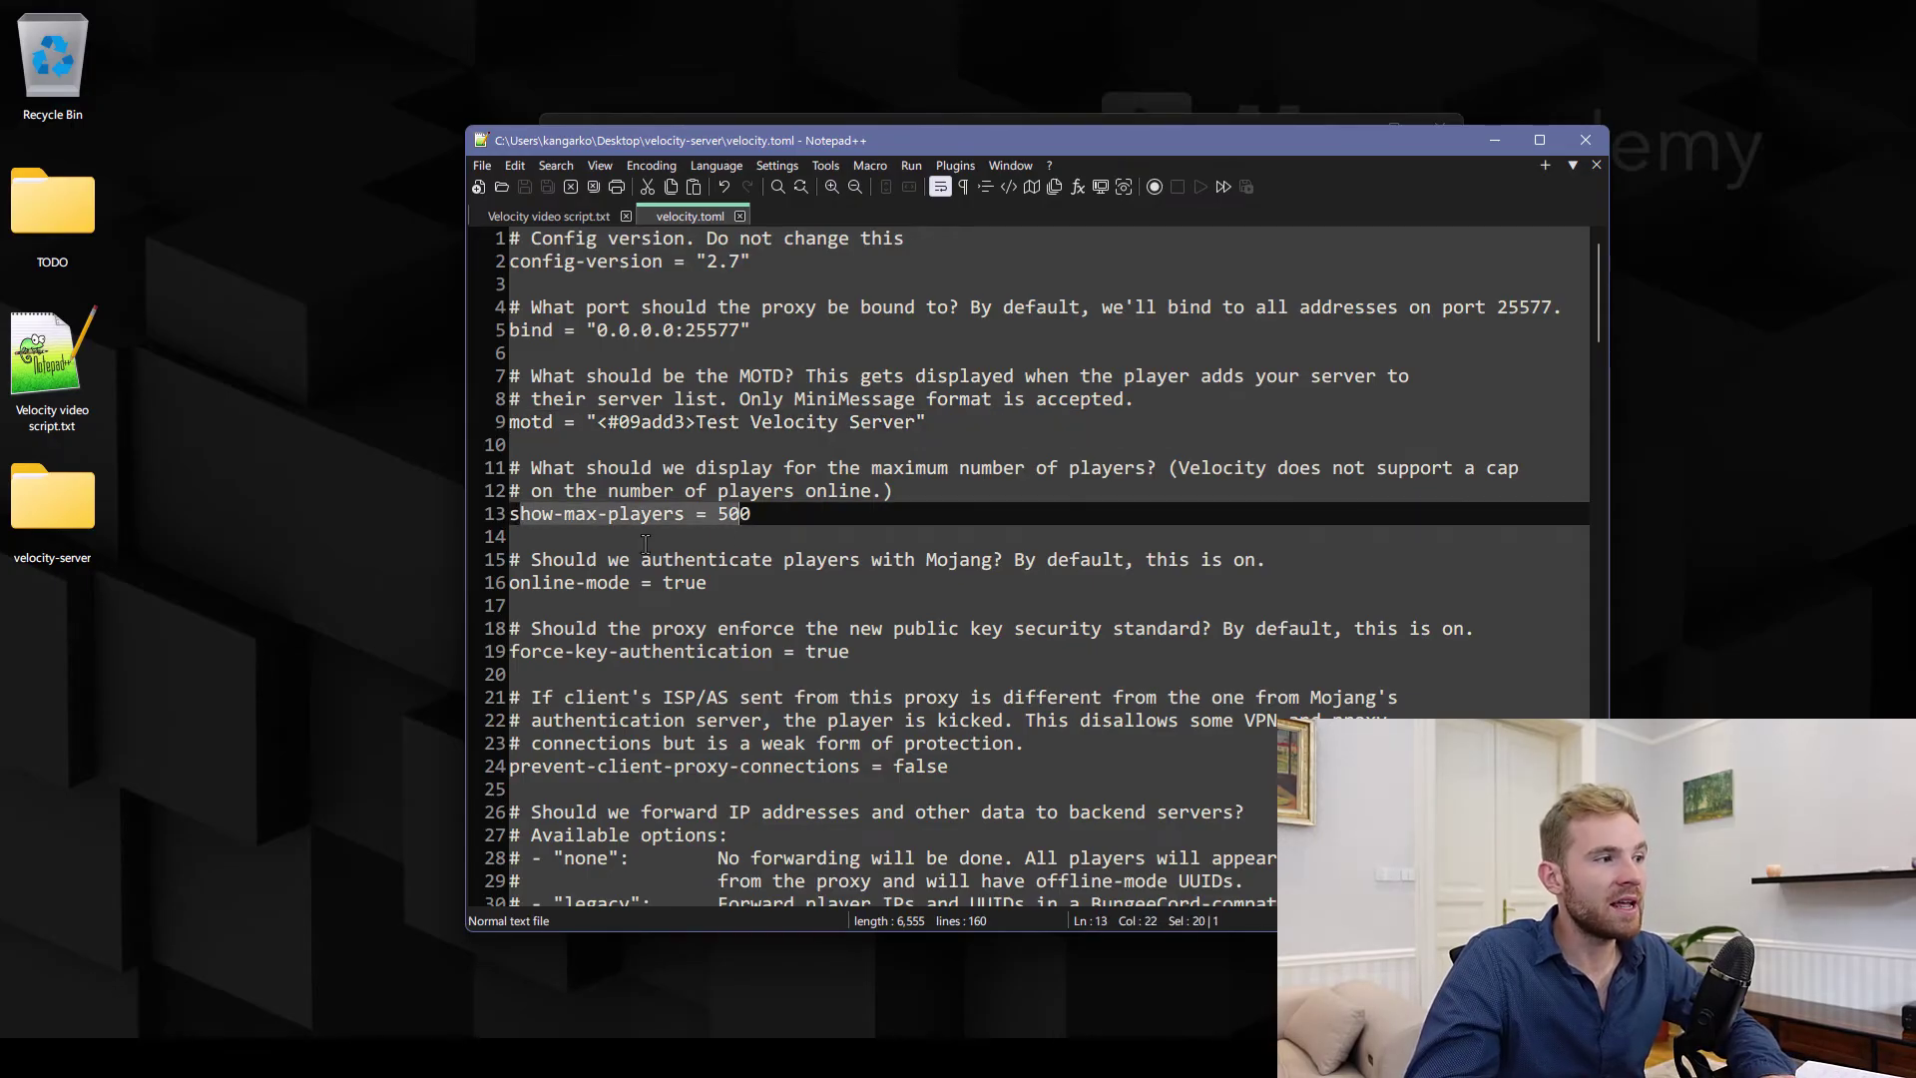
double_click(552, 584)
double_click(684, 583)
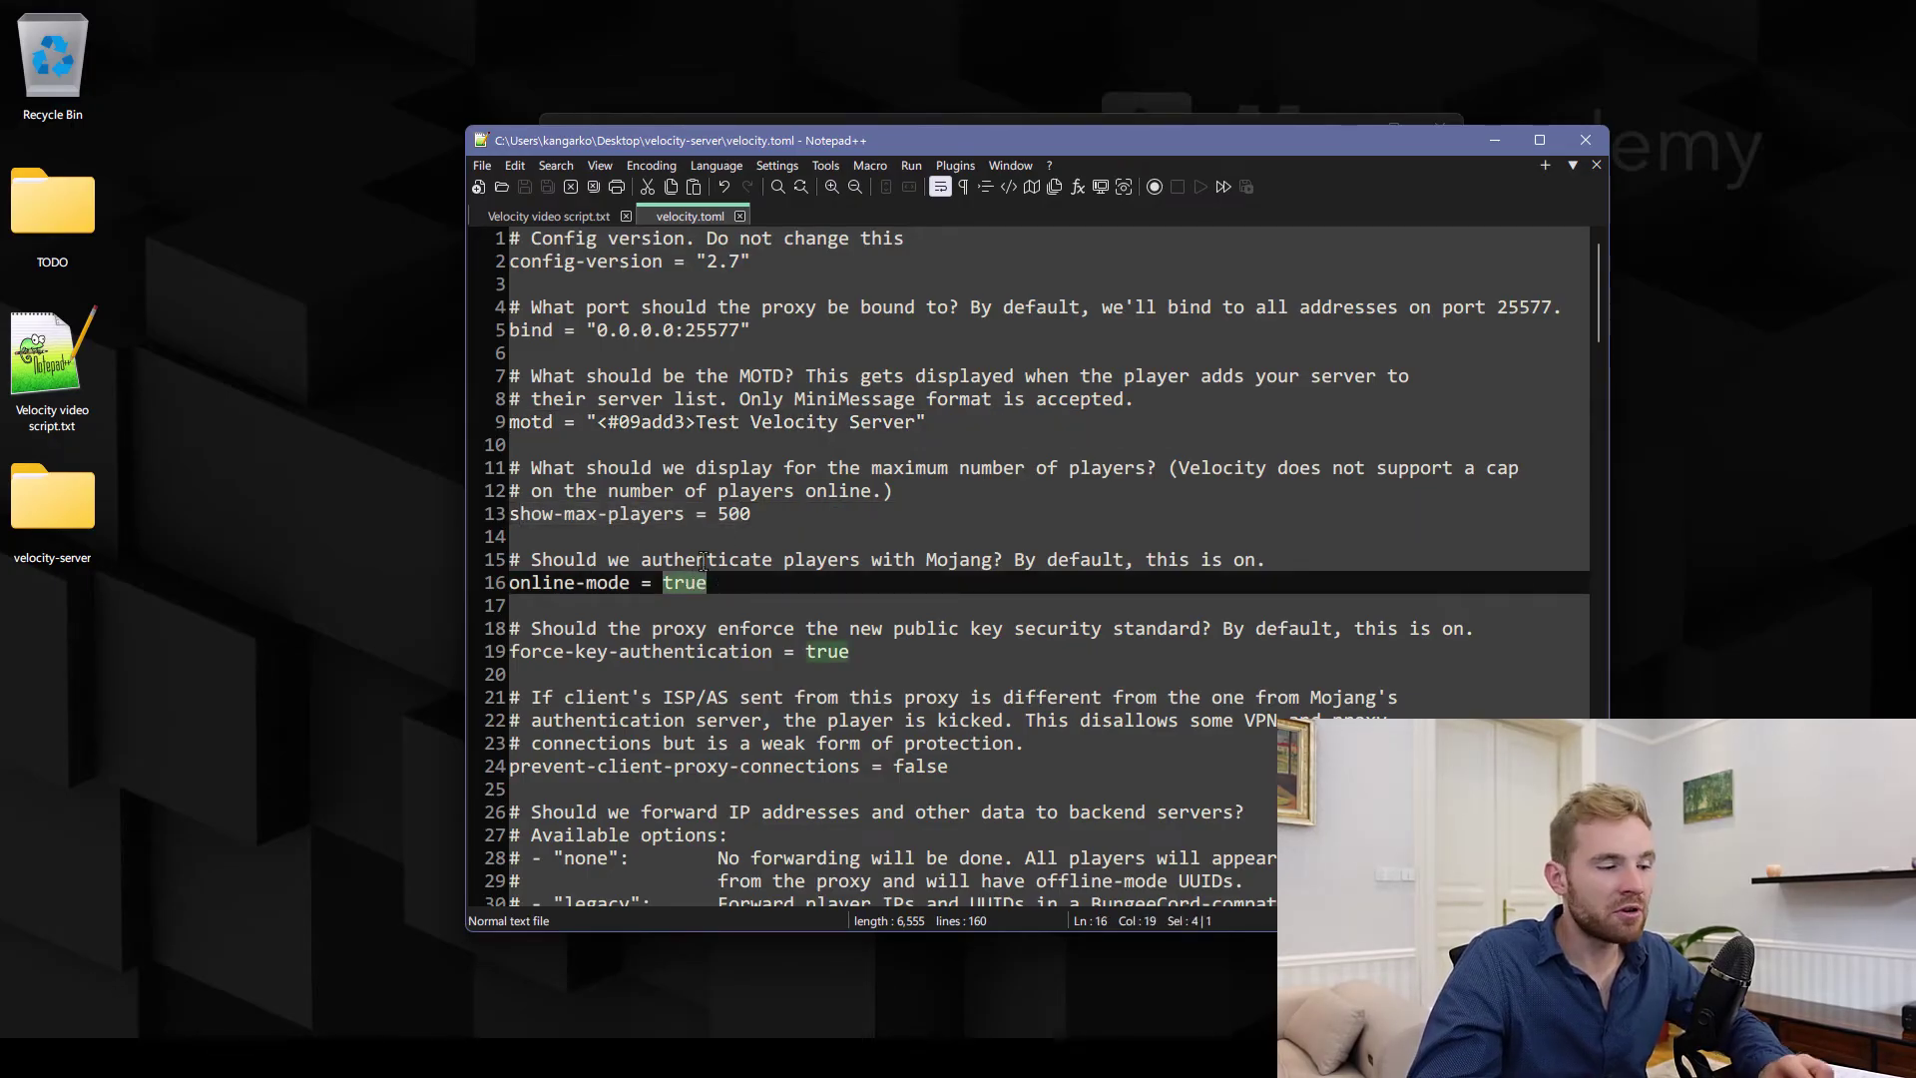
type("false")
key("BackSpace")
key("BackSpace")
key("BackSpace")
key("BackSpace")
key("ctrl+z")
key("ctrl+z")
Review prevent-client-proxy-connections and the player-info-forwarding-mode NONE option's offline-mode UUID note
left_click(825, 490)
scroll(823, 490, "down", 2)
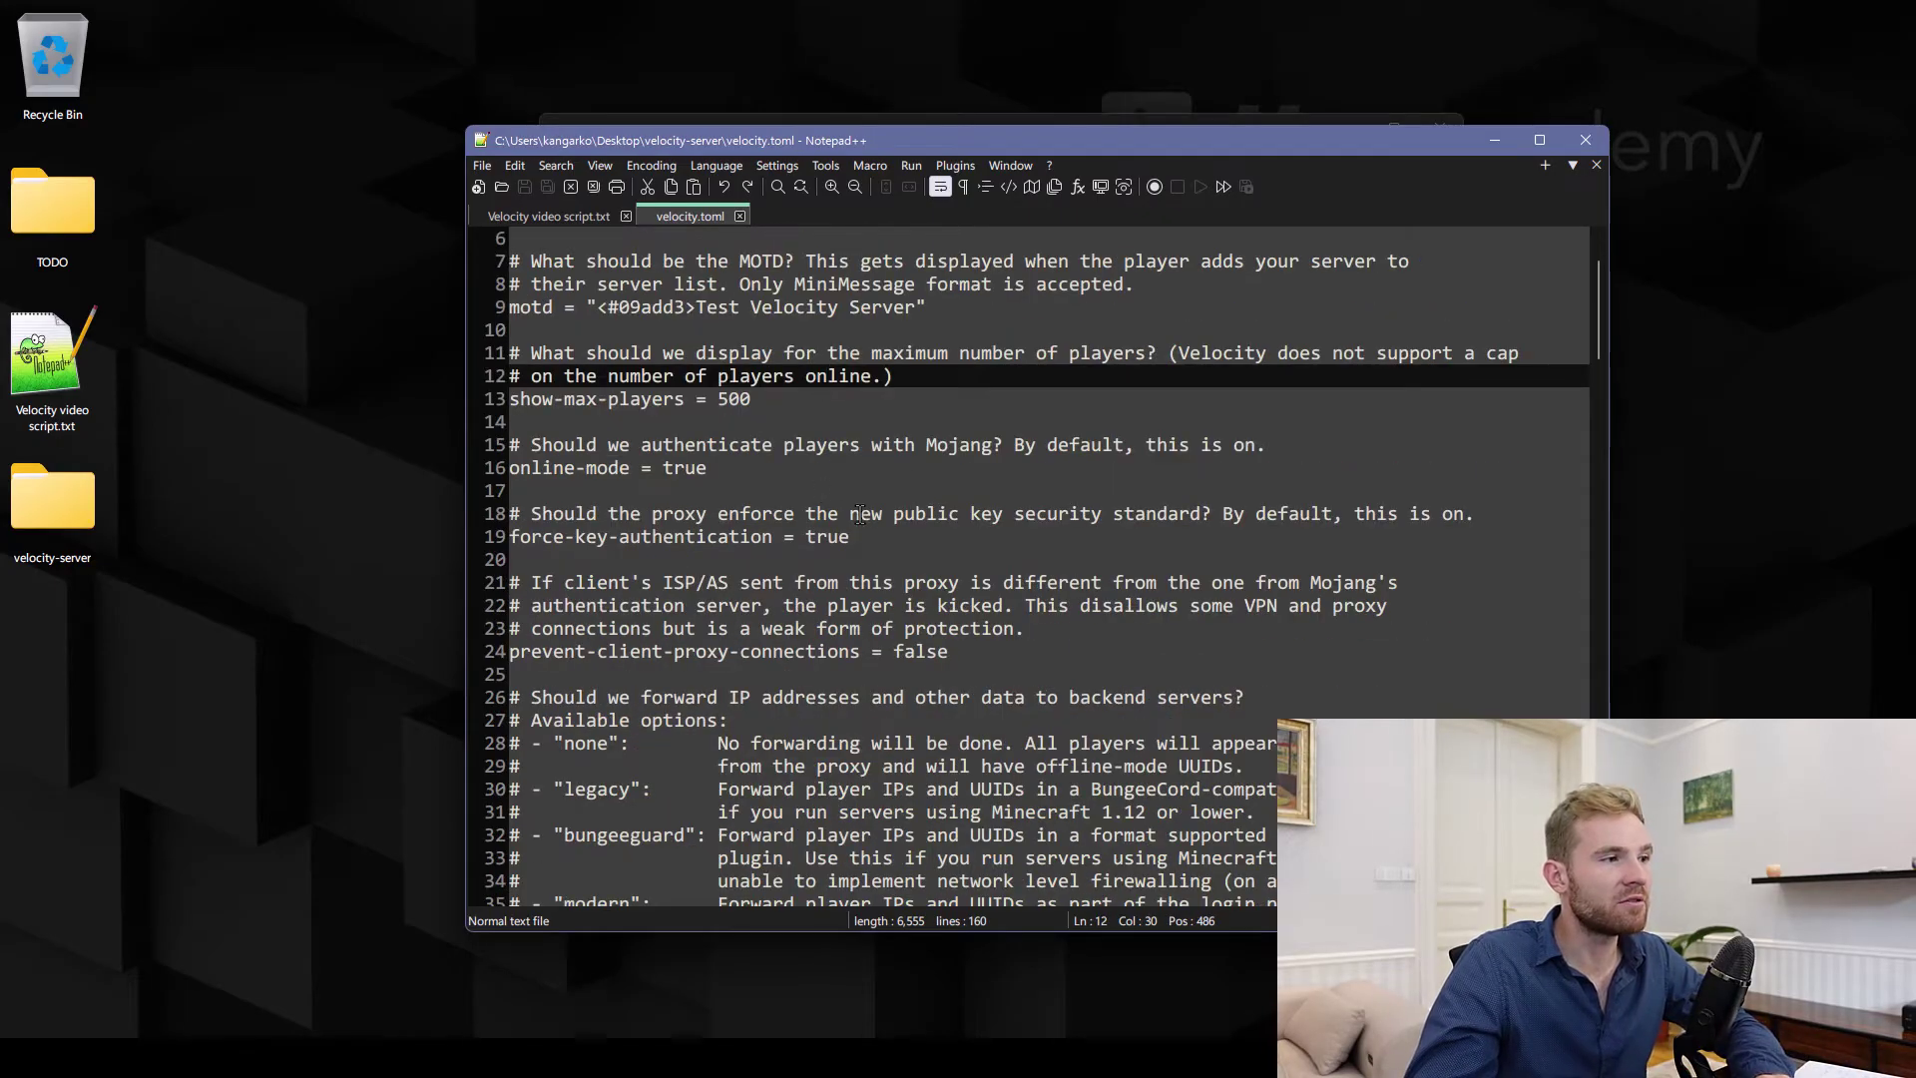
left_click_drag(510, 537, 772, 537)
scroll(641, 556, "down", 3)
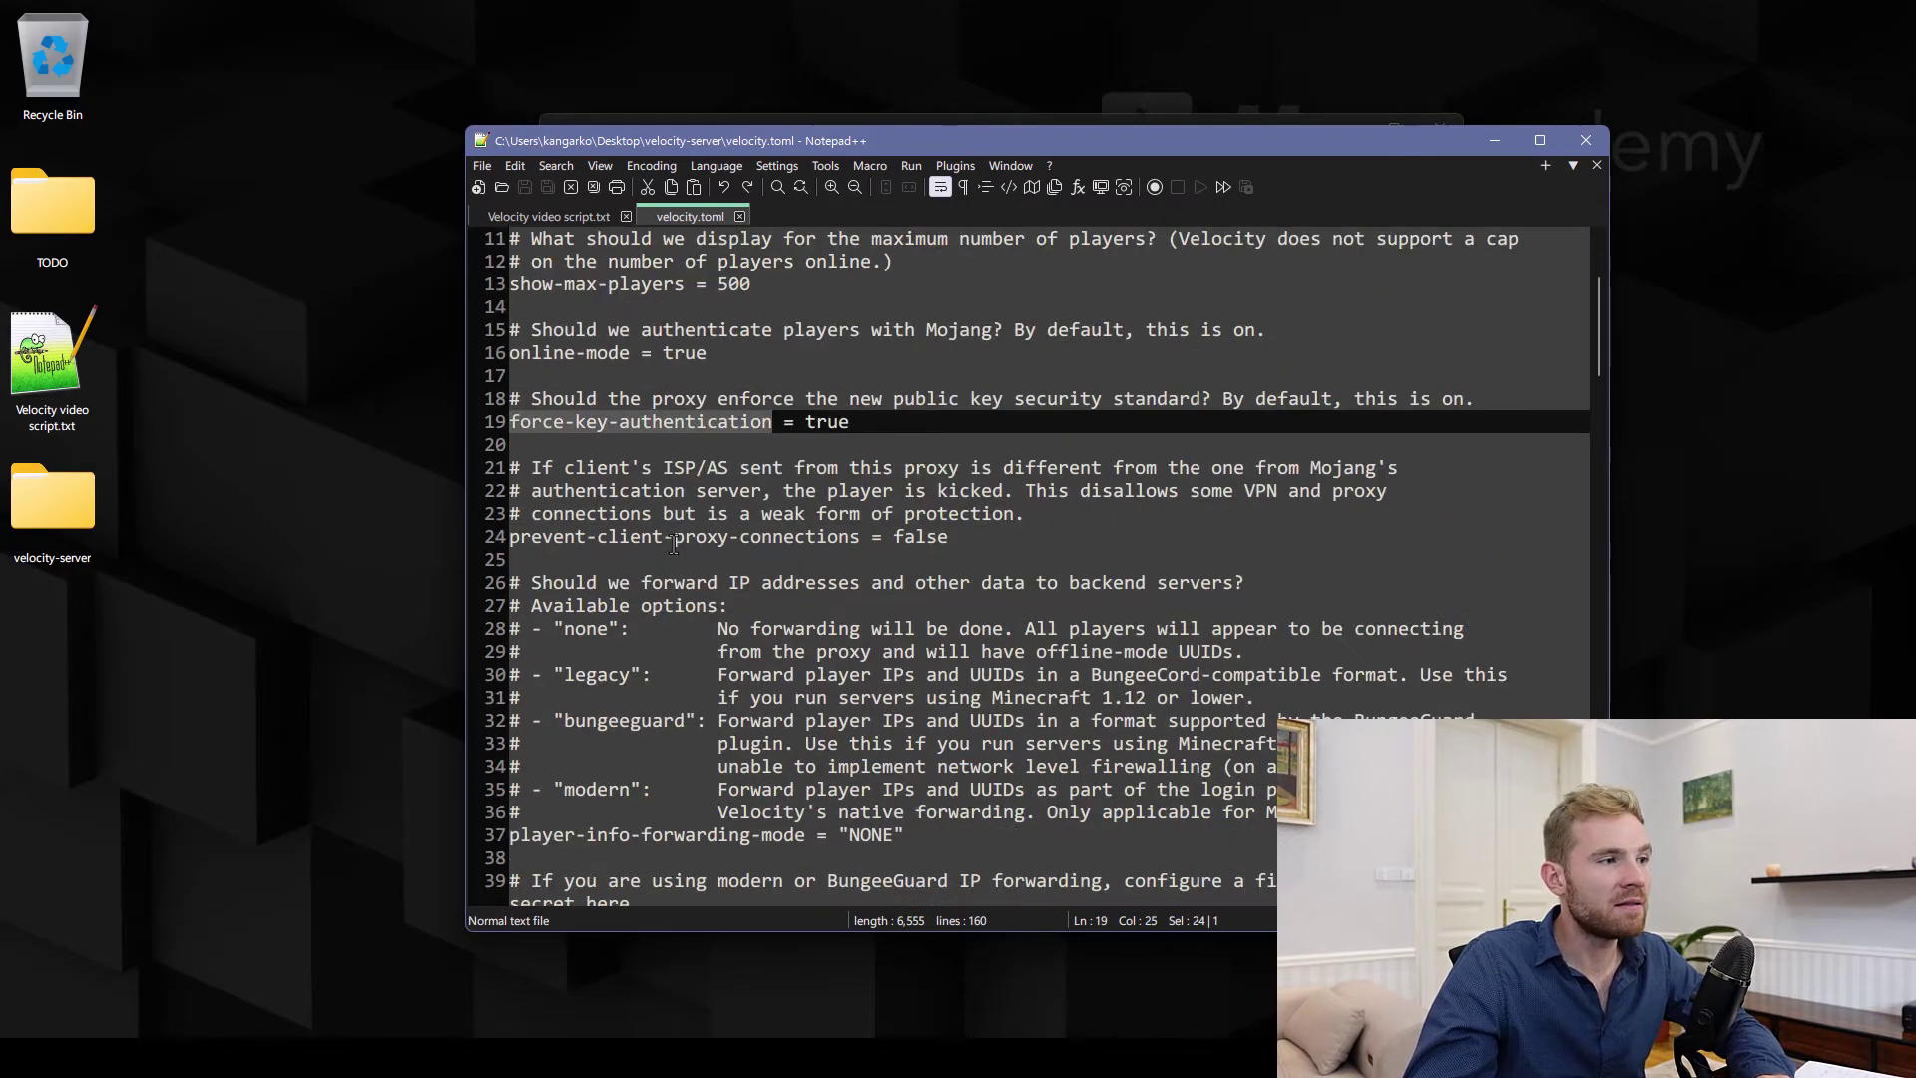
left_click_drag(510, 424, 846, 427)
left_click_drag(509, 721, 805, 721)
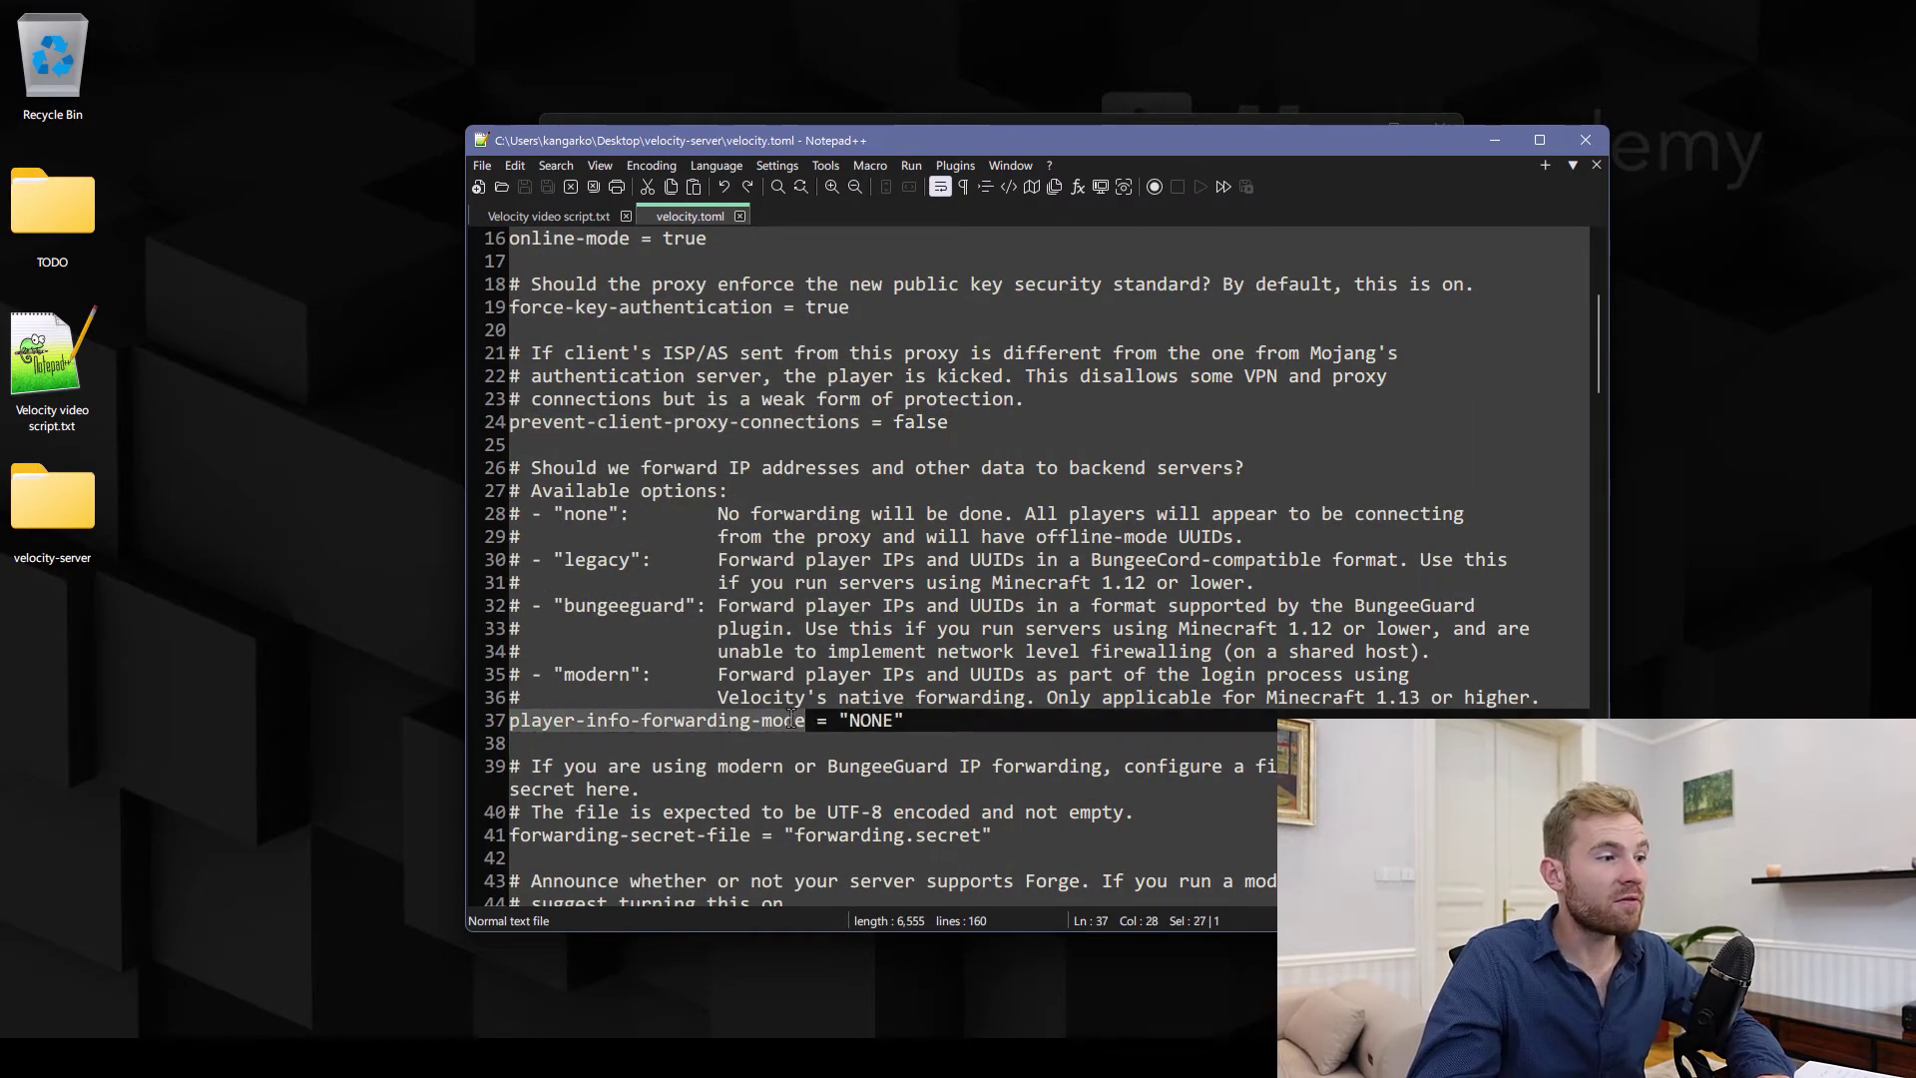
double_click(874, 721)
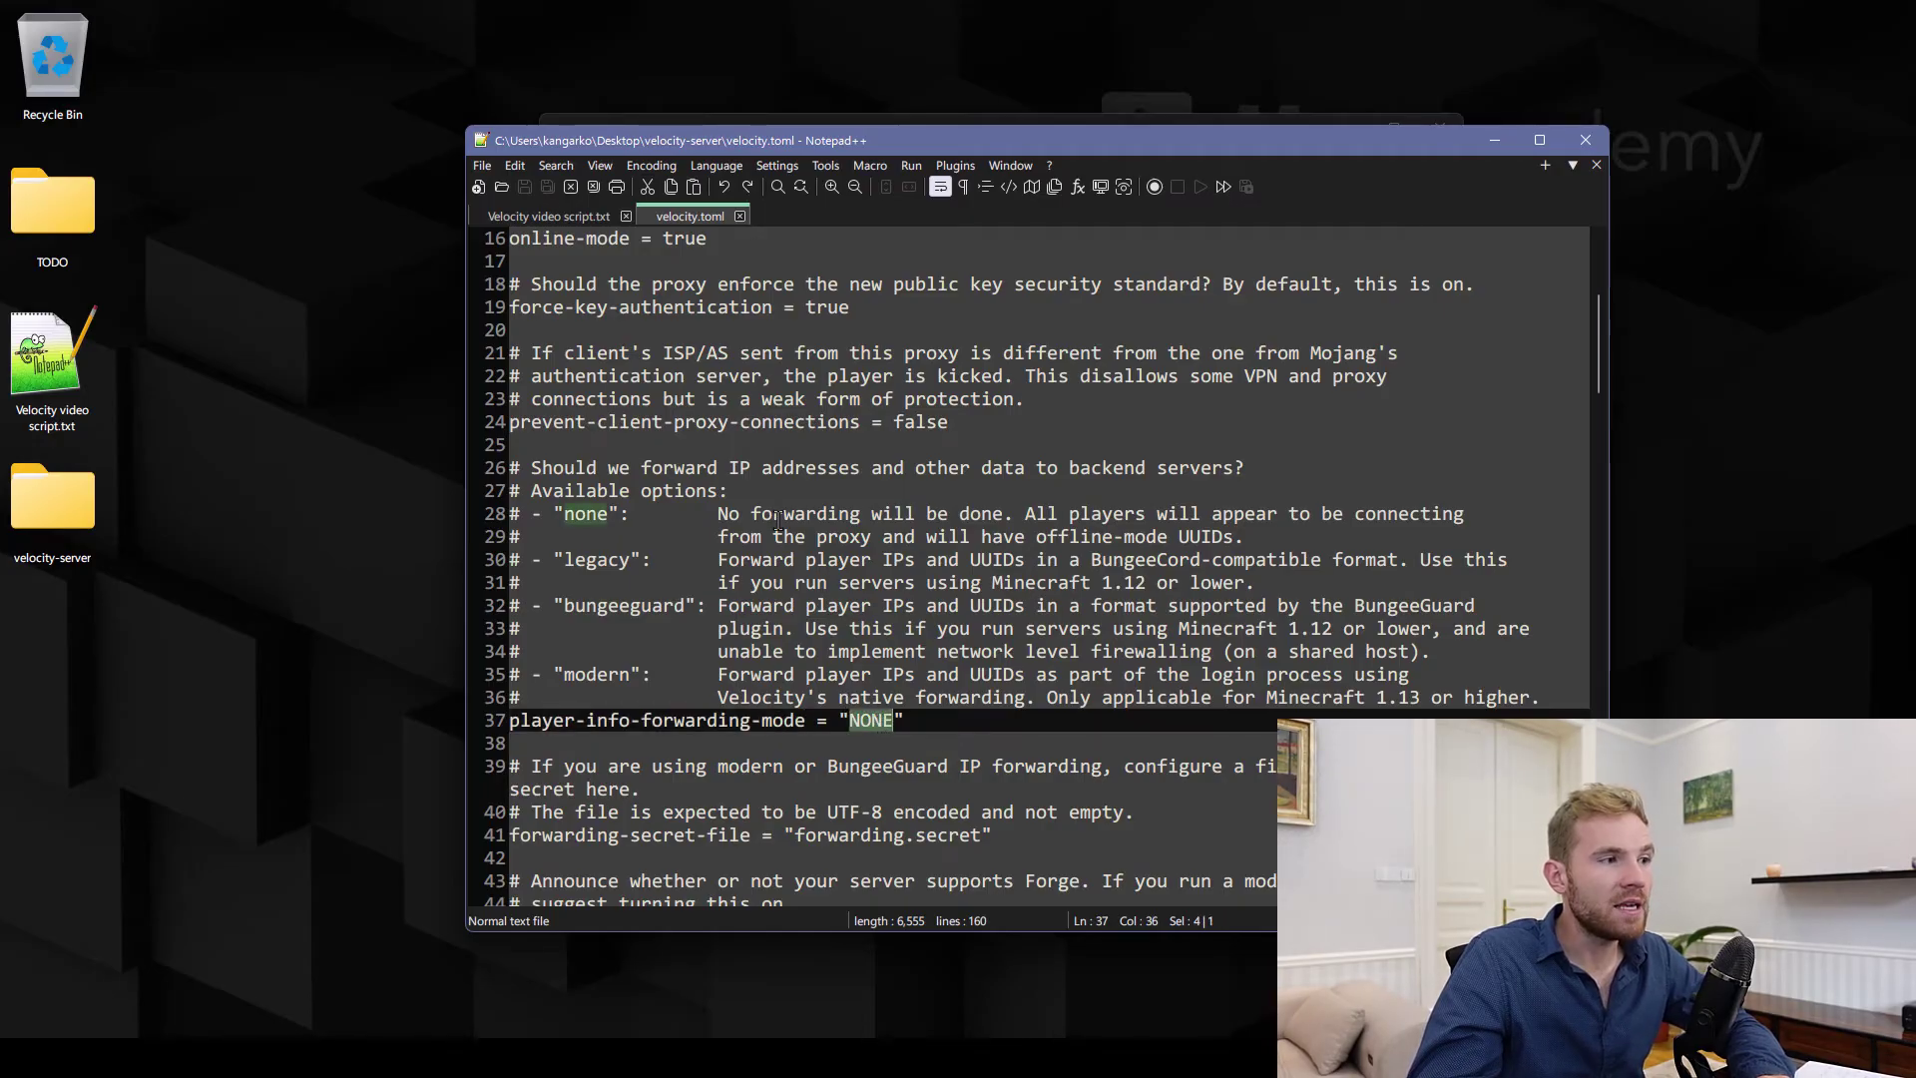
left_click_drag(717, 512, 810, 539)
double_click(834, 537)
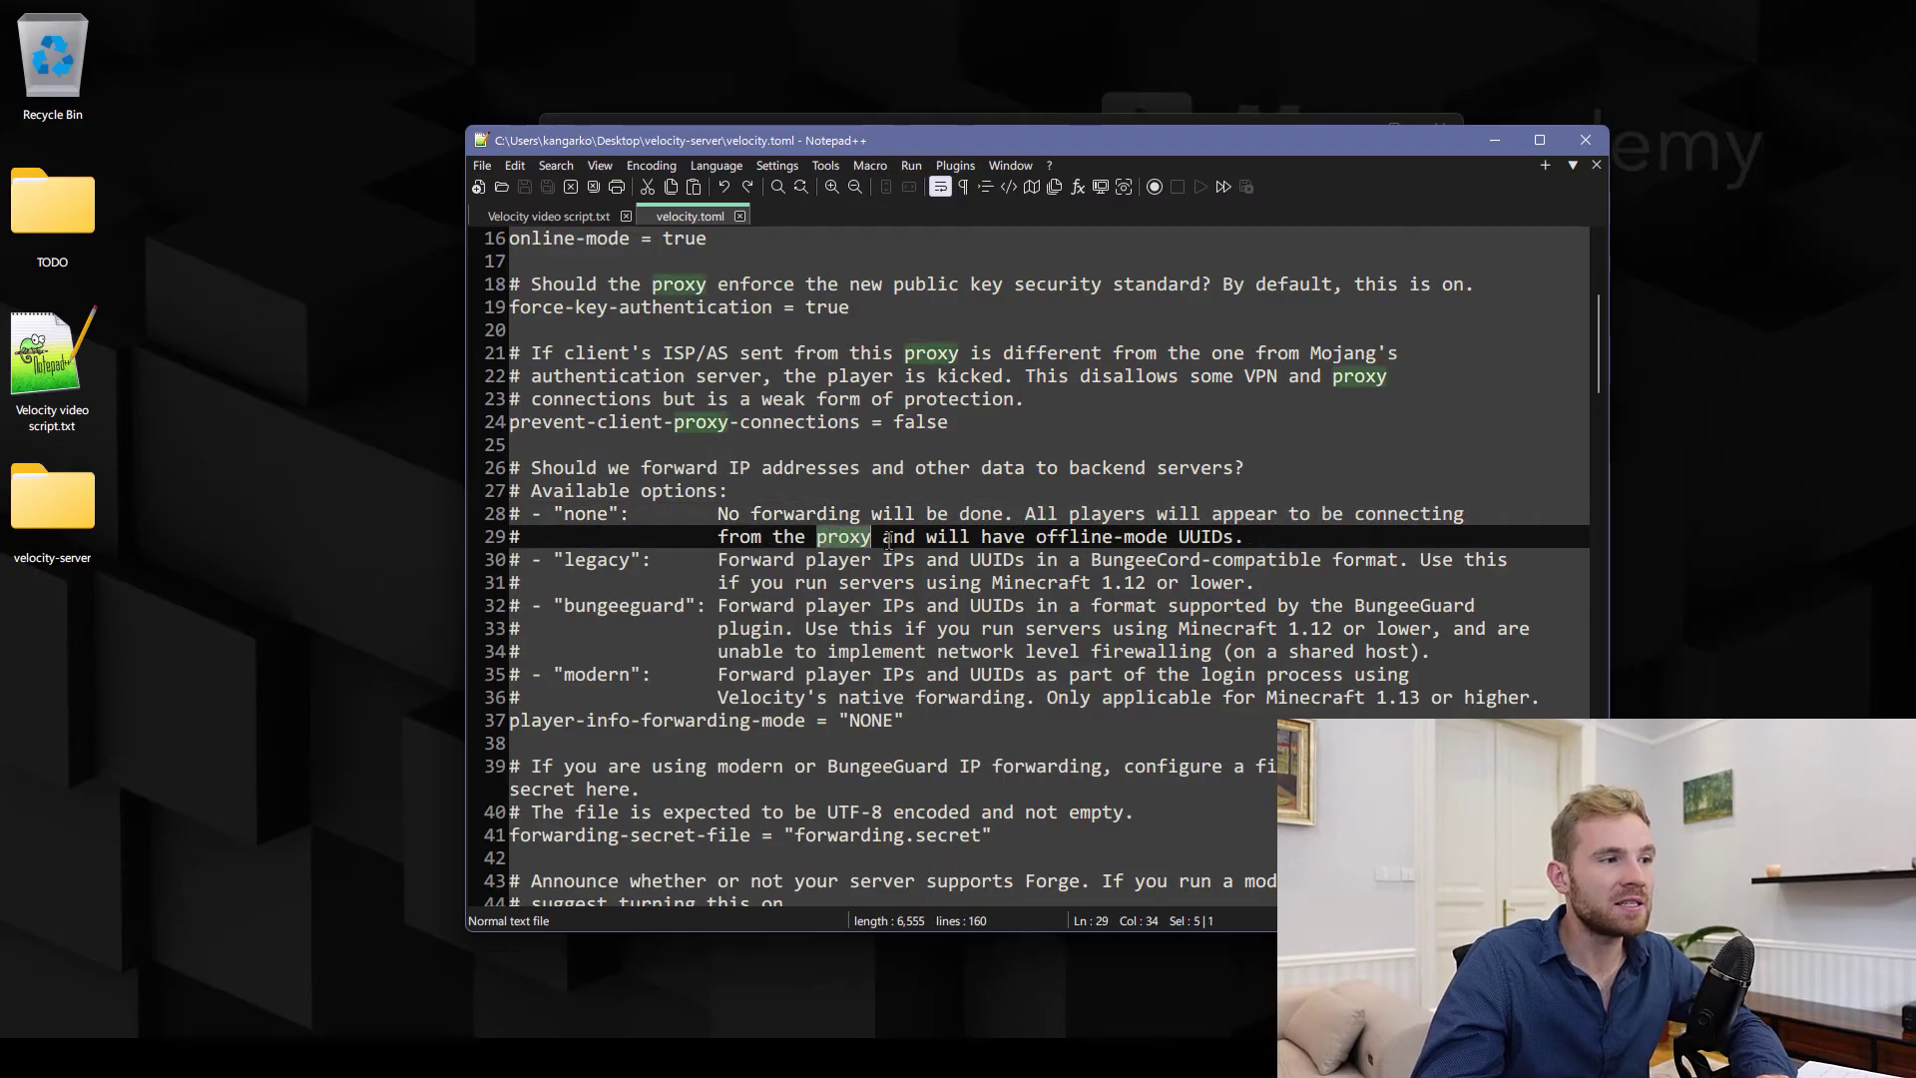
left_click_drag(957, 538, 1212, 533)
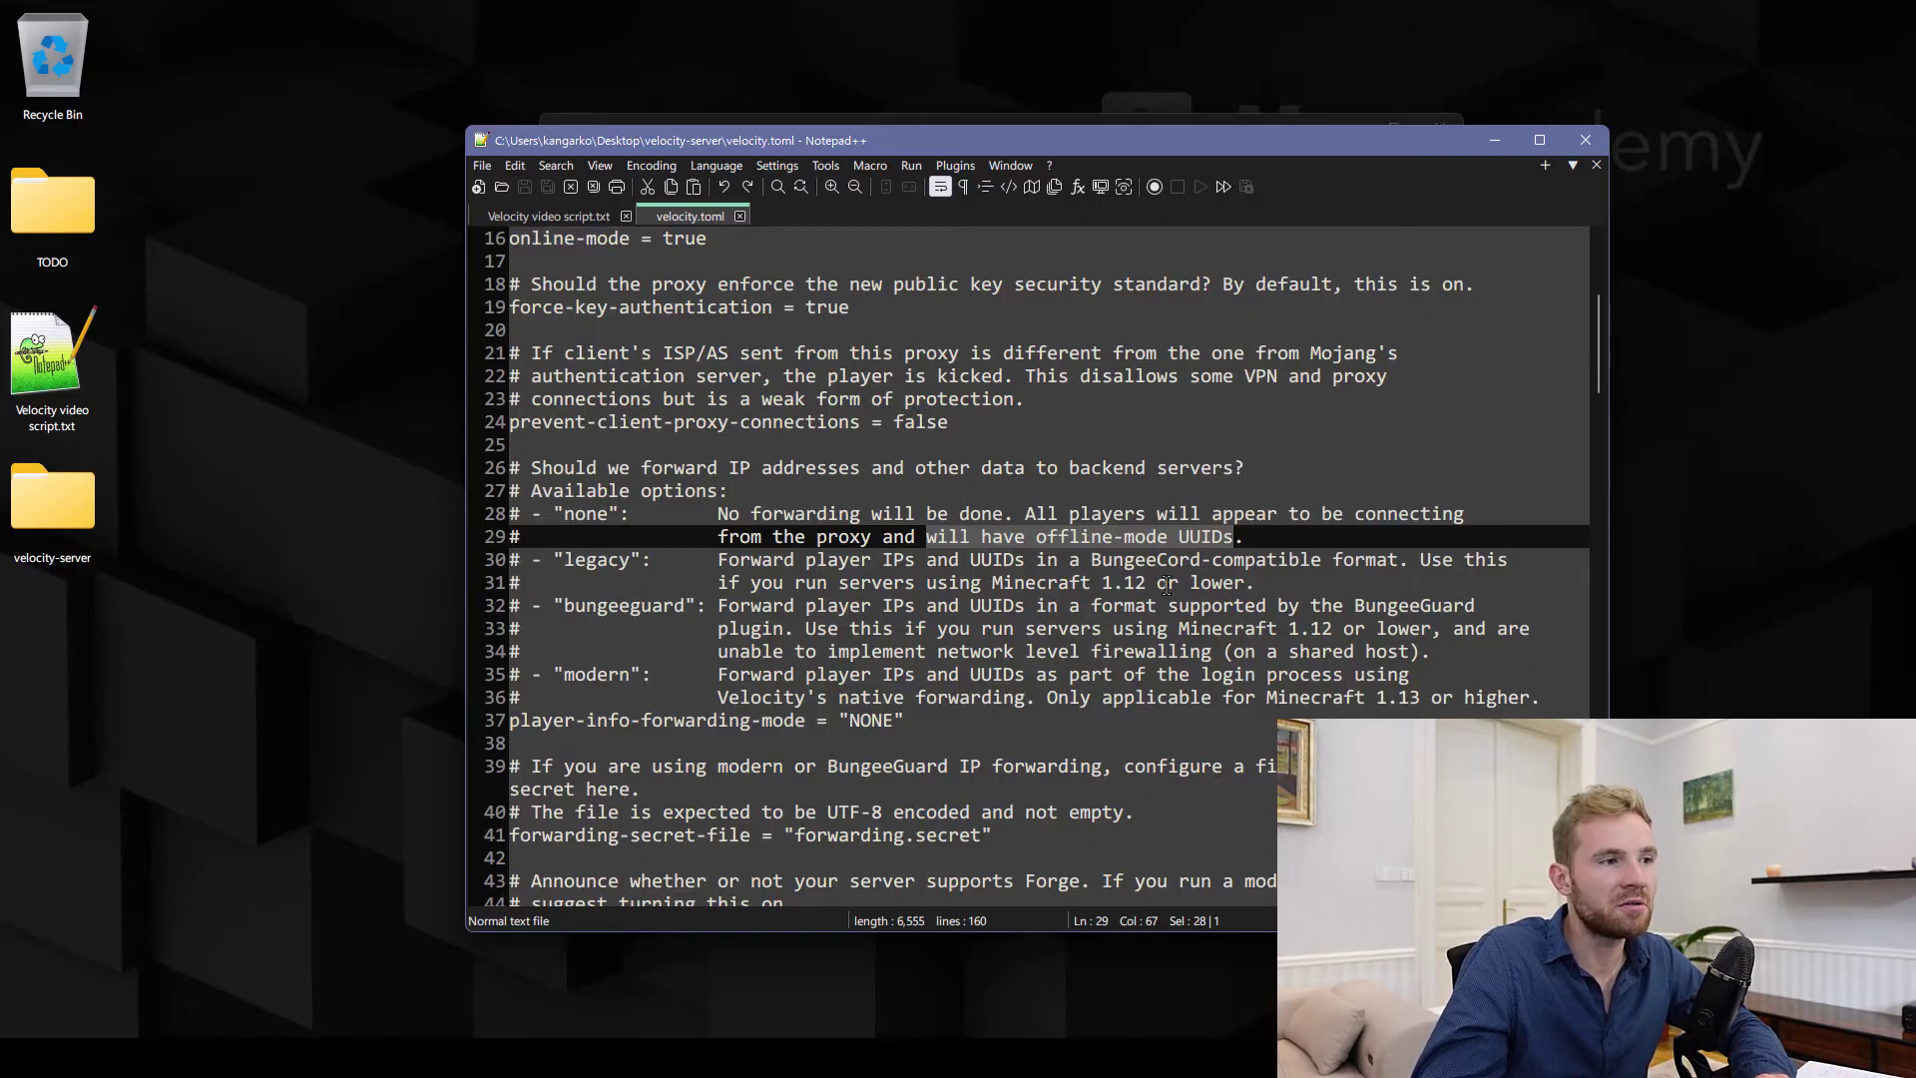
double_click(1191, 536)
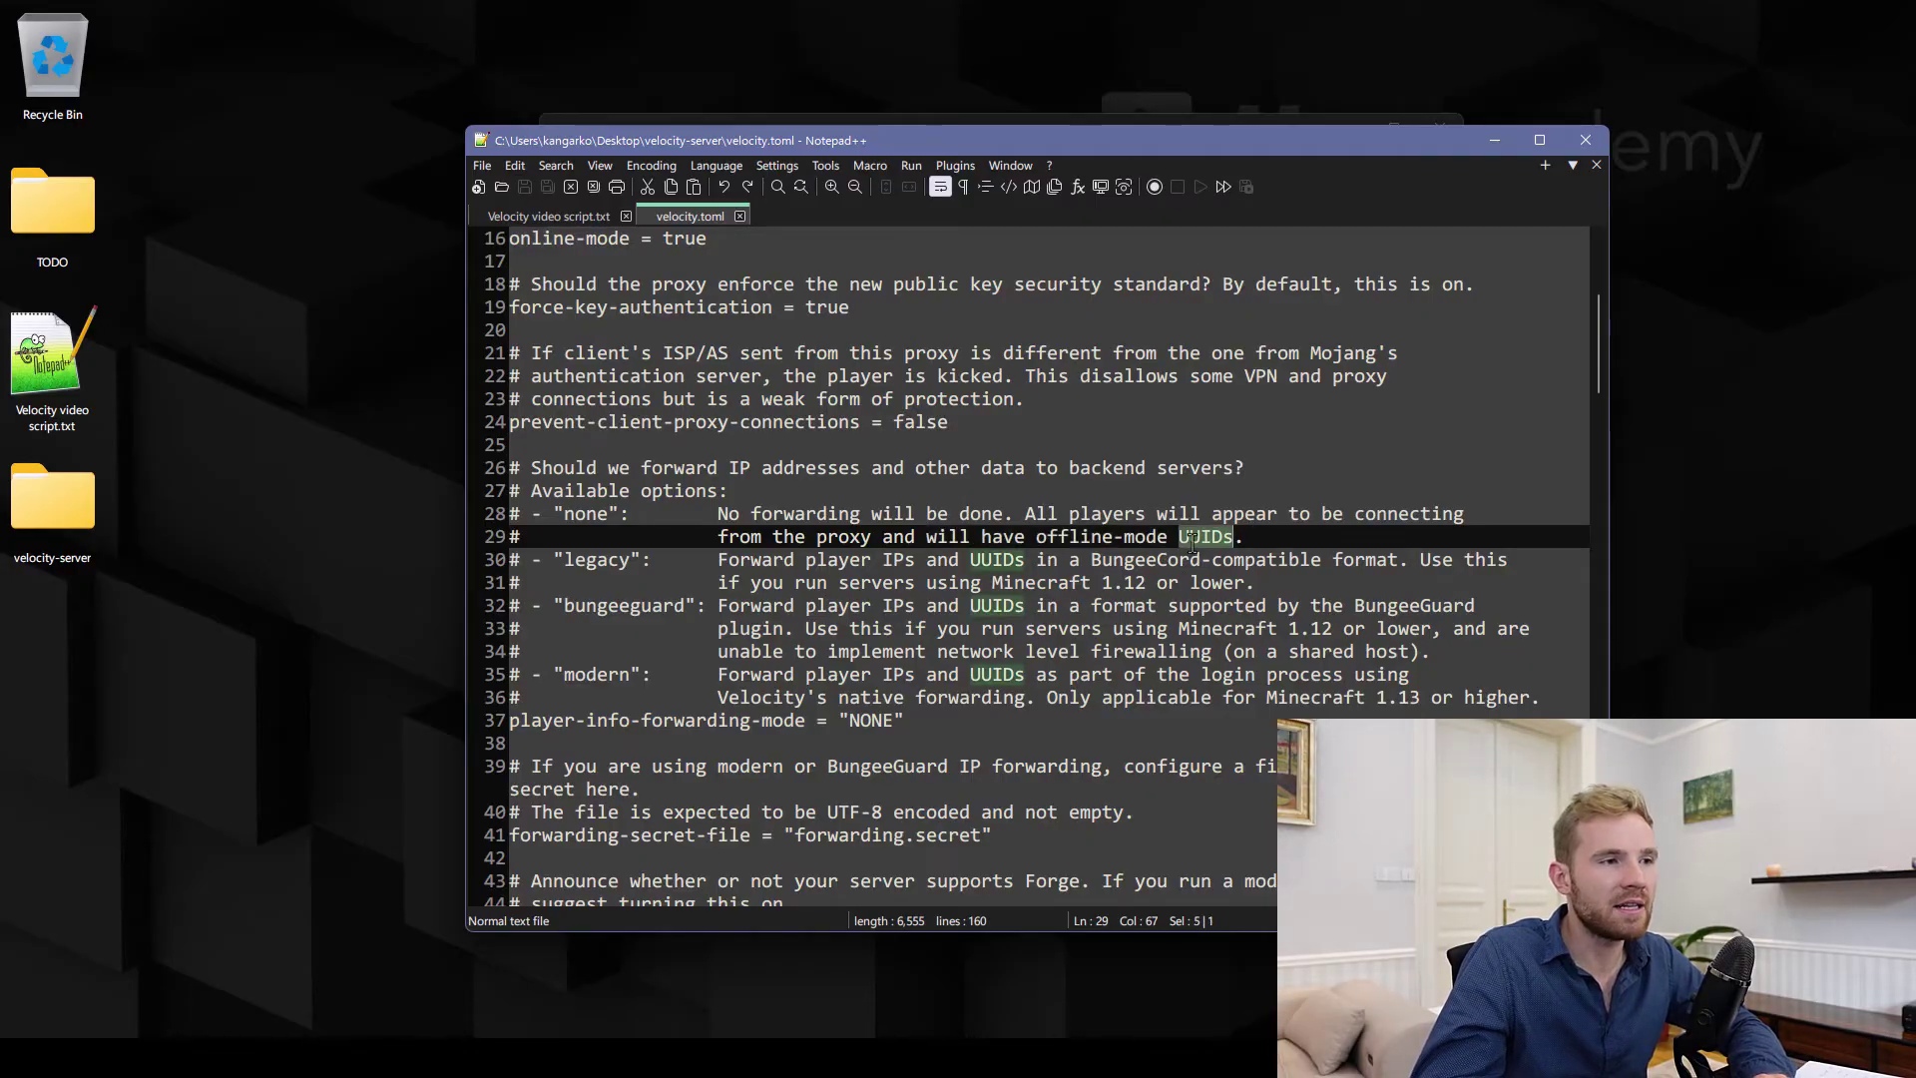
Copy 'modern' over NONE on line 37, then review the legacy and bungeeguard options
double_click(620, 674)
key("ctrl+c")
double_click(872, 720)
key("ctrl+v")
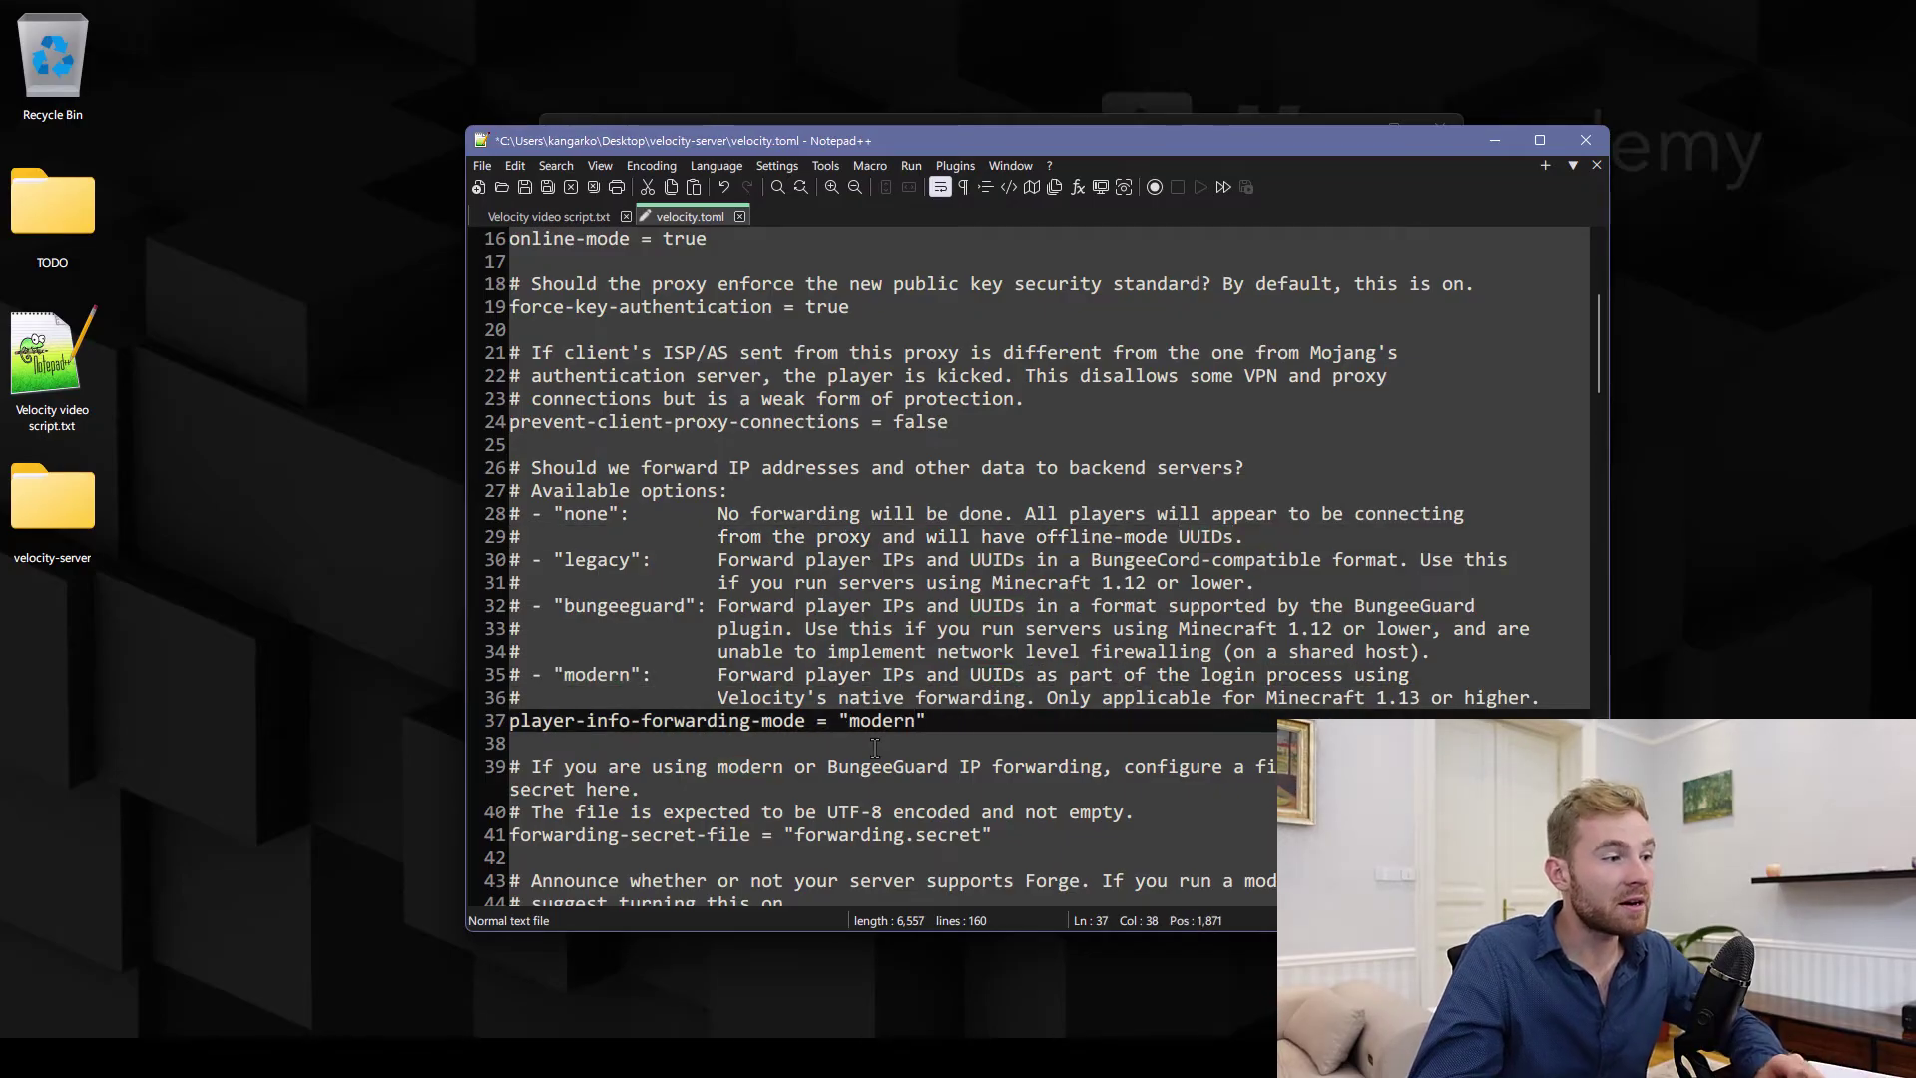
left_click_drag(1054, 699, 1541, 699)
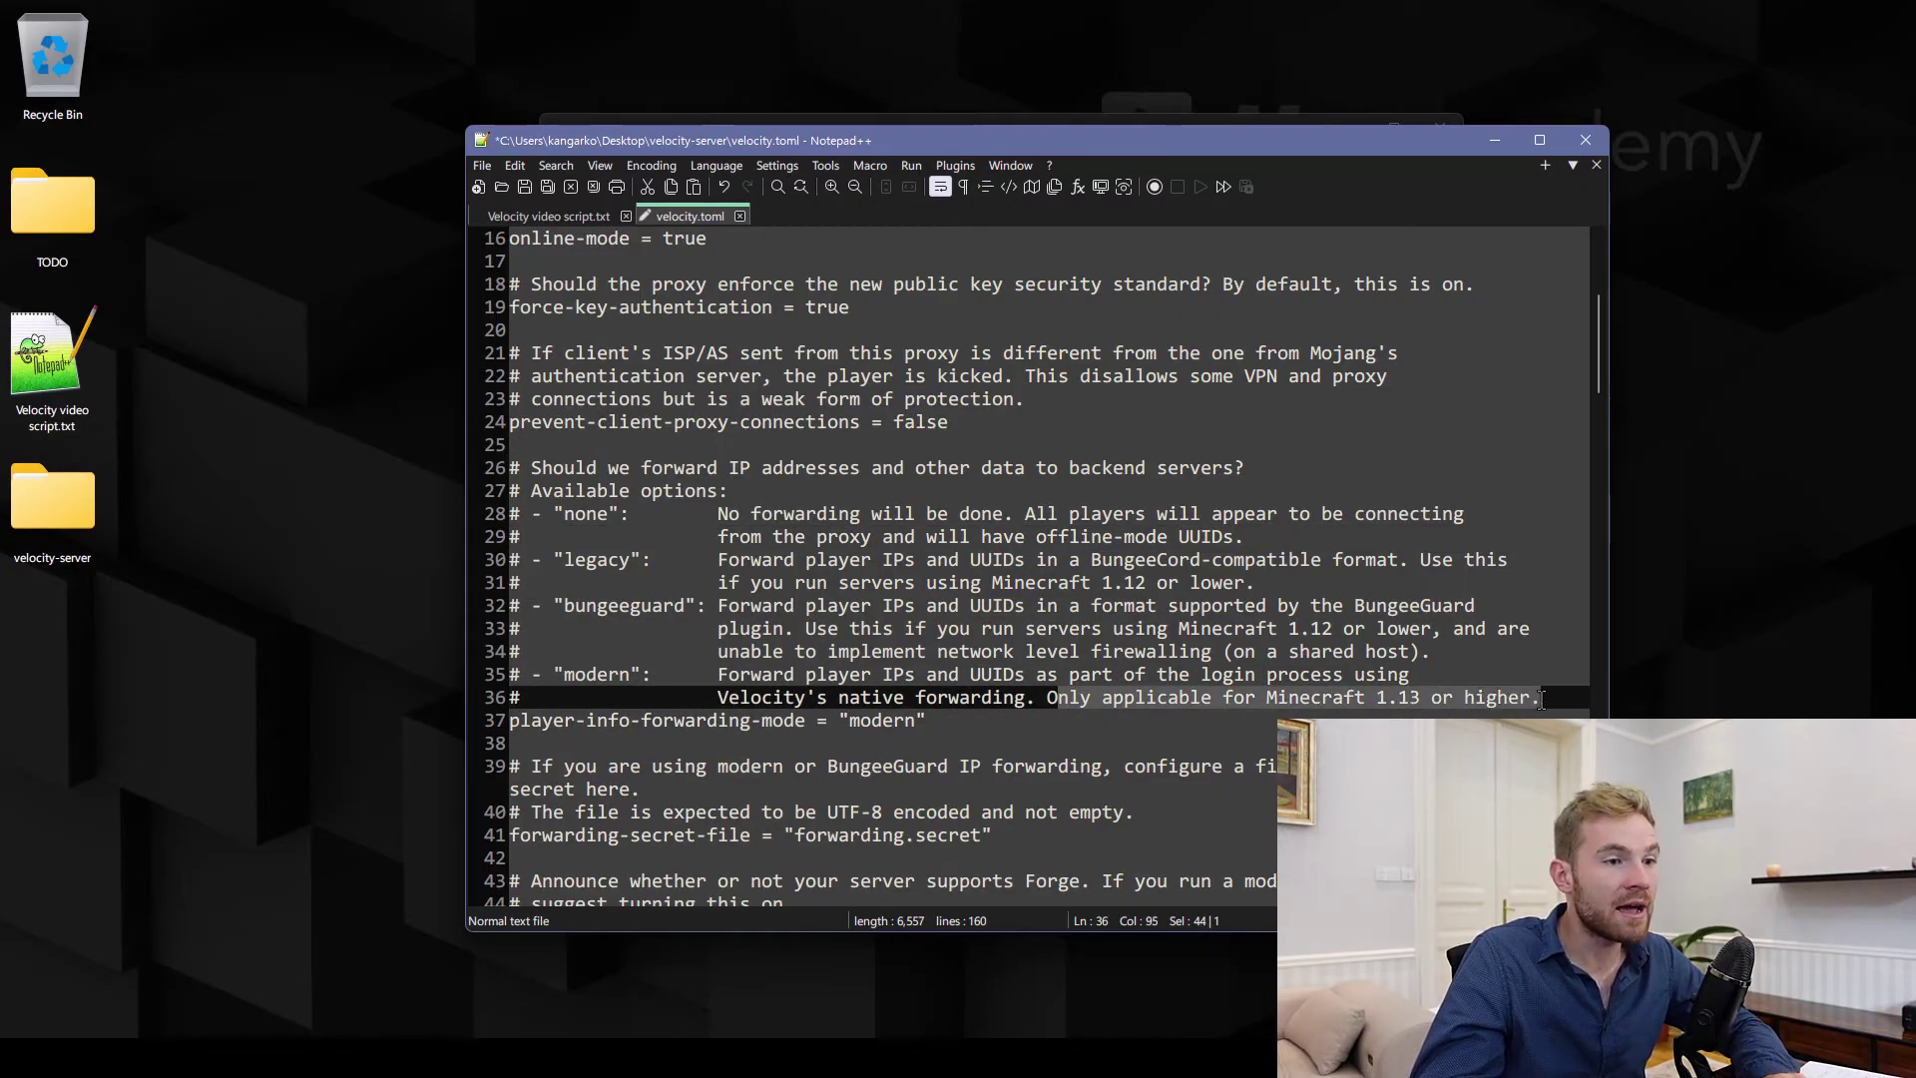
double_click(591, 562)
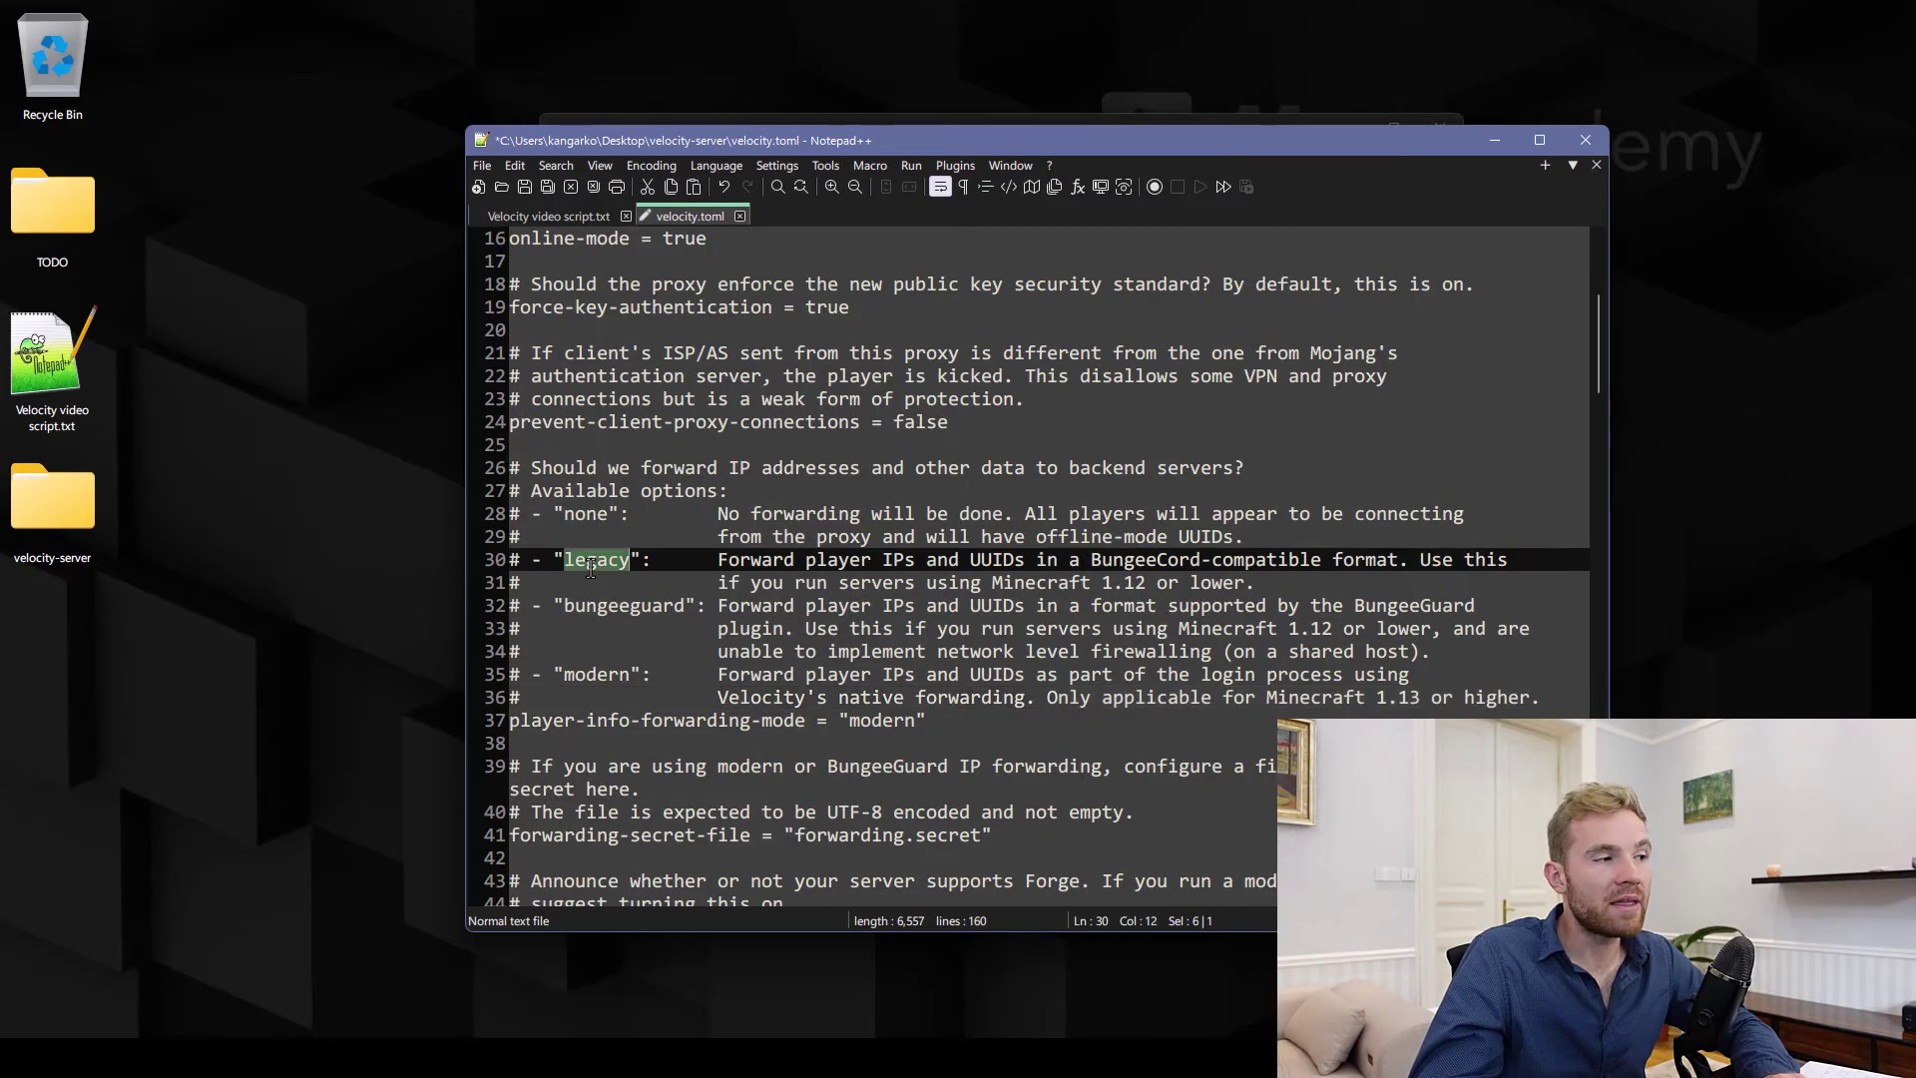
double_click(635, 606)
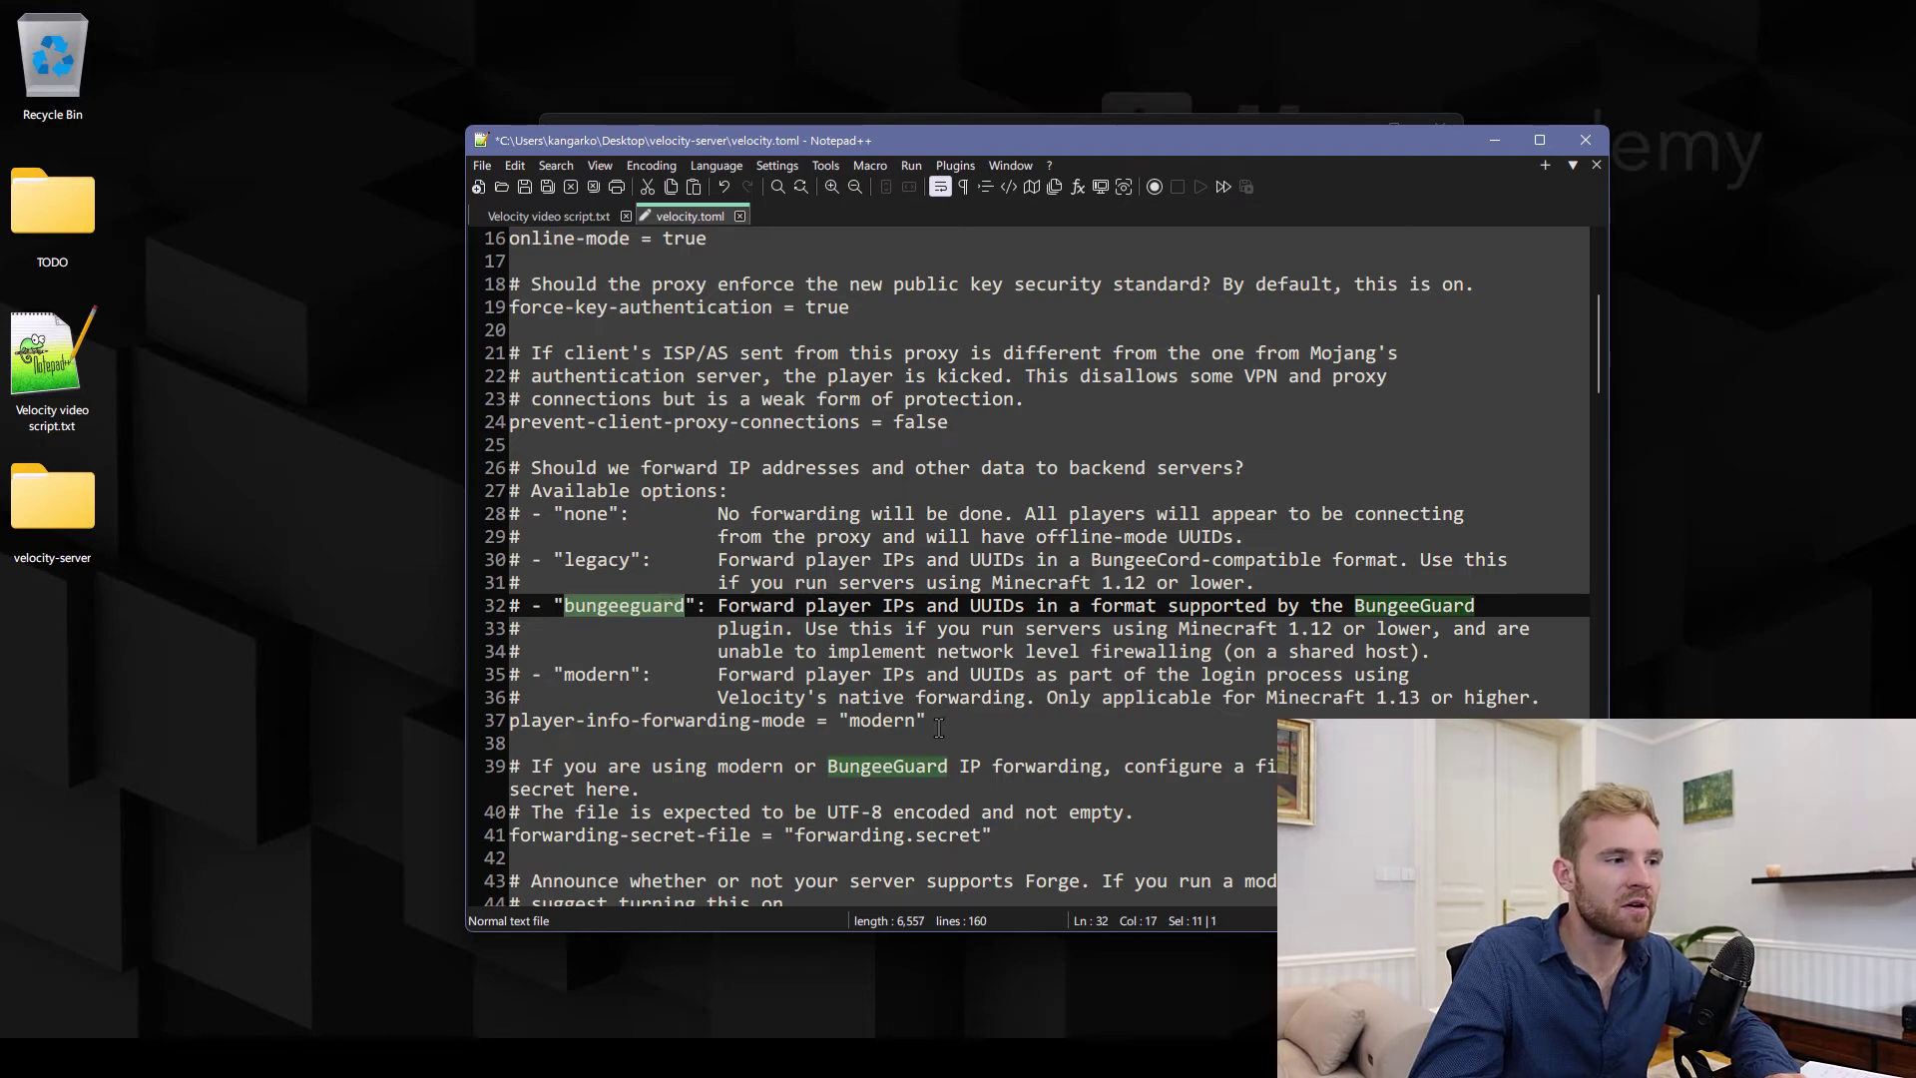
Scroll through velocity.toml past forwarding-secret-file to the [servers] lobby and factions entries
double_click(896, 726)
scroll(590, 567, "down", 5)
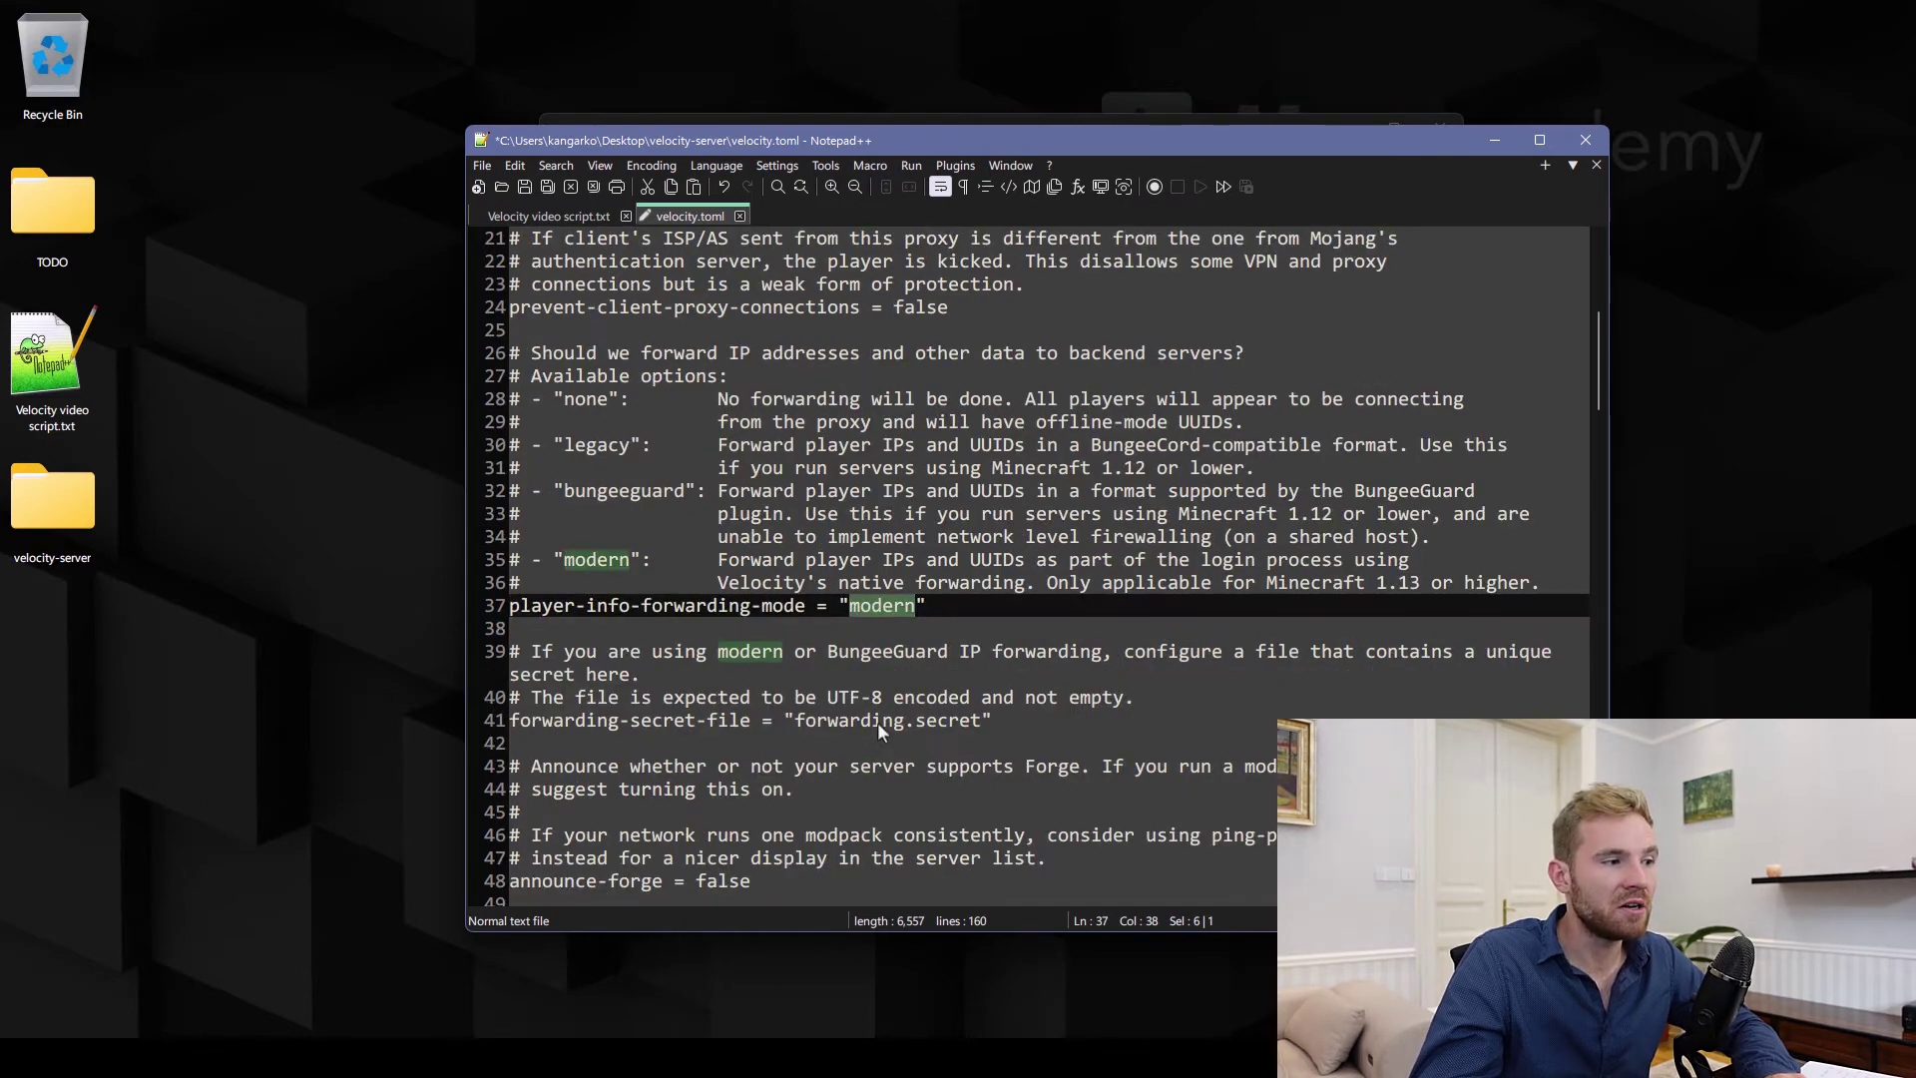
left_click_drag(575, 488, 981, 491)
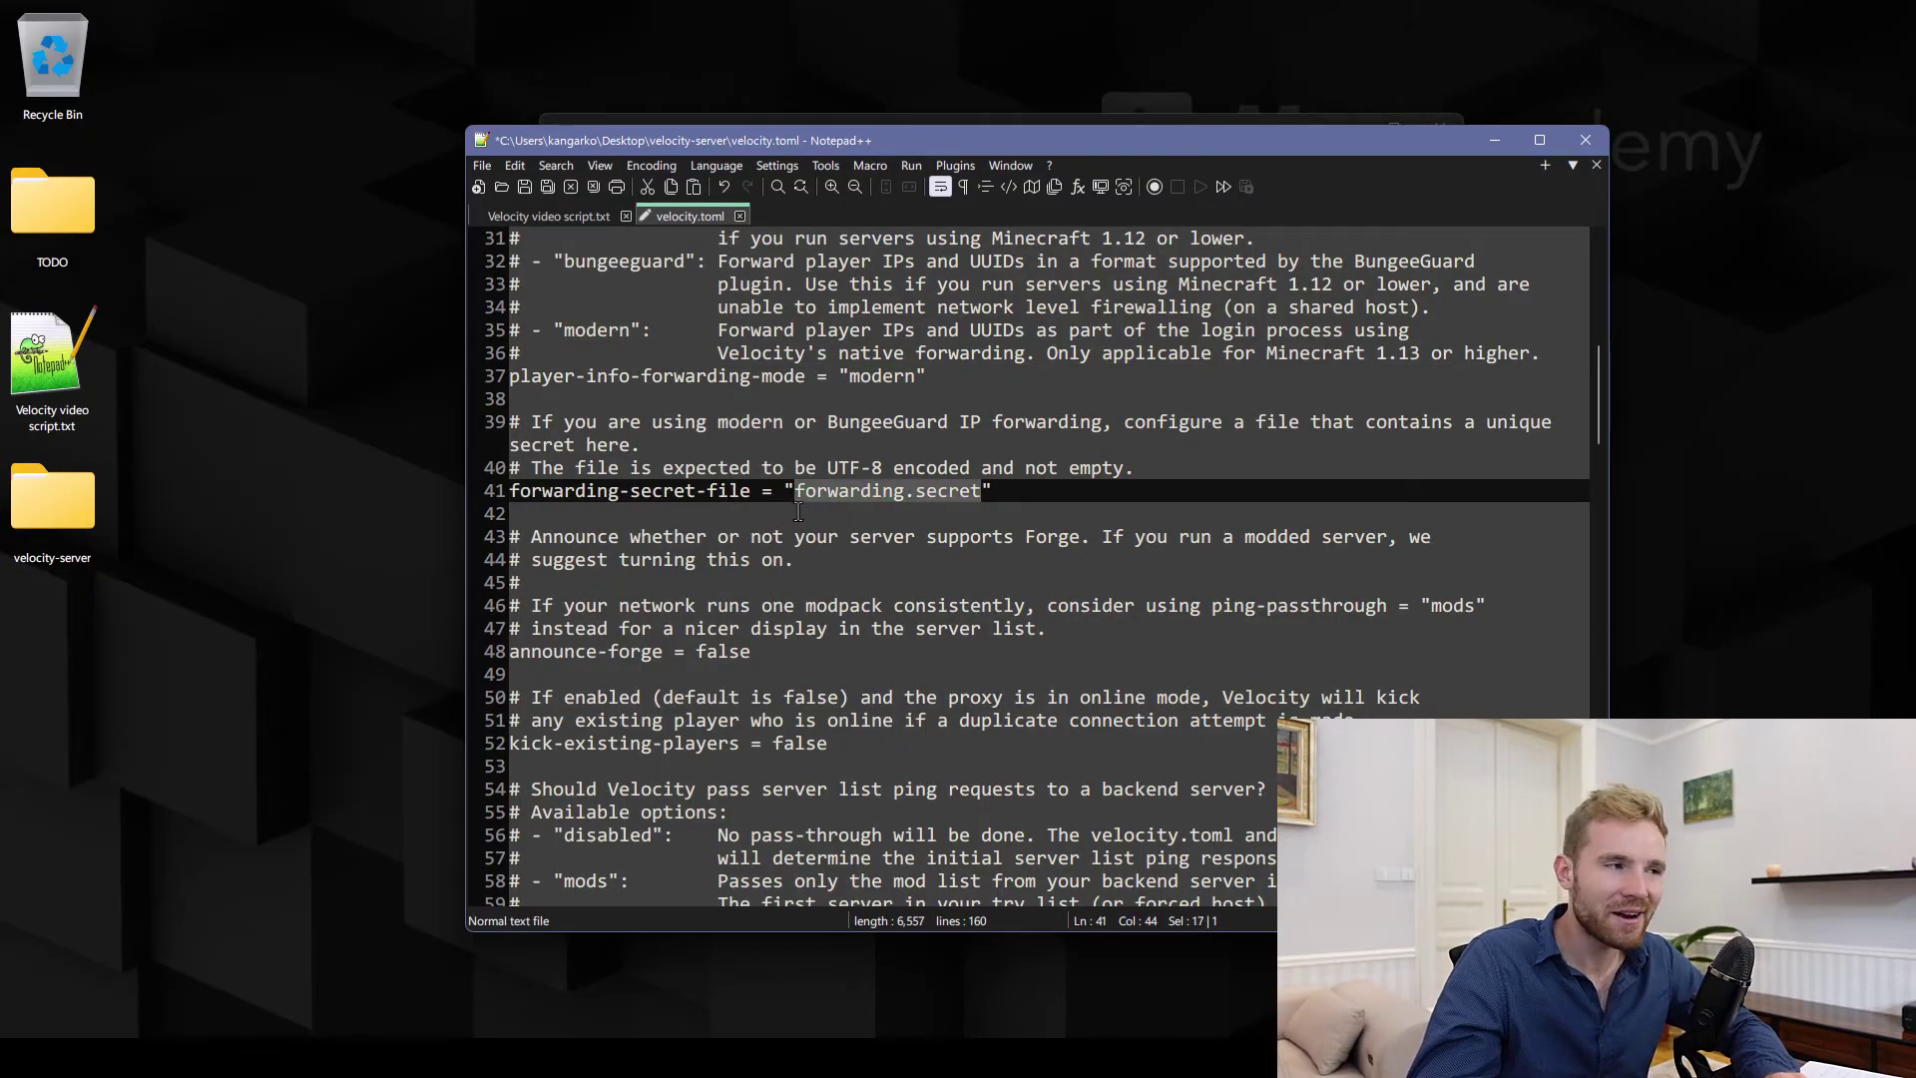
scroll(804, 523, "down", 10)
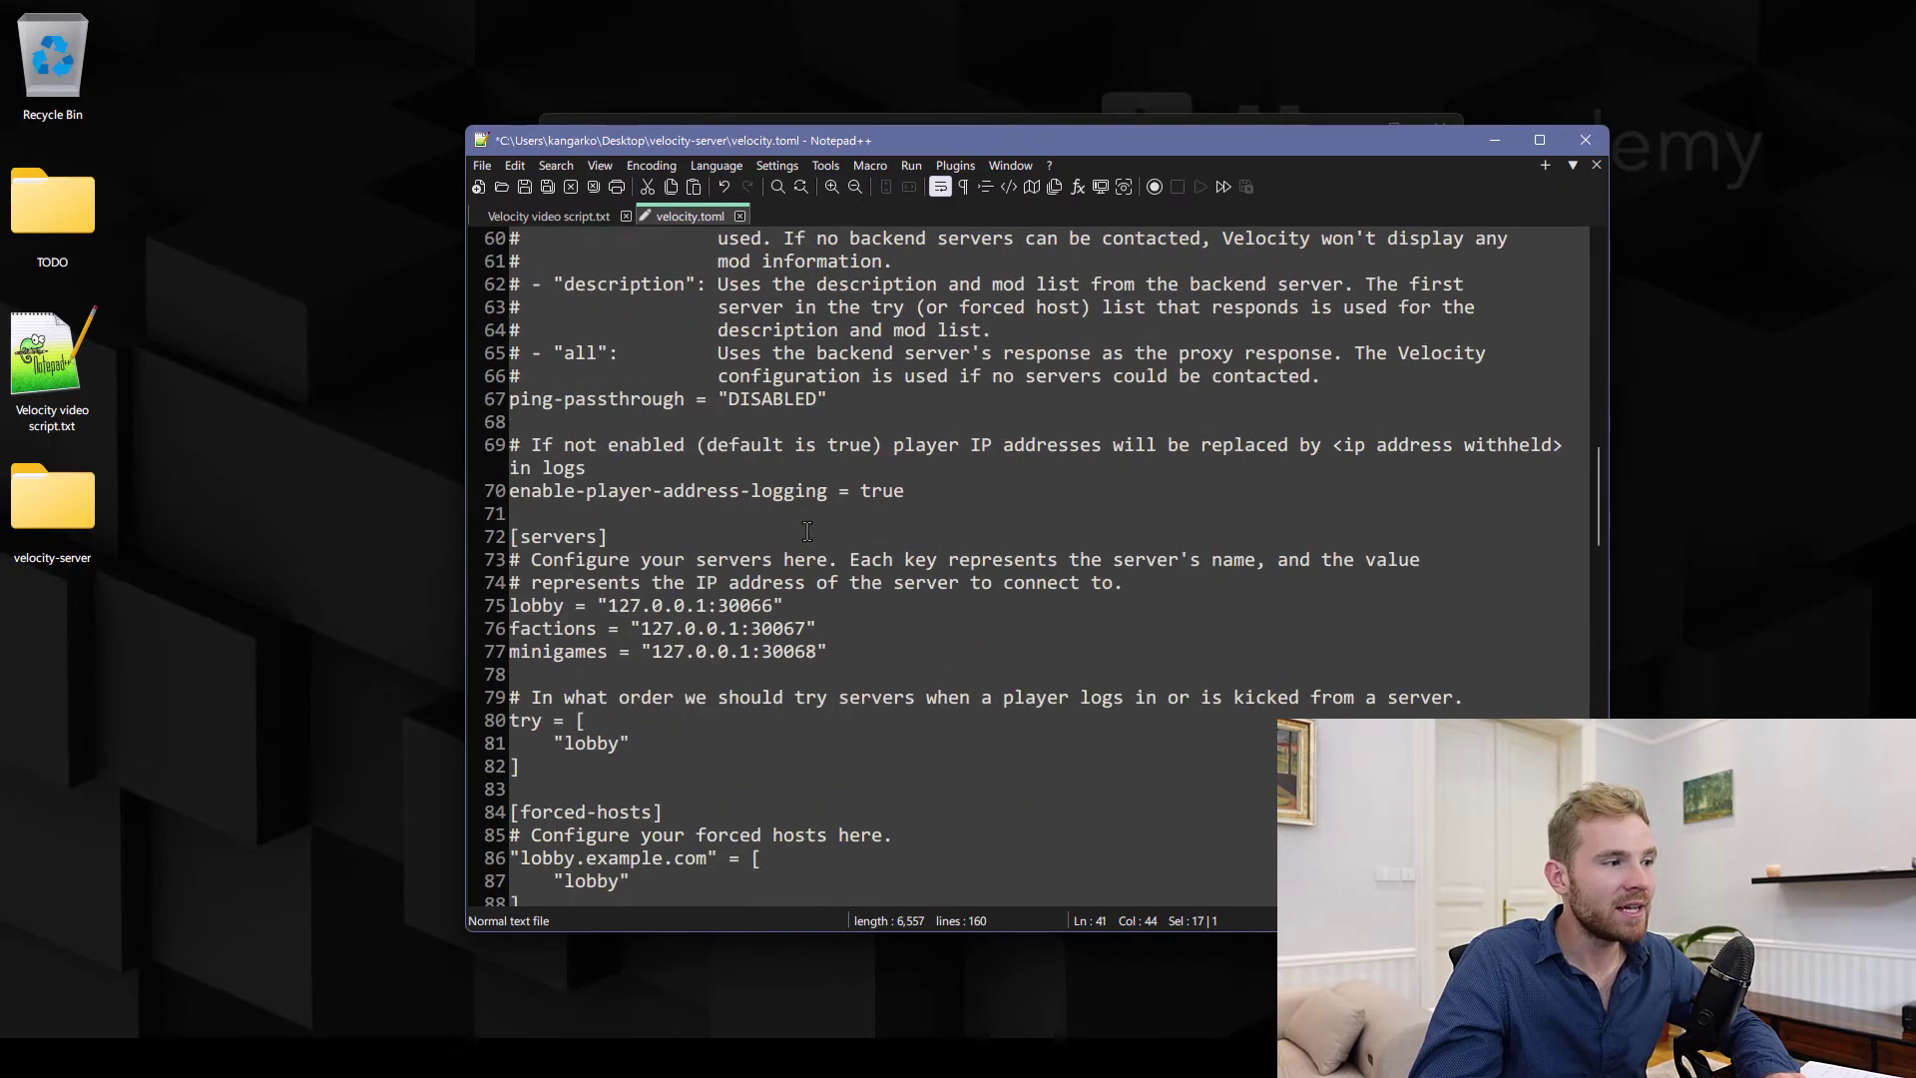
double_click(569, 539)
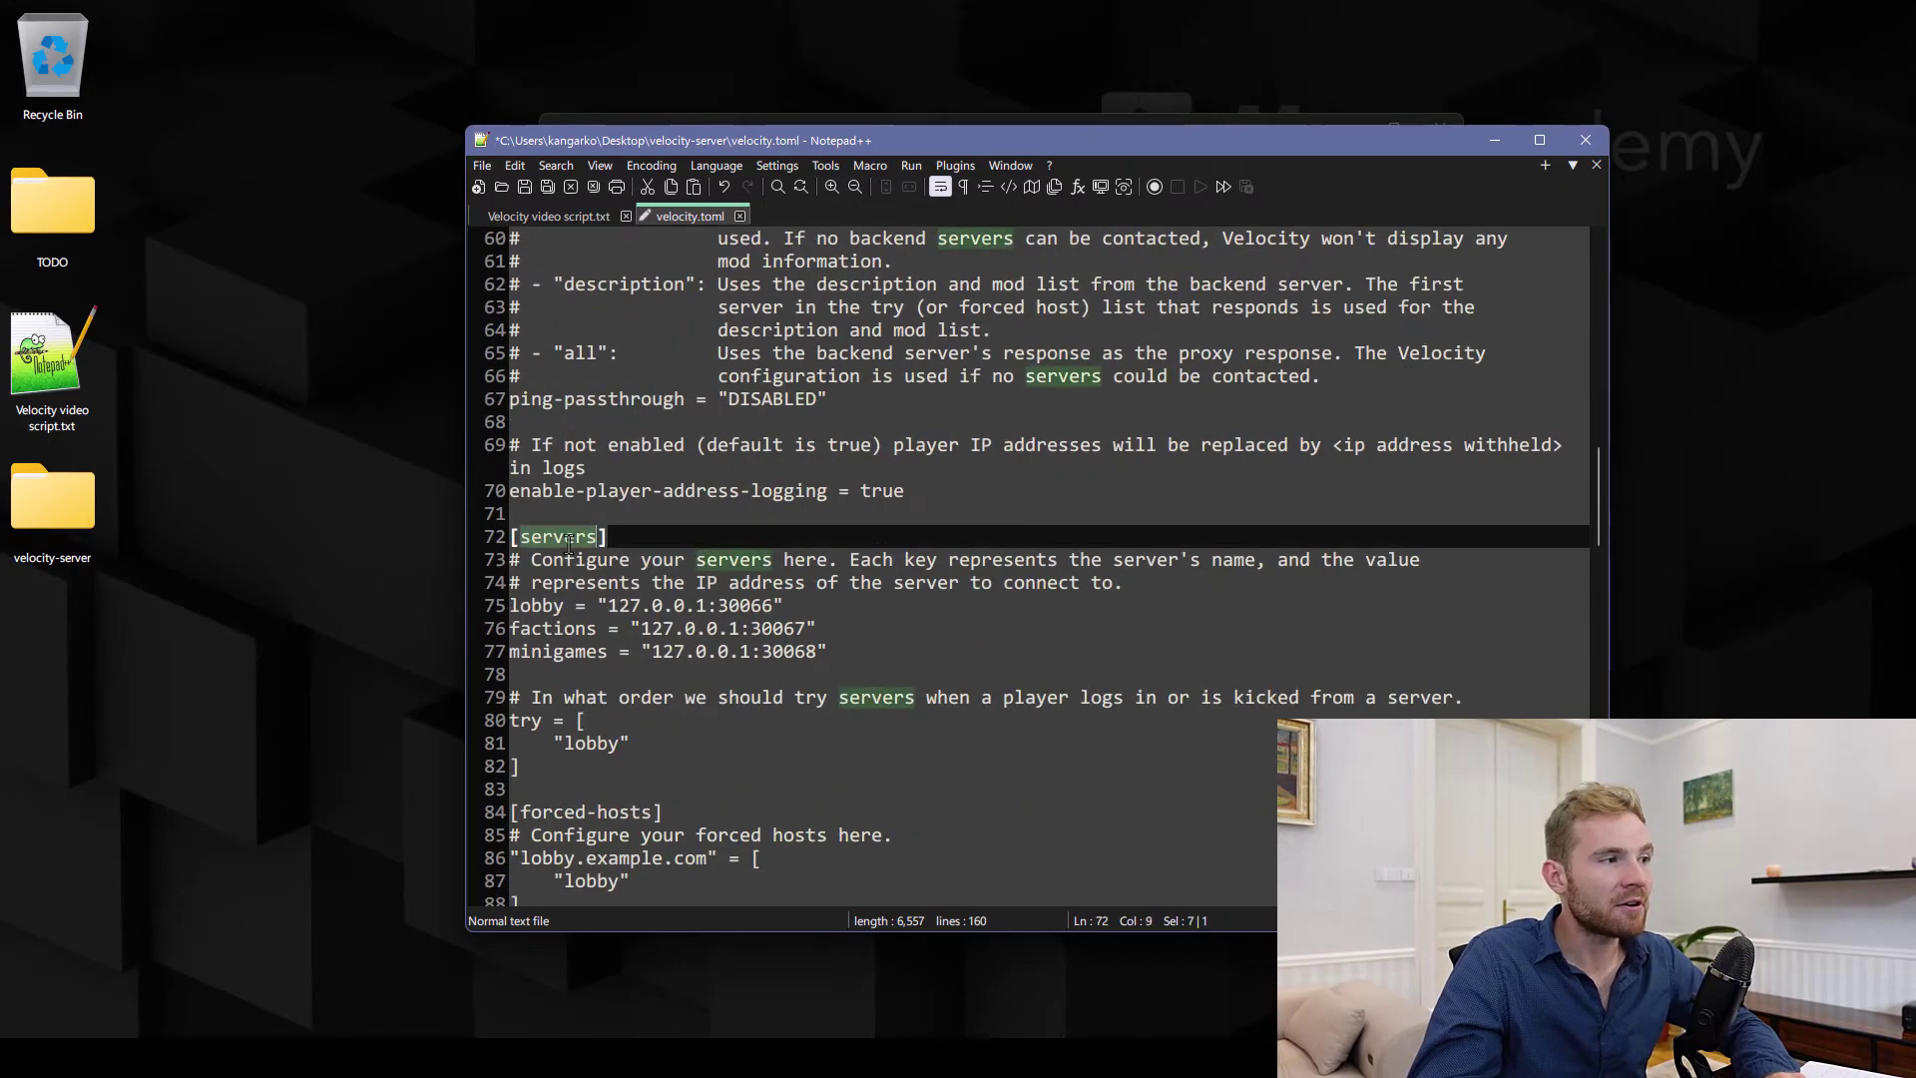
double_click(549, 626)
double_click(536, 605)
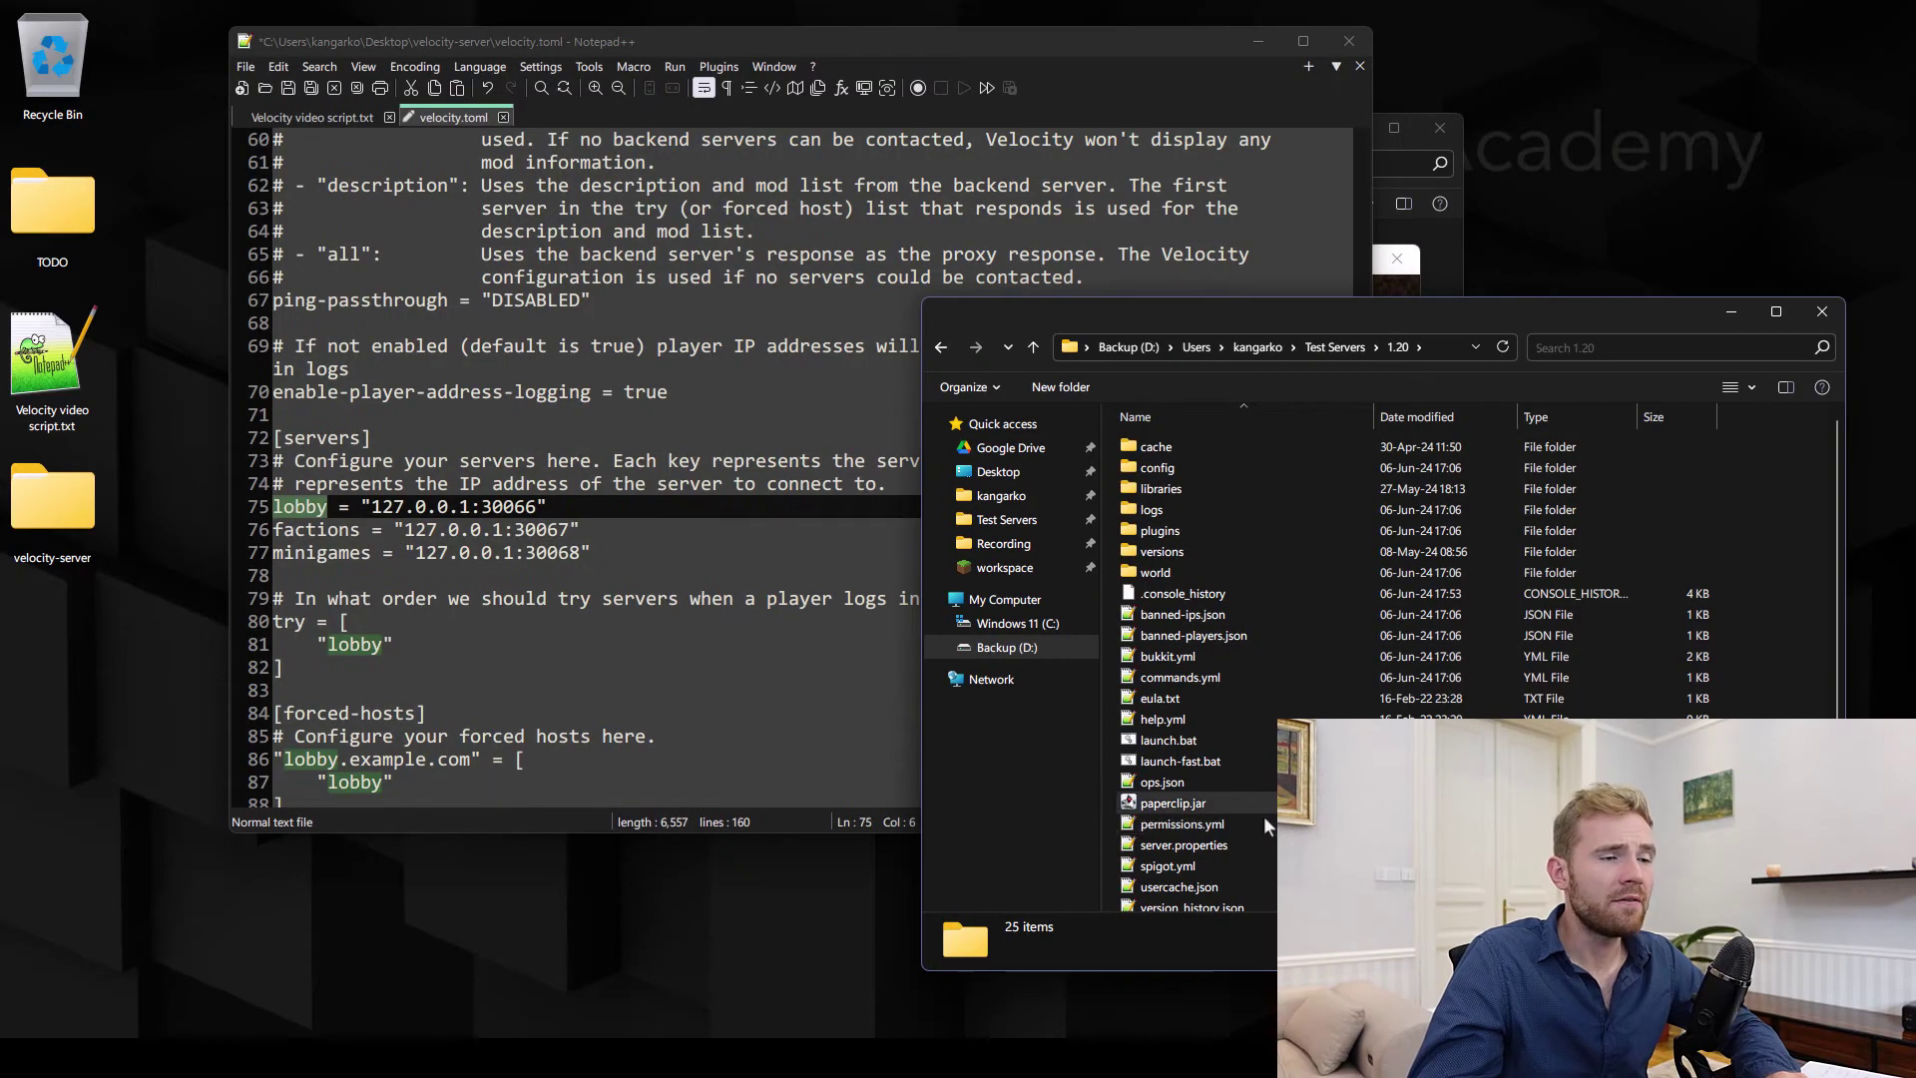
Open the 1.20 server's server.properties and copy its server-port value 25565
double_click(1181, 845)
left_click_drag(698, 40, 748, 69)
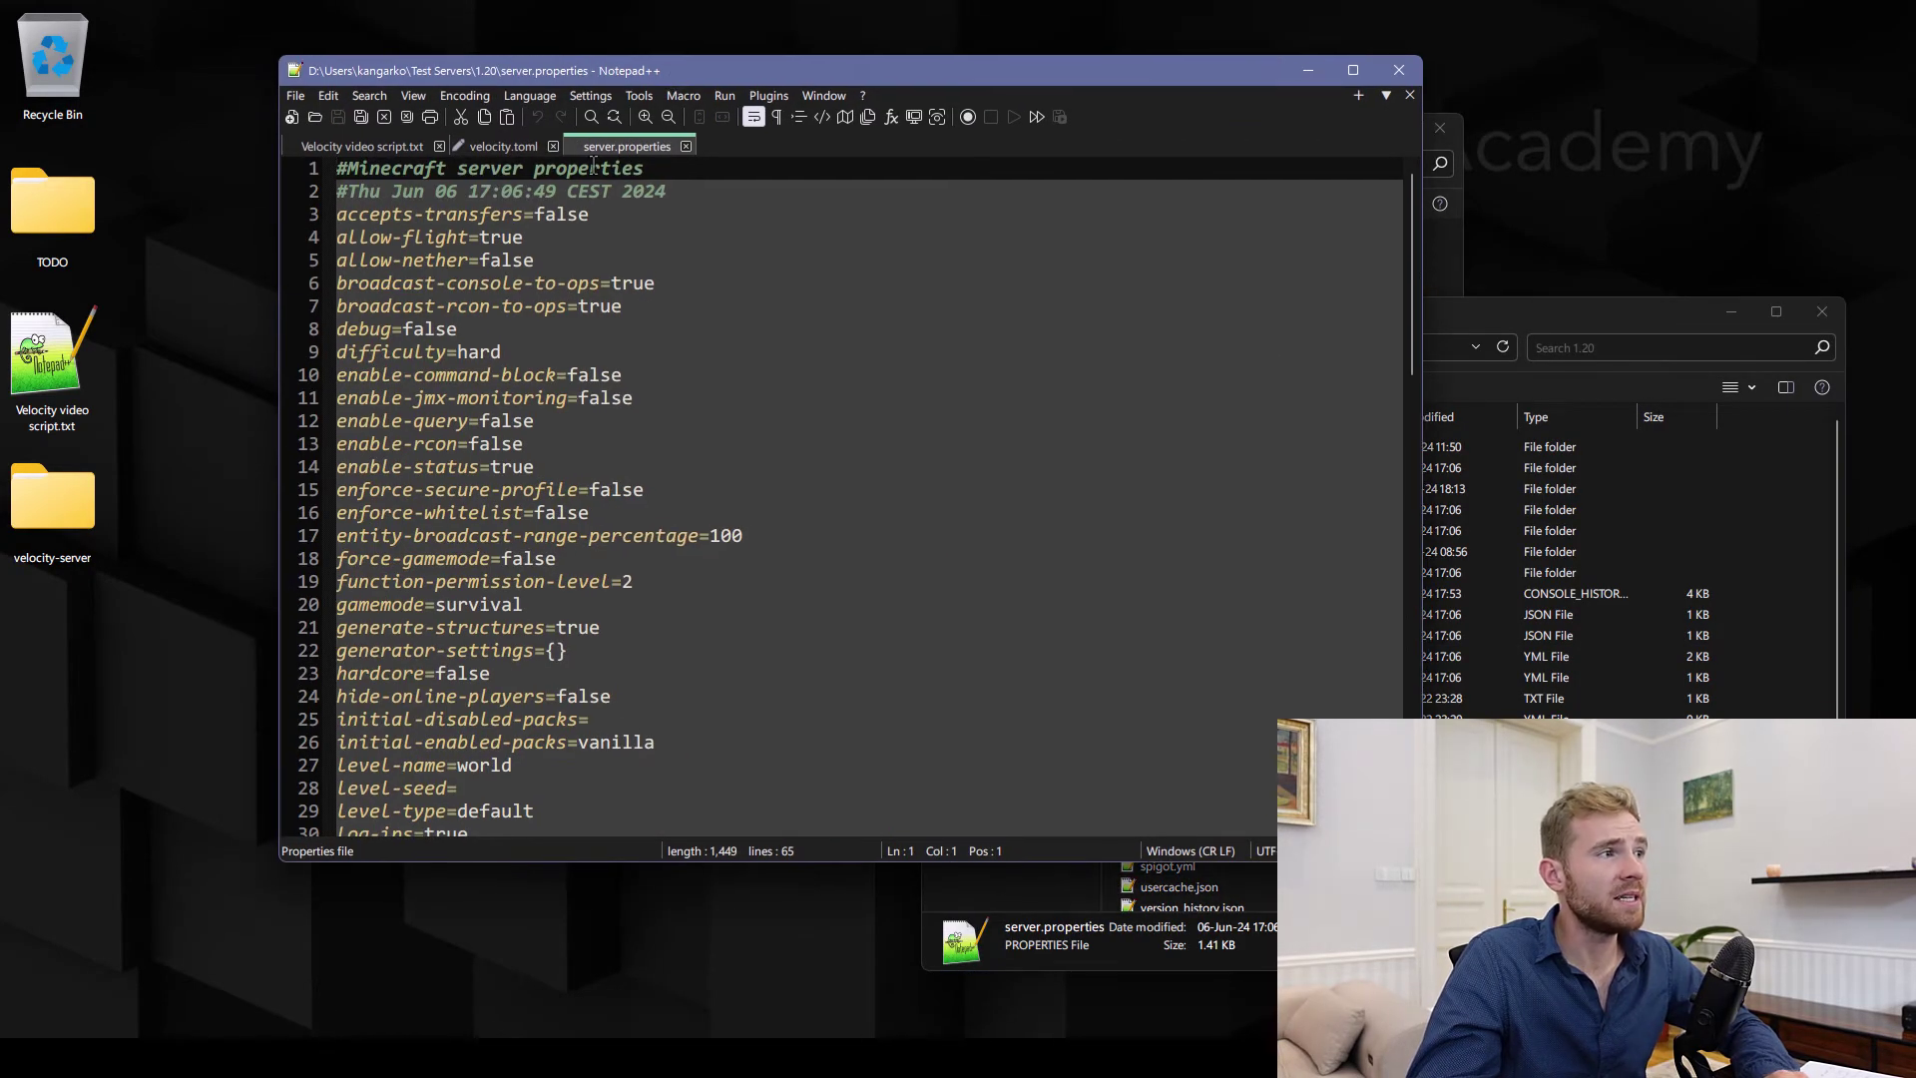
scroll(596, 440, "down", 13)
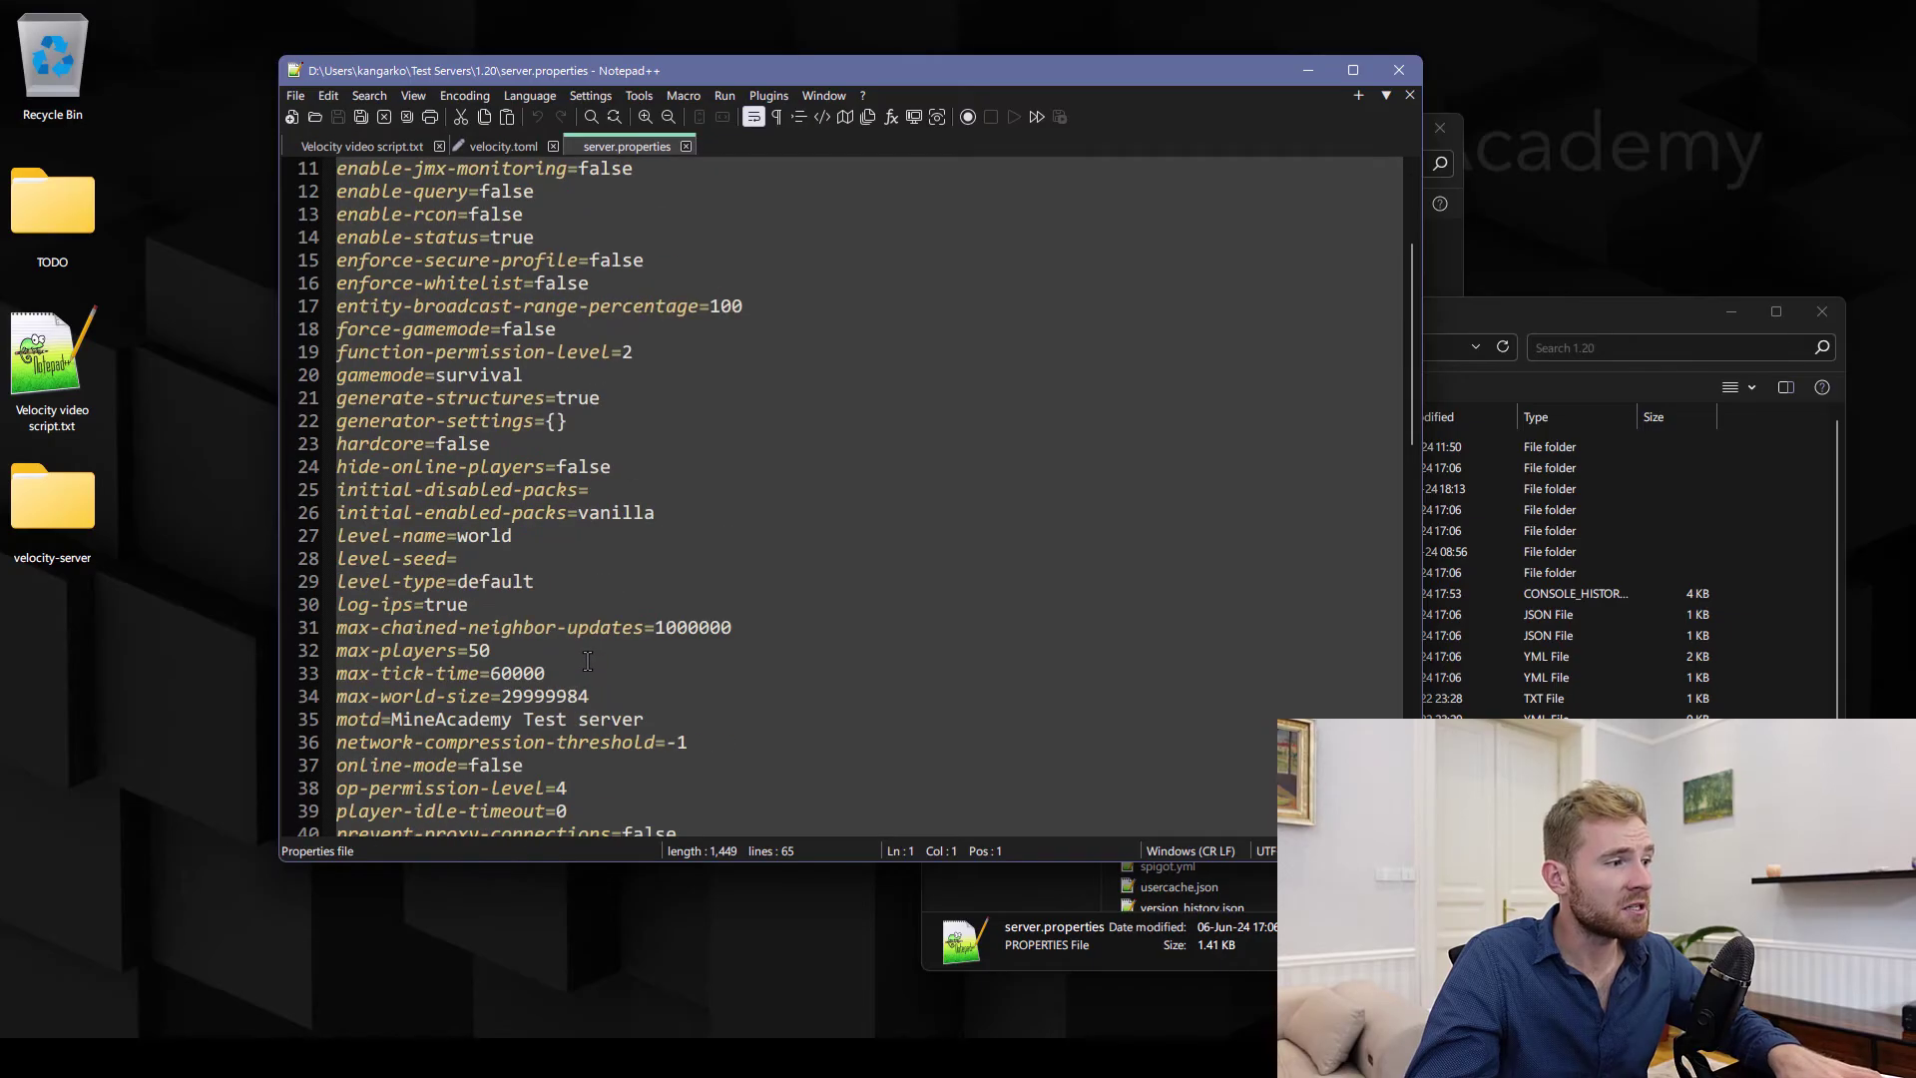
left_click_drag(337, 466, 454, 469)
key("ctrl+f")
key("Escape")
double_click(495, 466)
key("ctrl+c")
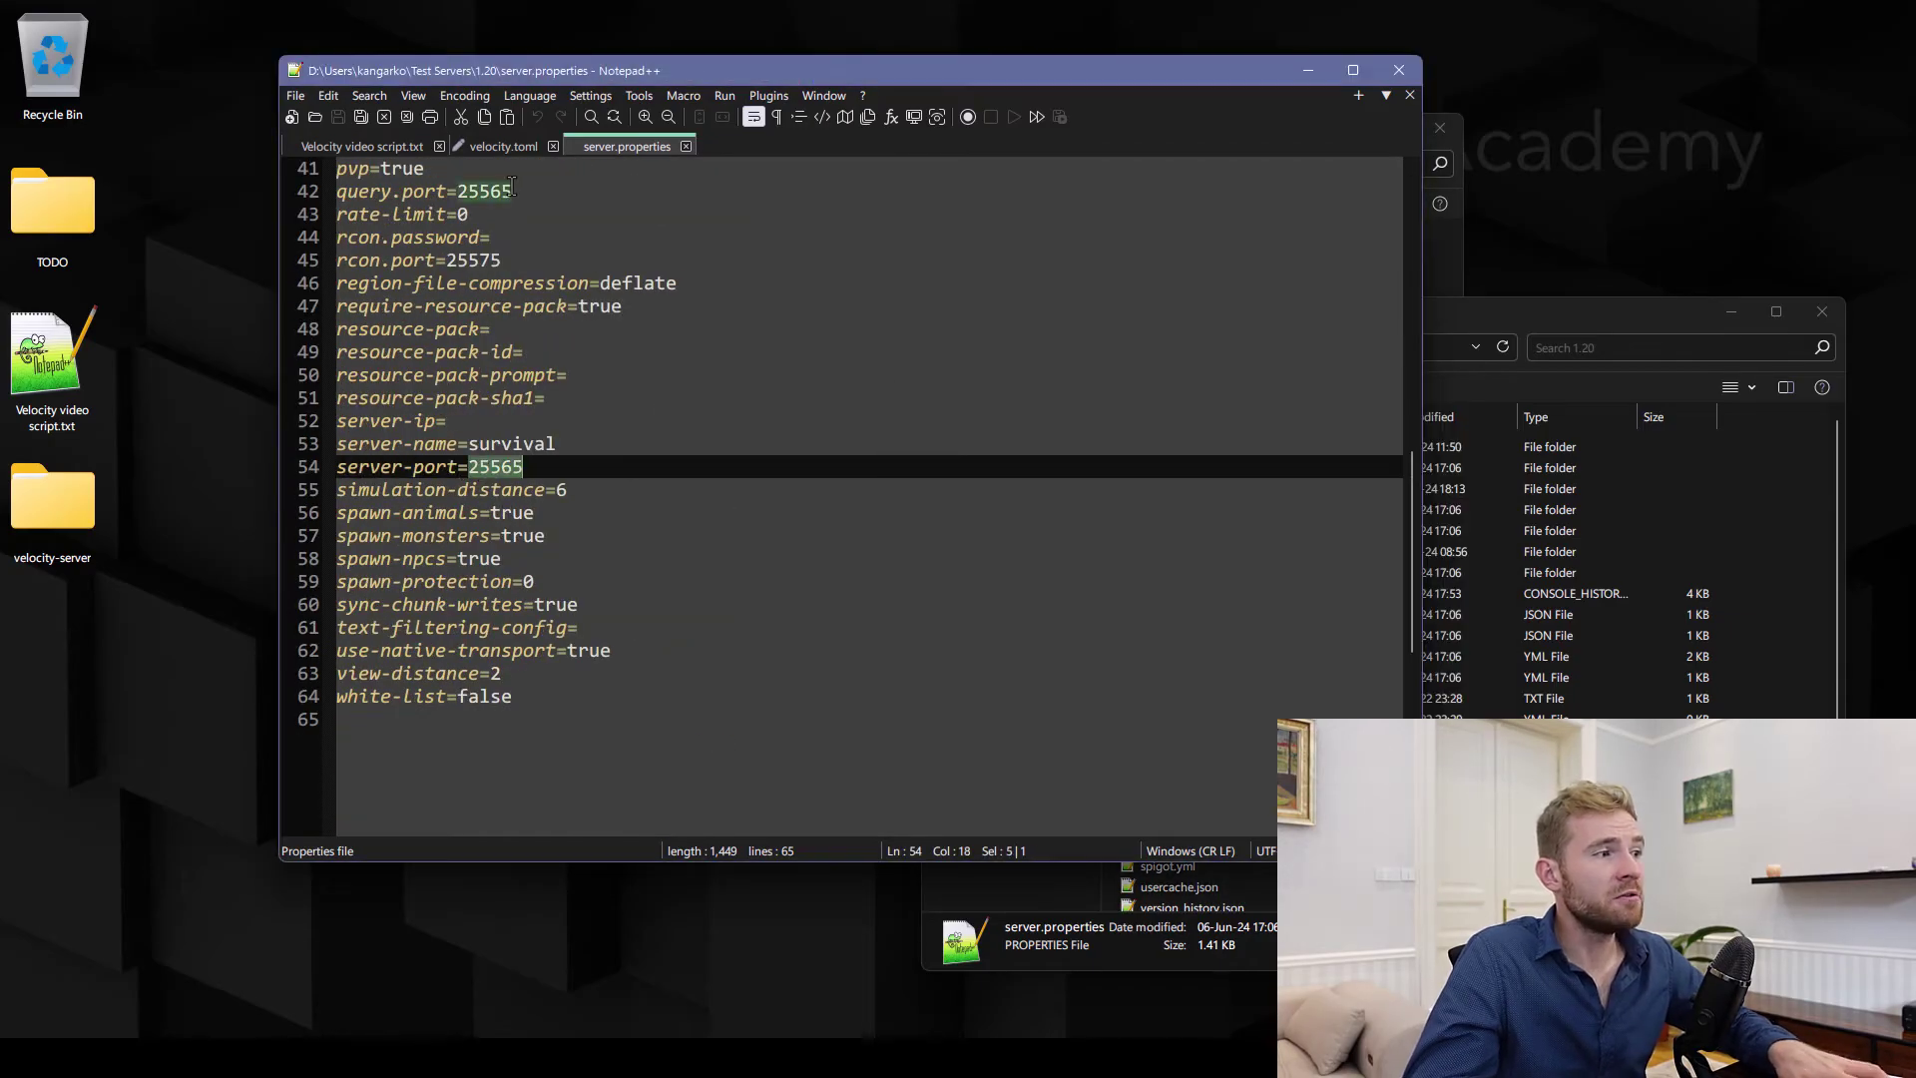
Rename the lobby entry to survival and change its port to 25565
left_click(499, 146)
double_click(374, 535)
type("survival = \"127.0.0.1:30066")
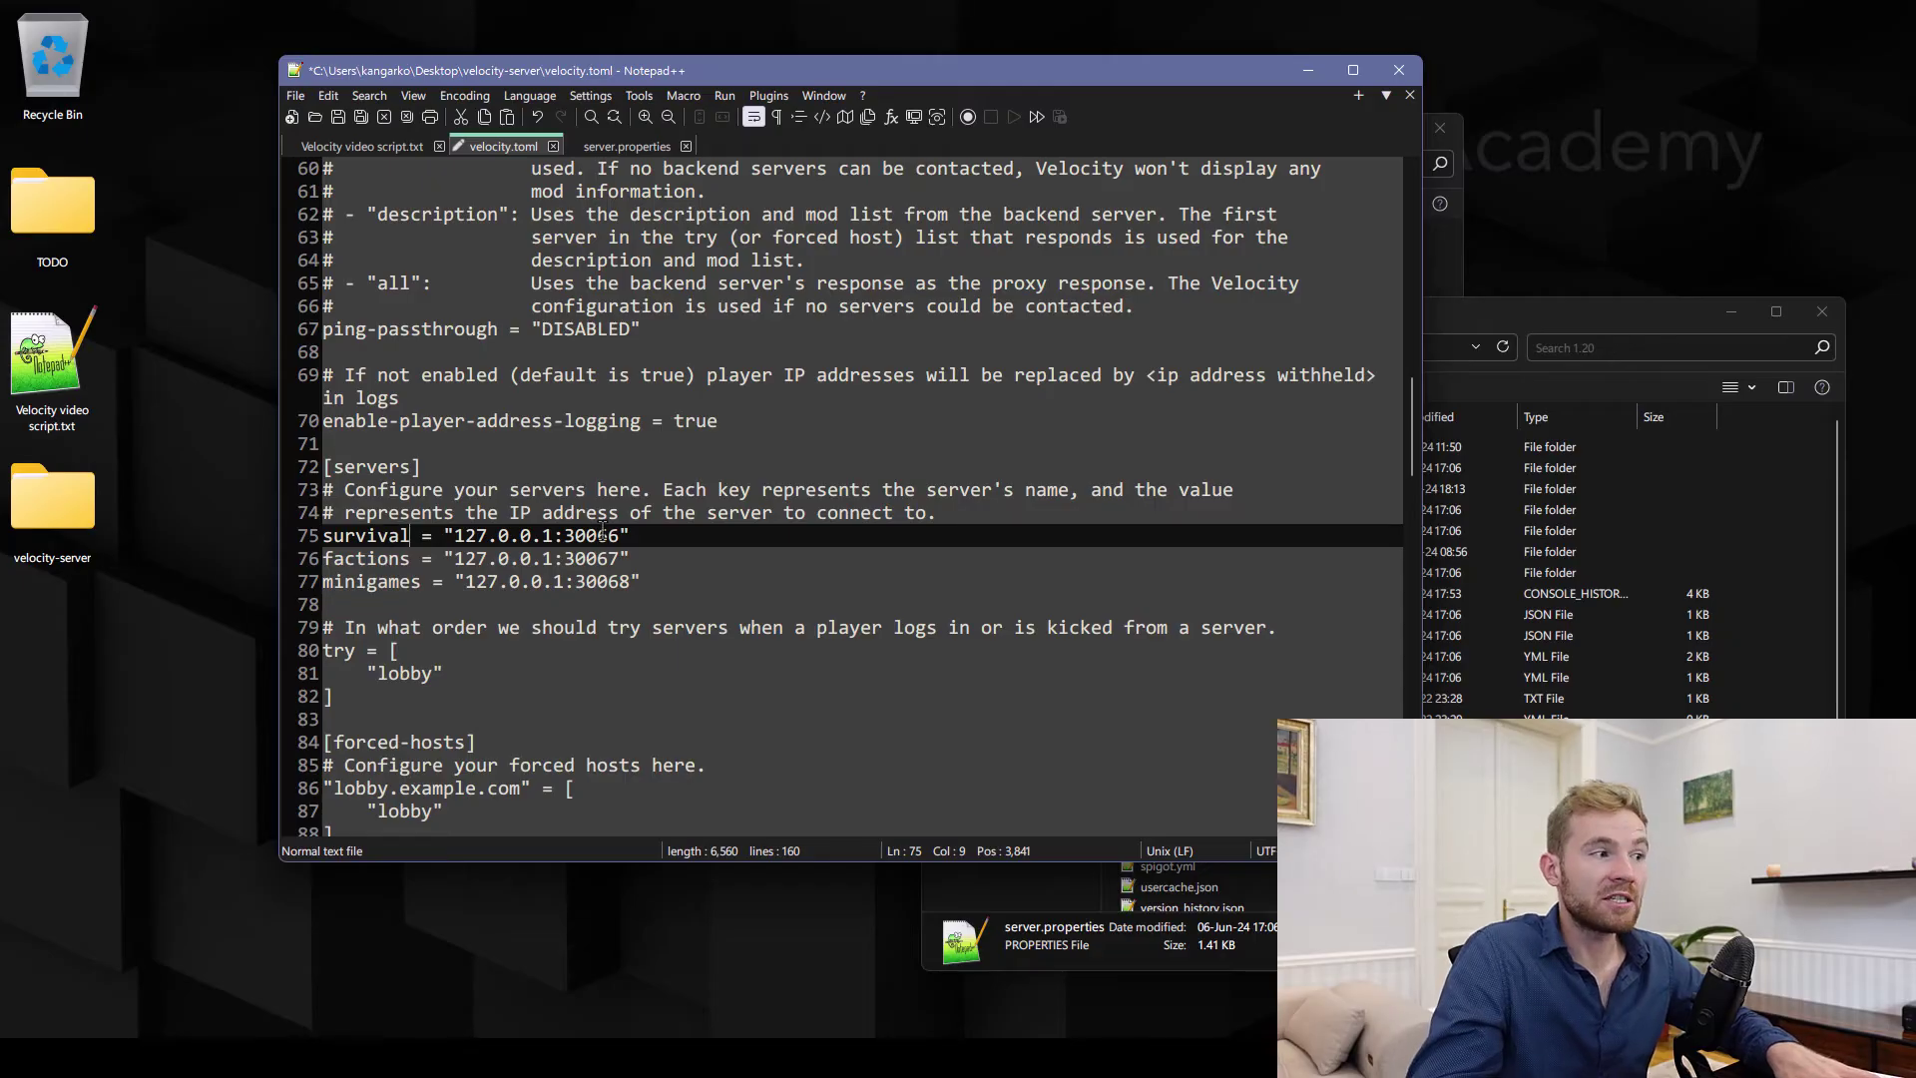
double_click(602, 536)
key("ctrl+v")
left_click_drag(455, 536, 551, 539)
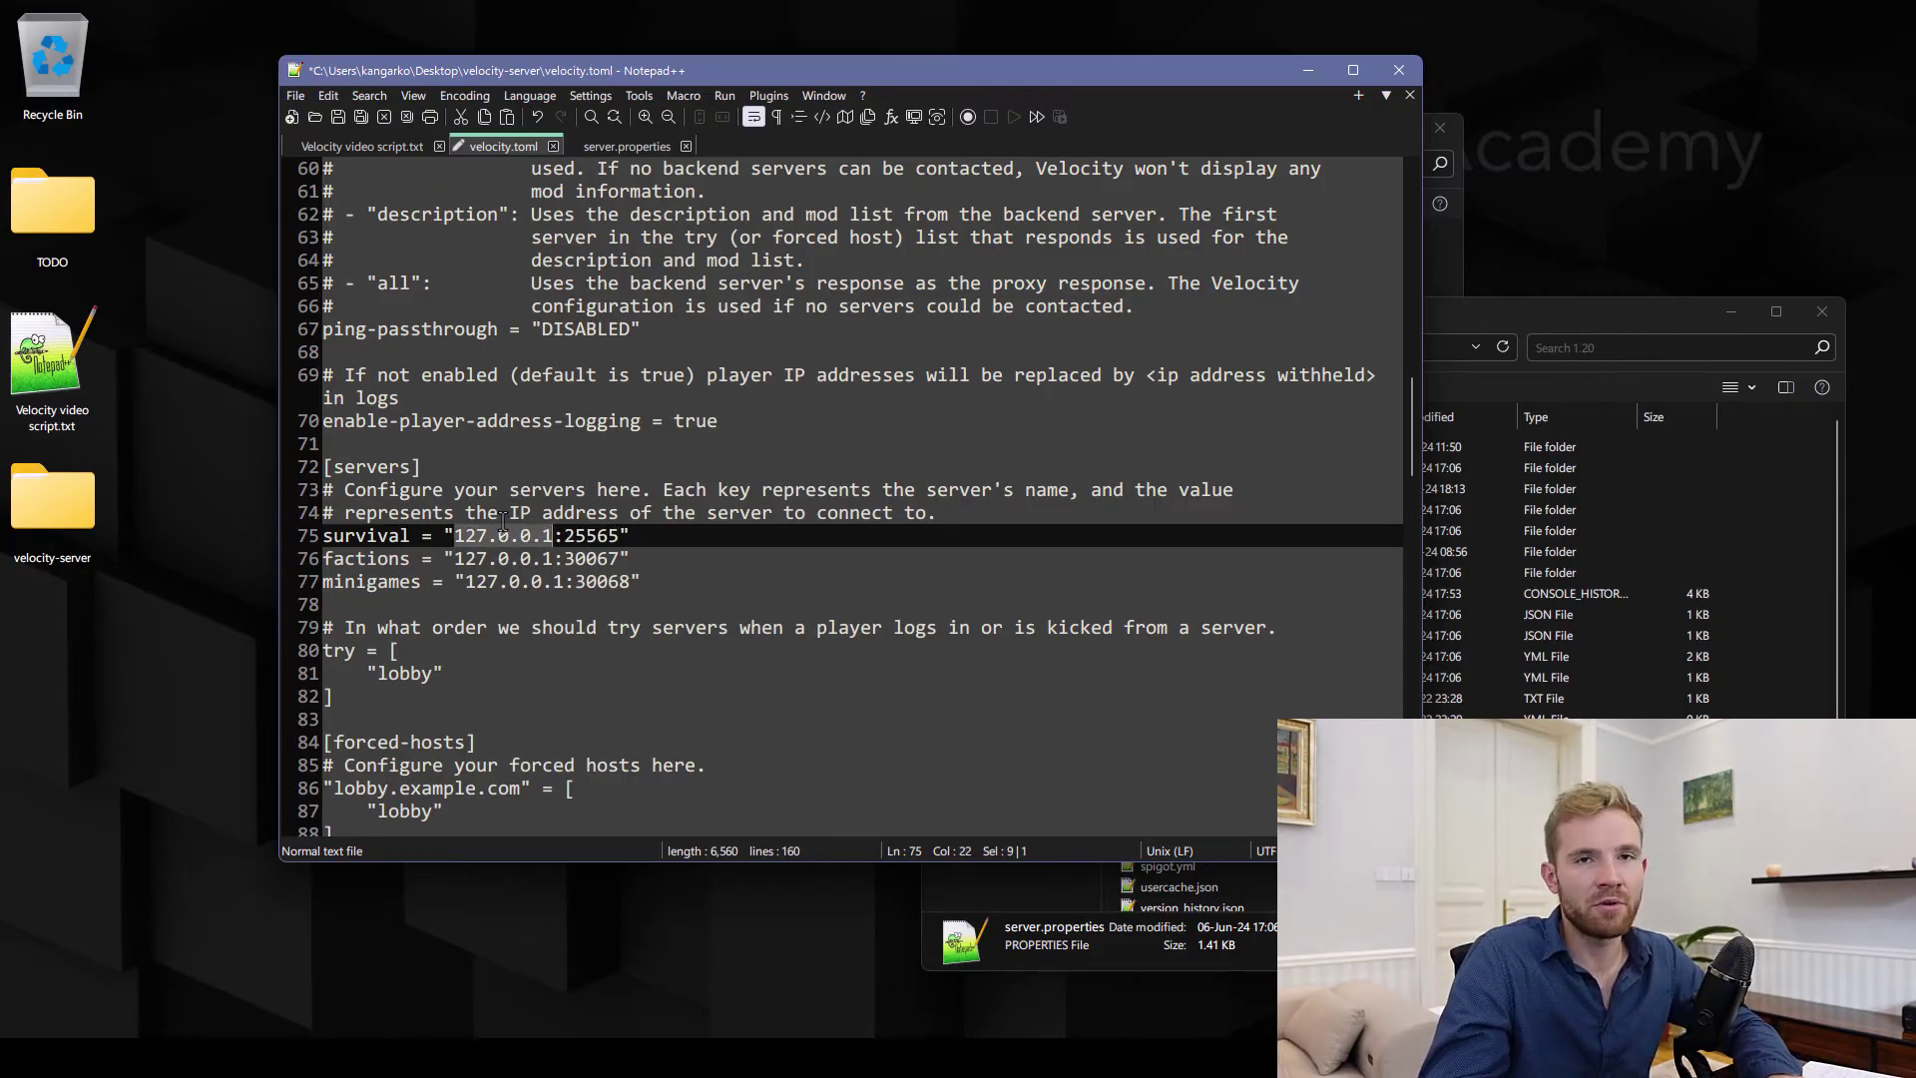
Rename factions to flat on port 12345, delete the minigames line, and save
left_click(1512, 646)
left_click(483, 167)
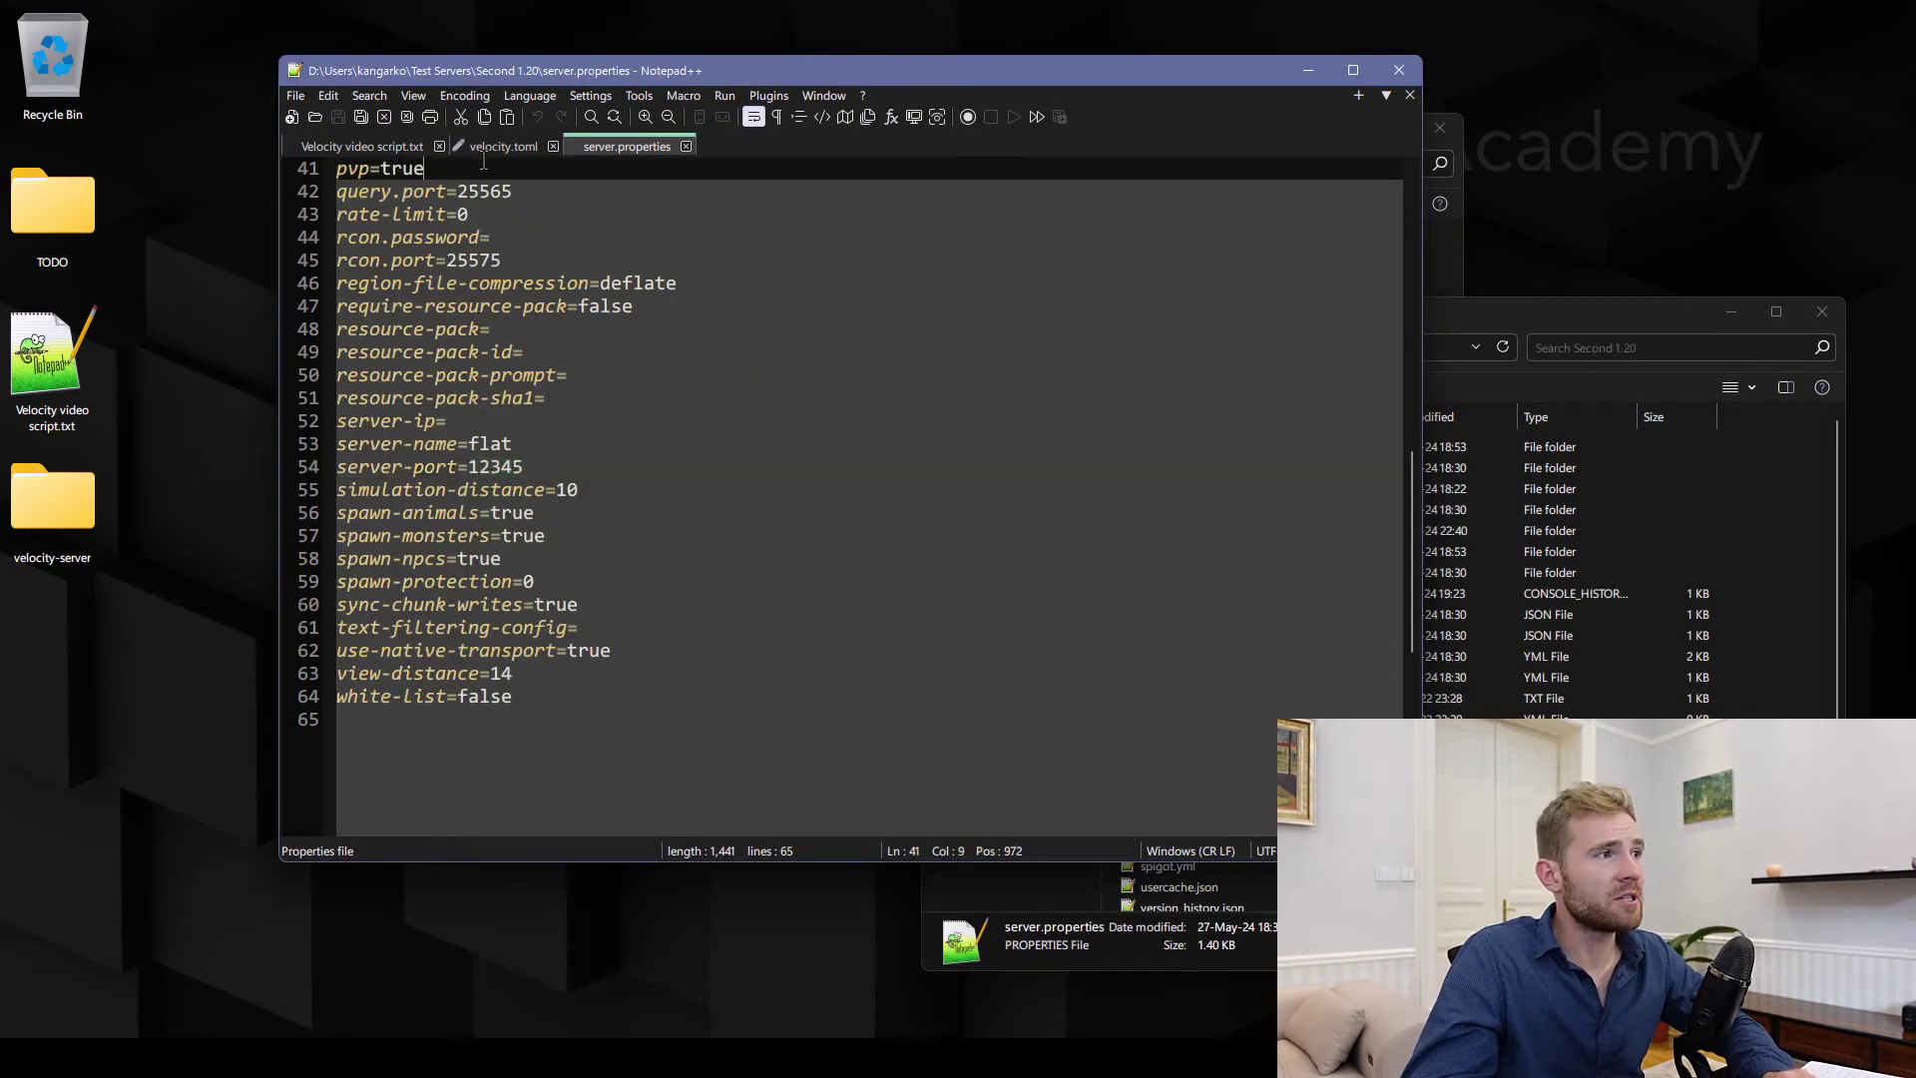
left_click(489, 147)
double_click(340, 559)
type("flat")
key("Right")
key("Right")
key("Right")
key("Right")
key("Right")
key("Right")
key("Right")
key("Right")
key("Right")
key("ctrl+shift+Right")
type("12345")
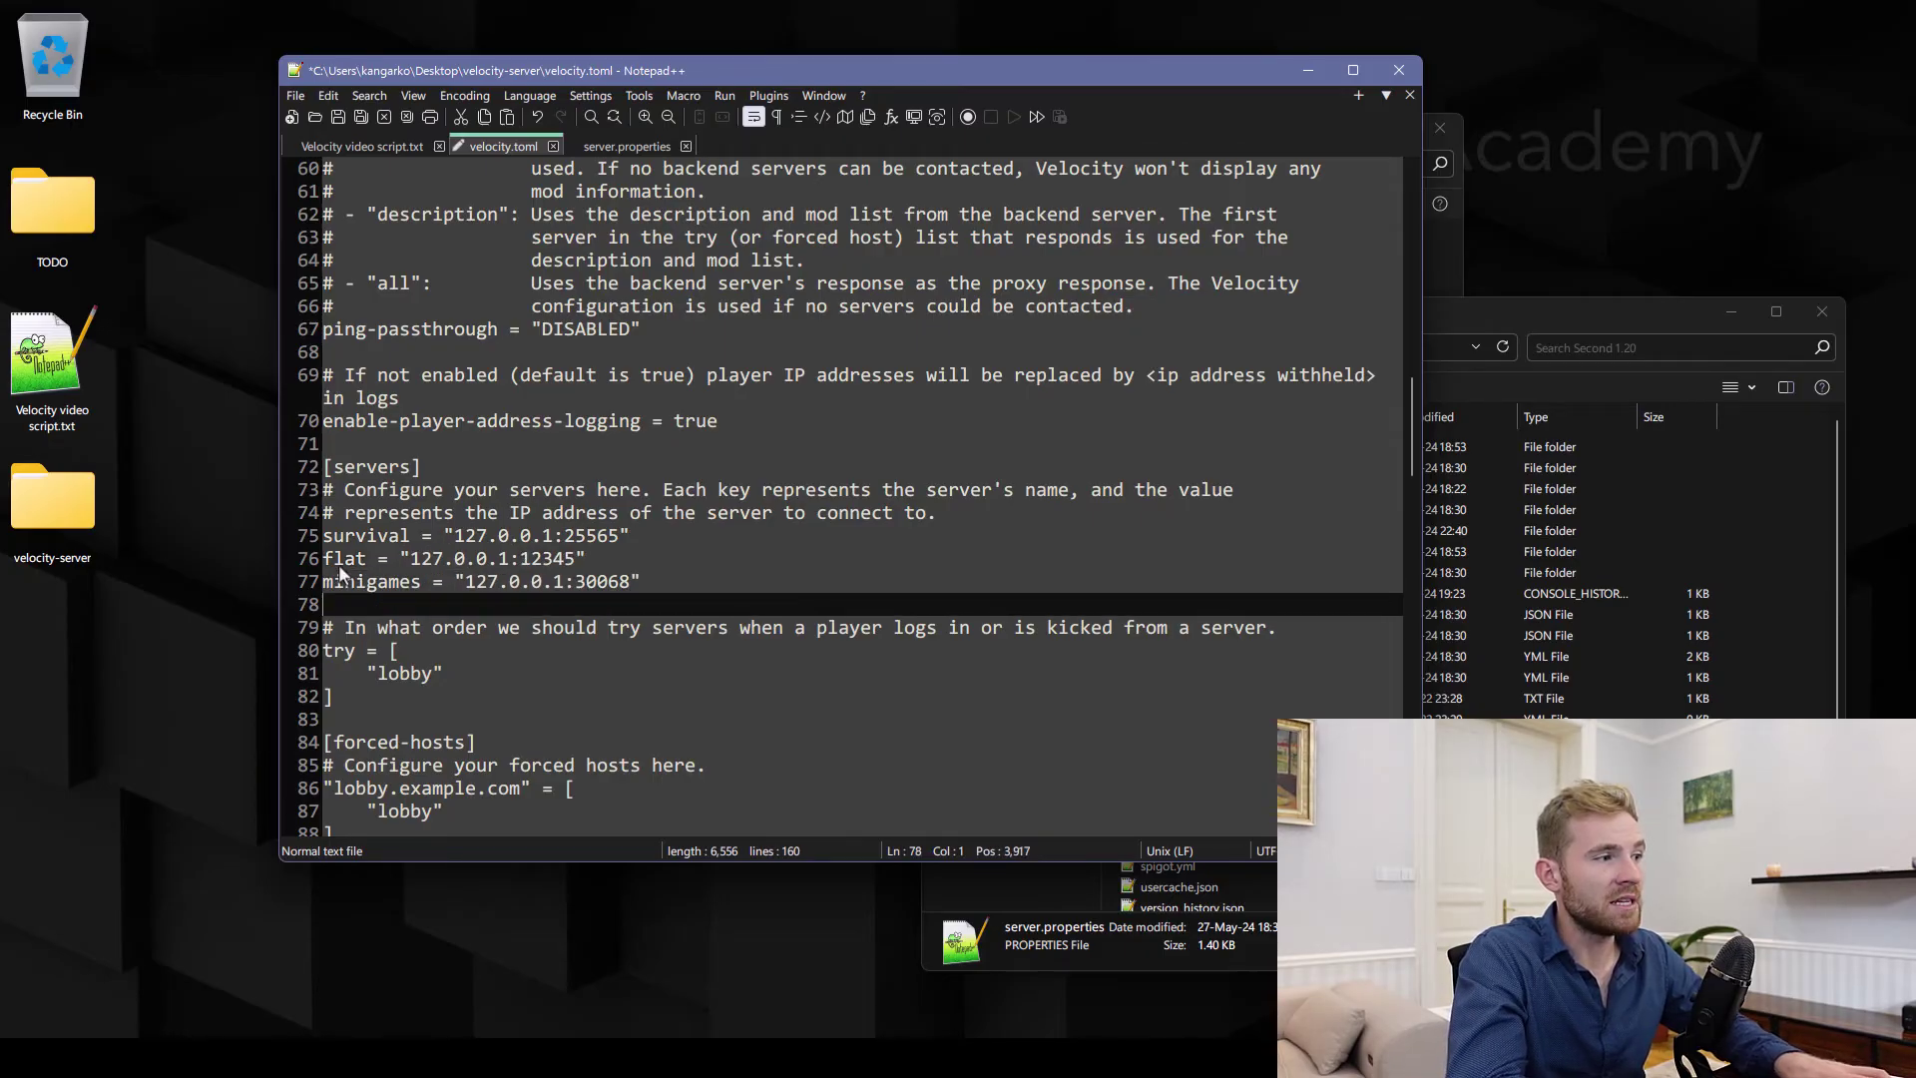
key("Down")
key("ctrl+shift+l")
key("ctrl+s")
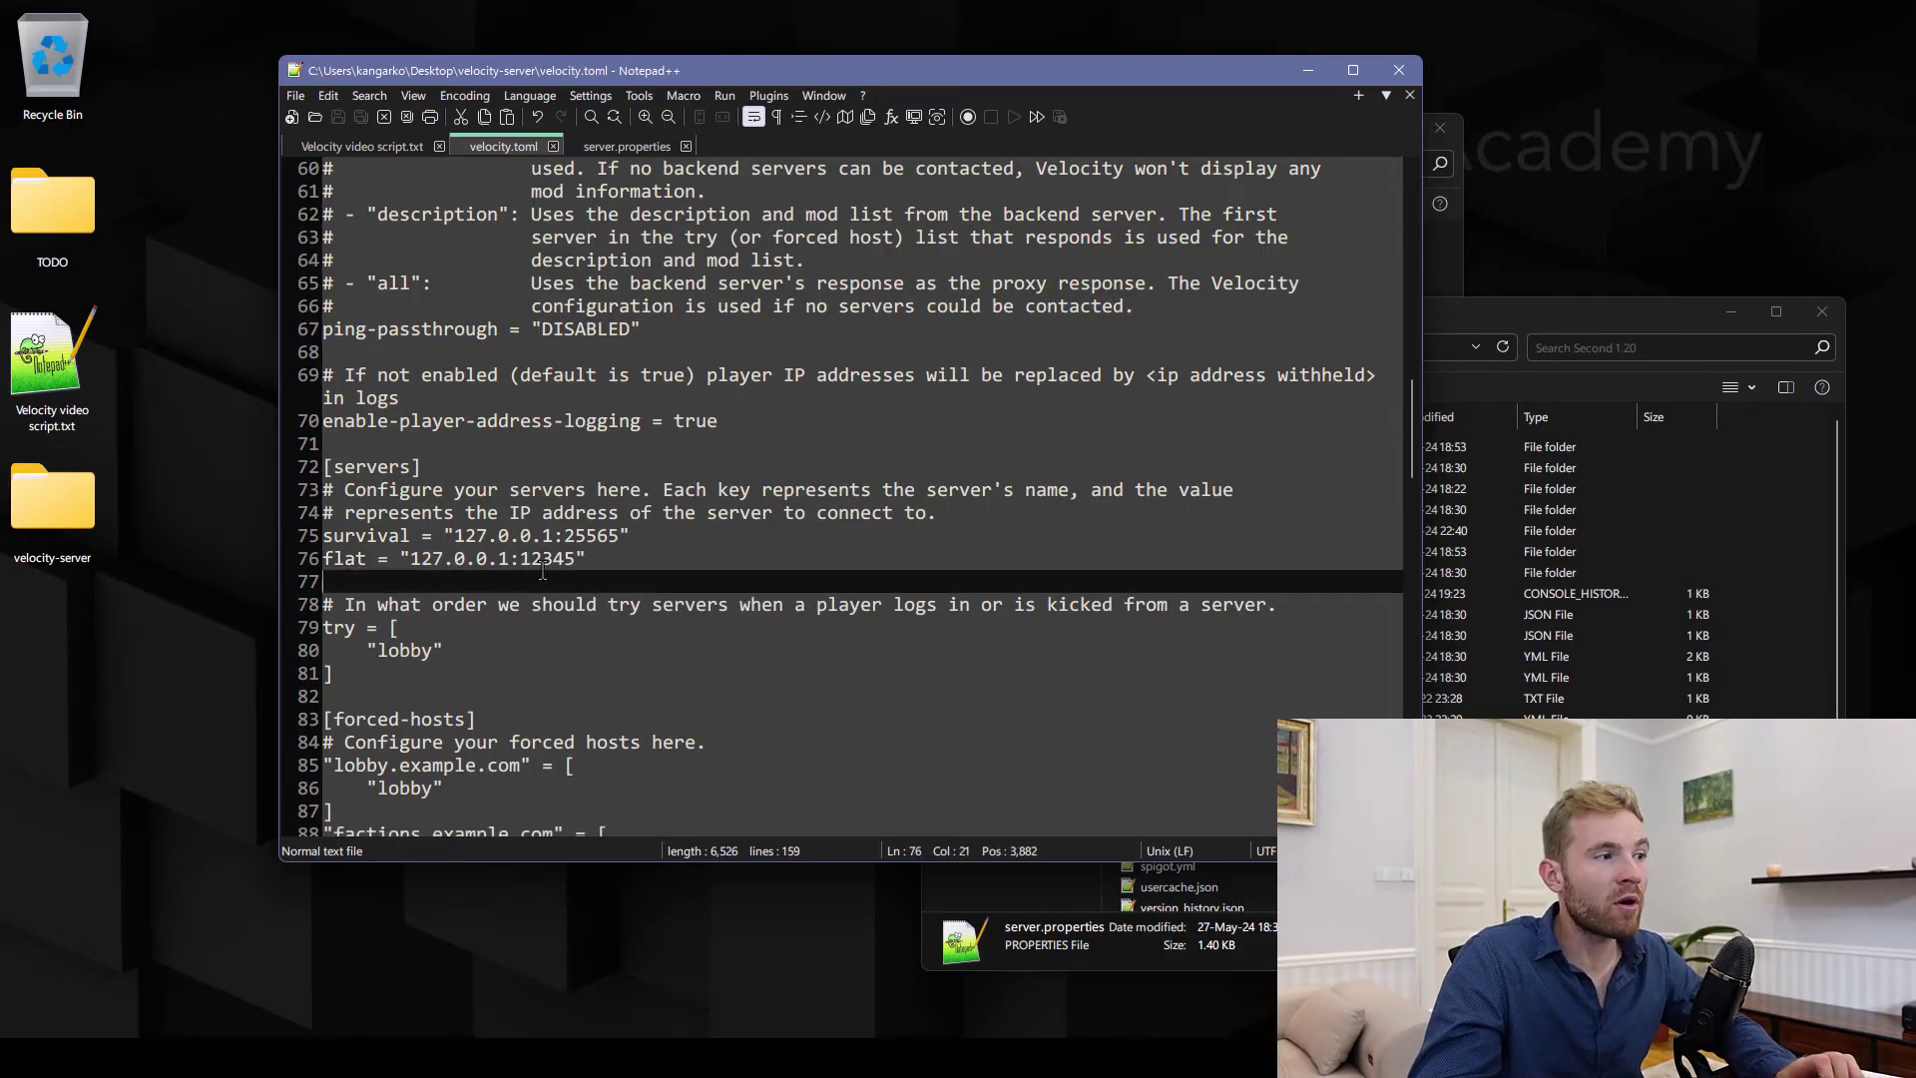
Compare the 25565 and 12345 ports and review the try-order setting
double_click(538, 560)
double_click(588, 543)
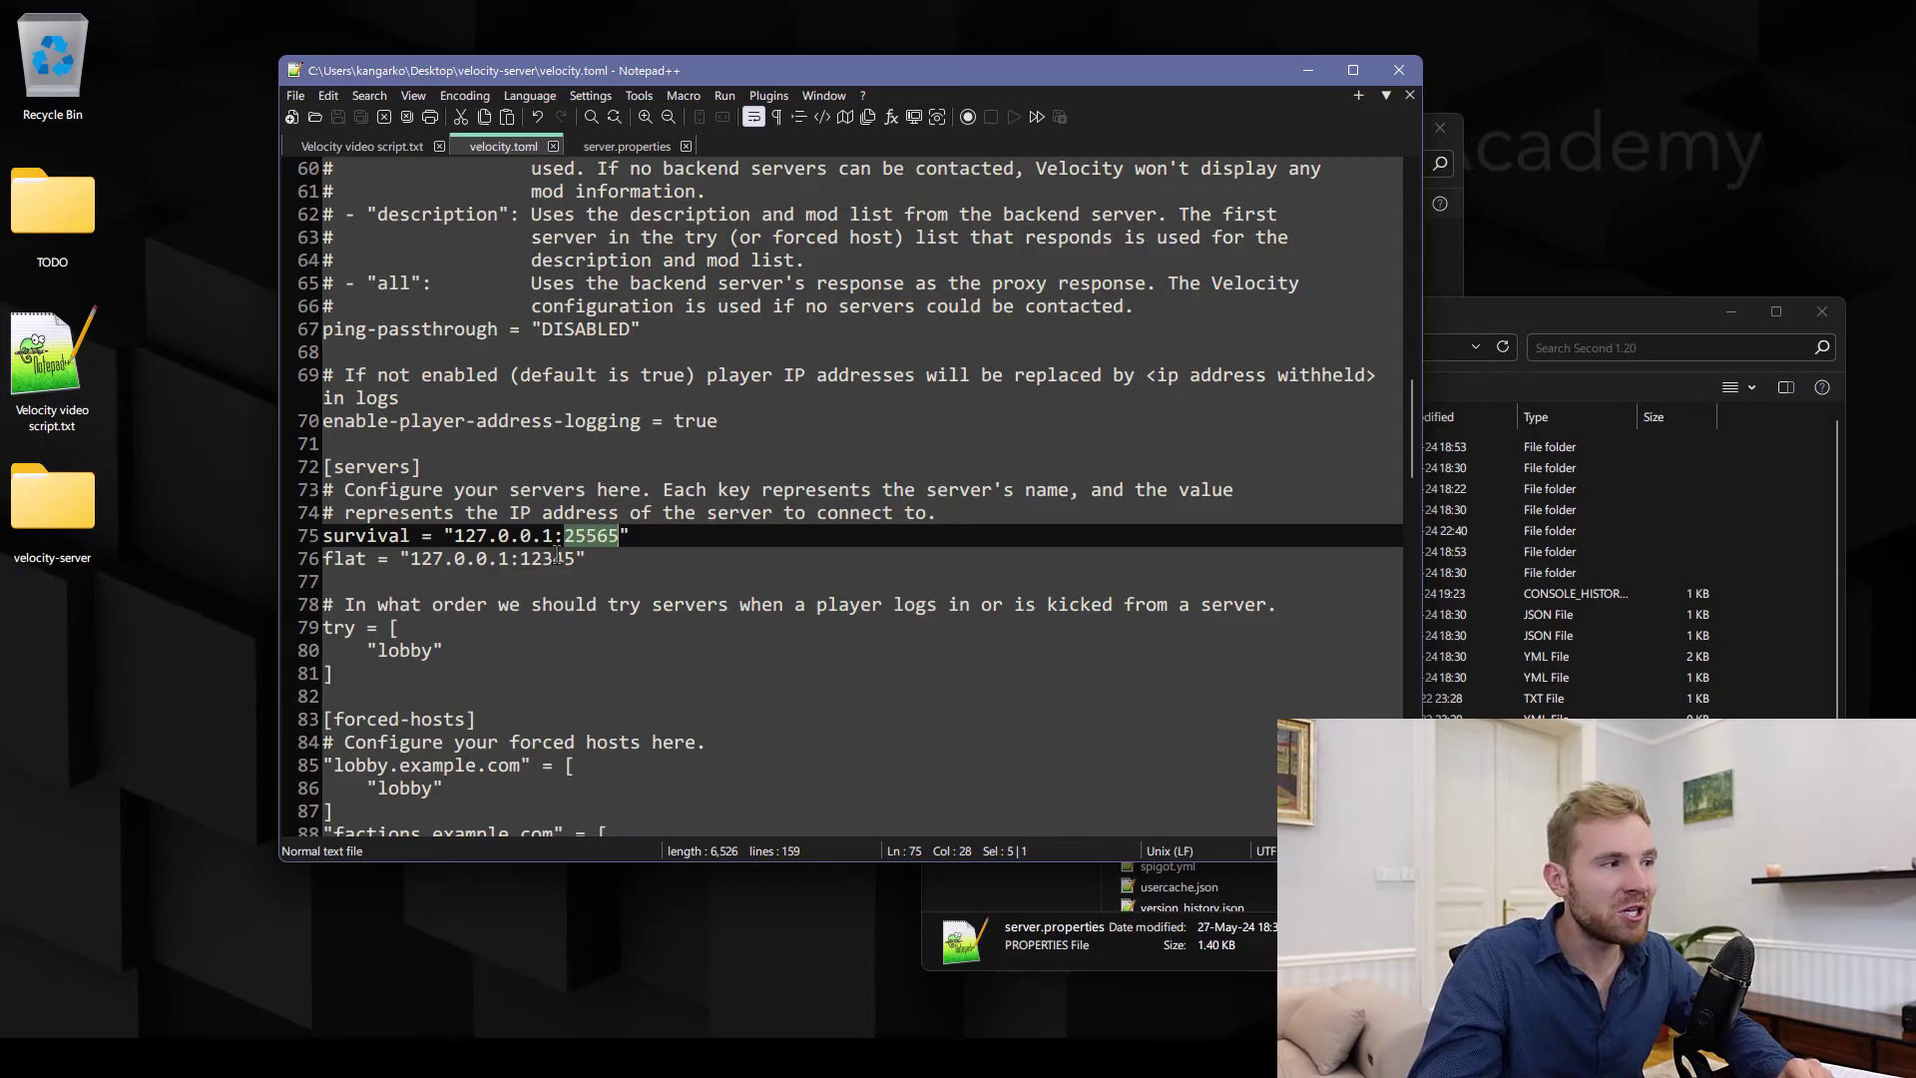
double_click(556, 558)
double_click(589, 536)
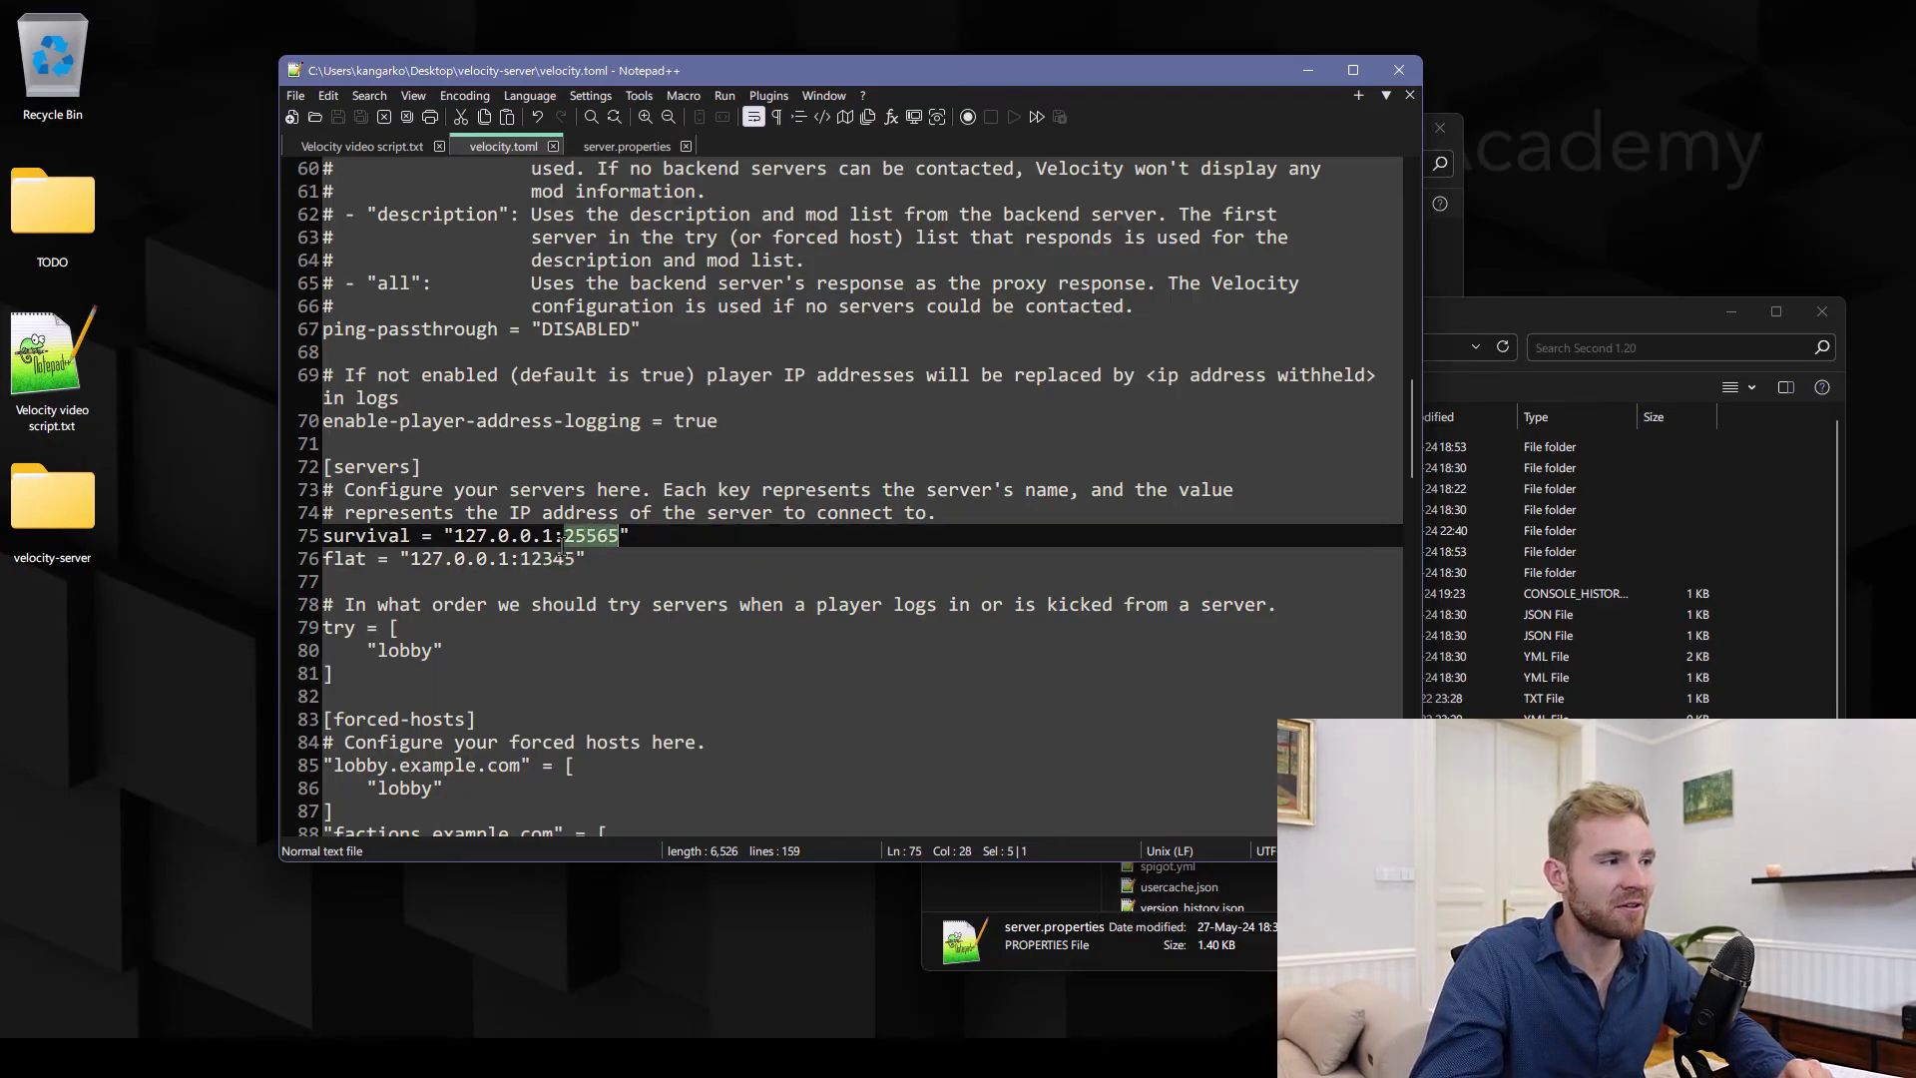
double_click(560, 560)
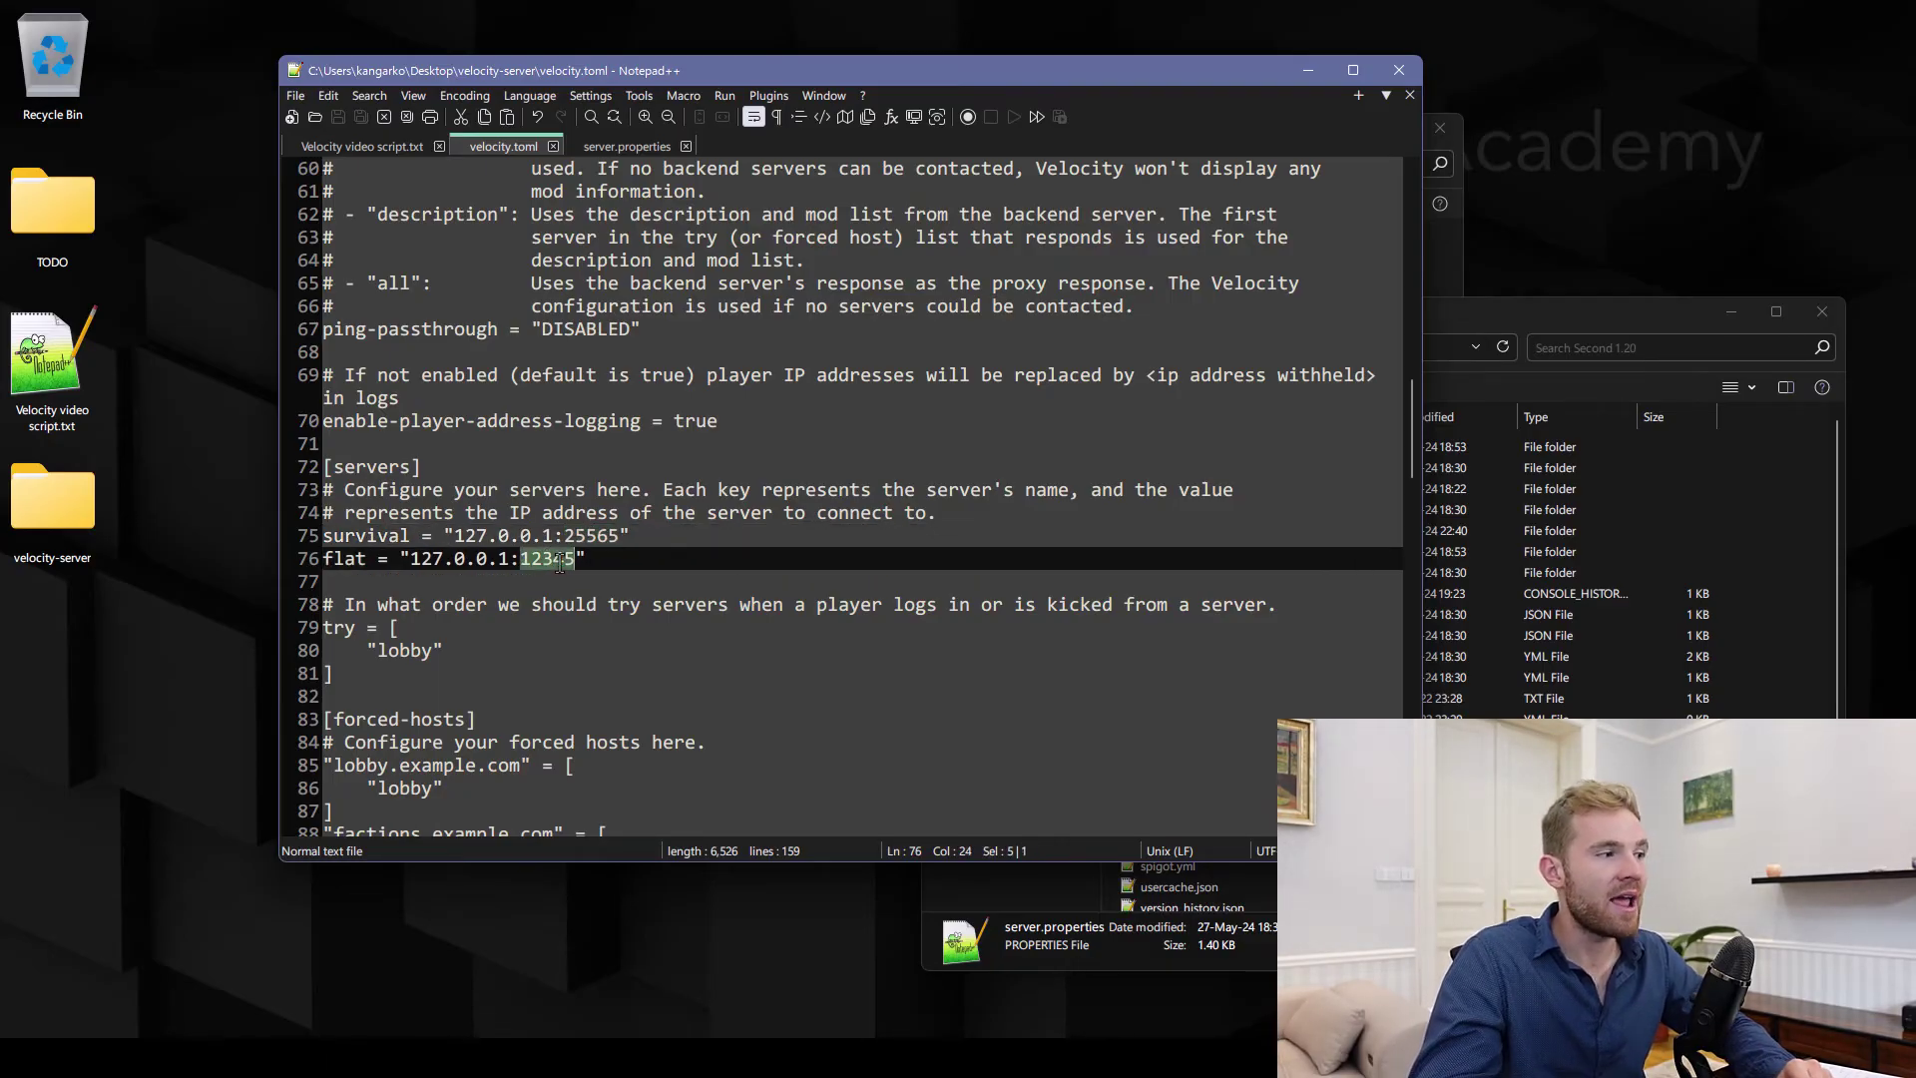
double_click(341, 629)
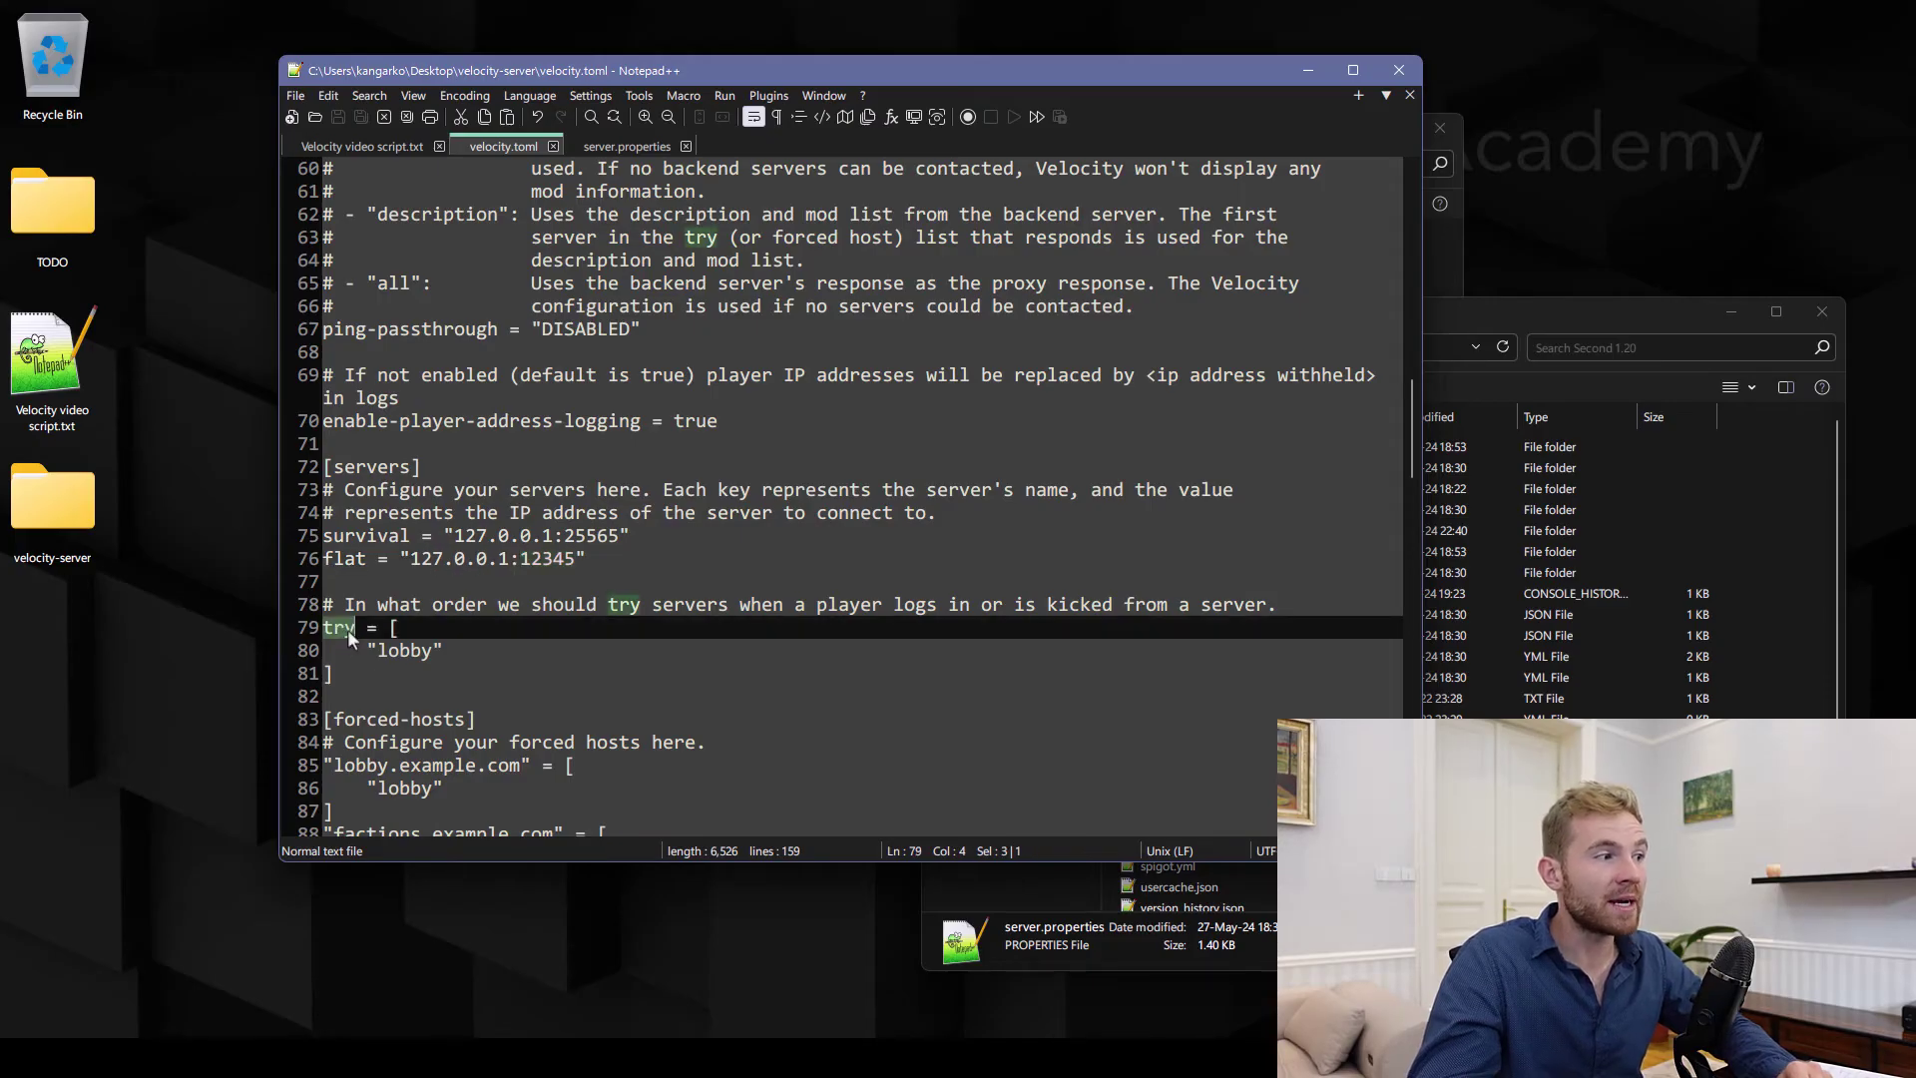
left_click_drag(336, 605, 770, 616)
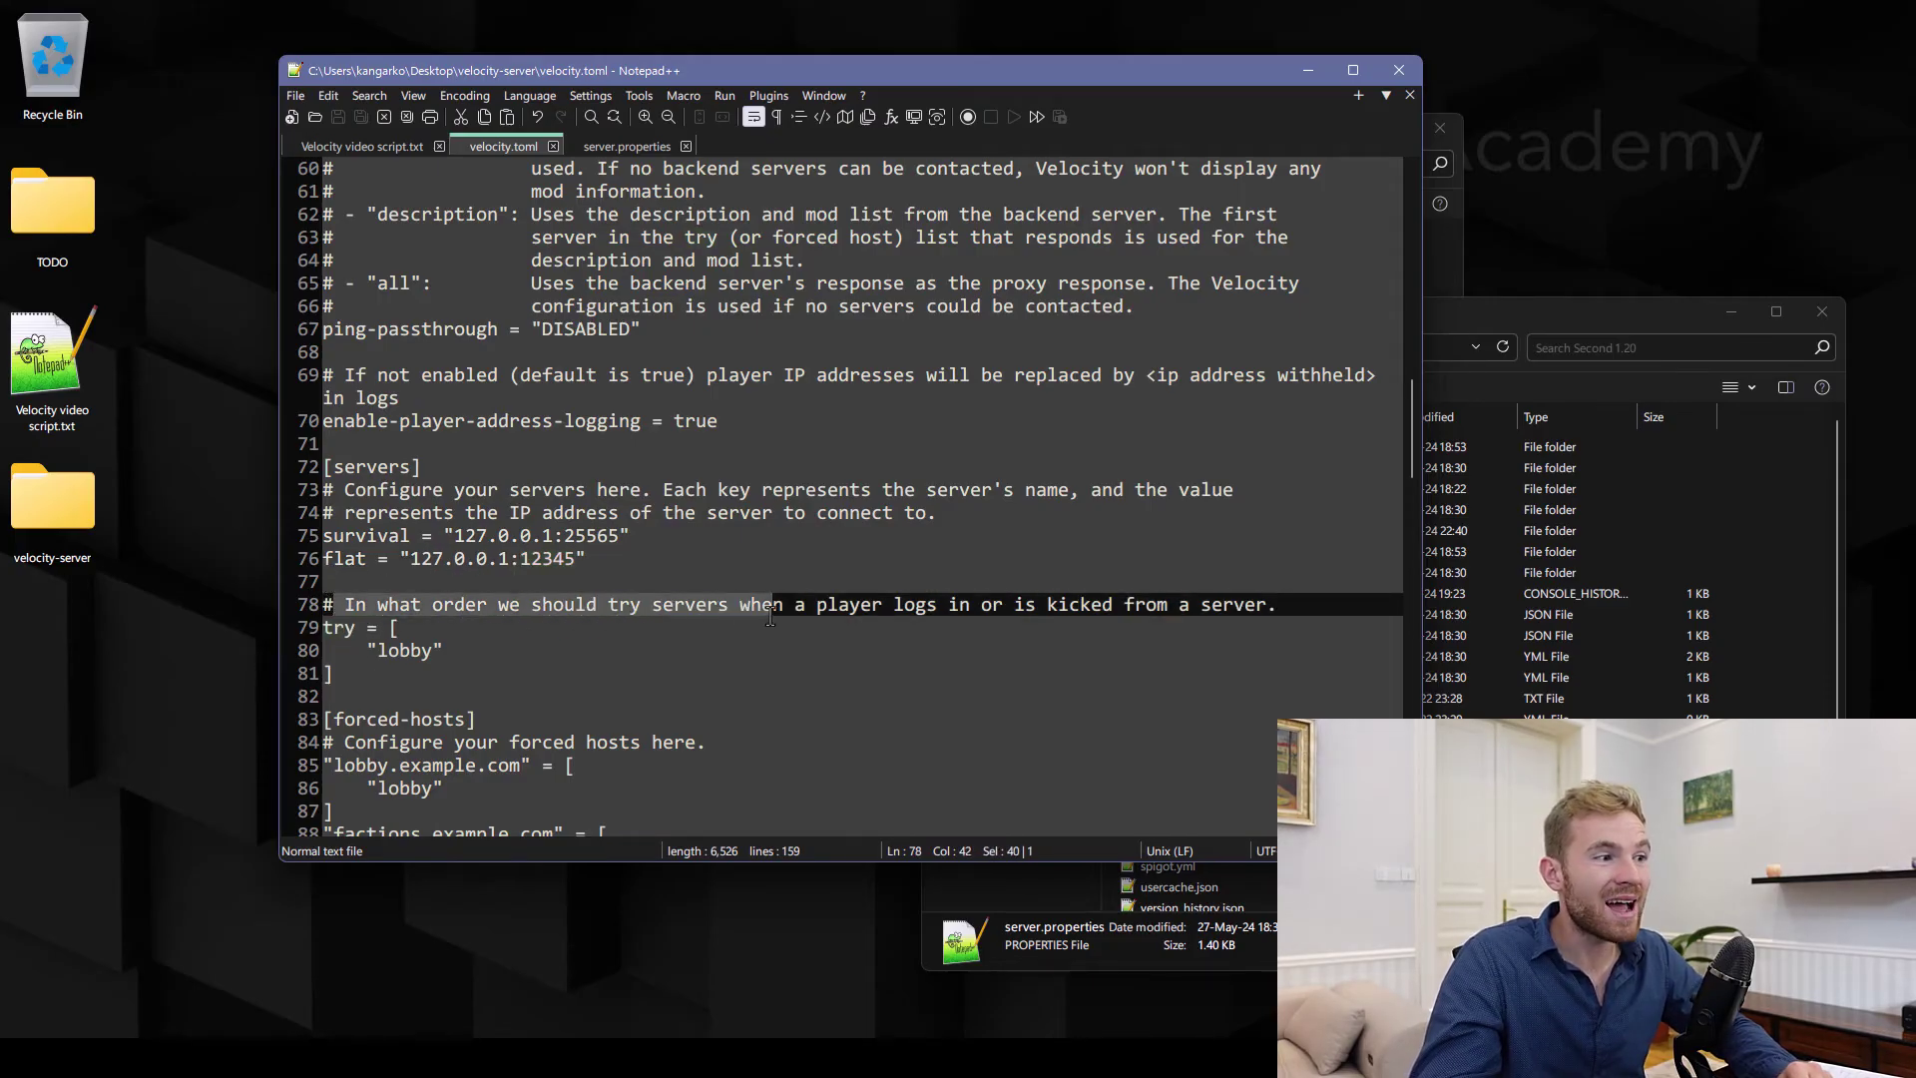
Change velocity.toml's try list from lobby to "survival", "flat"
left_click(458, 650)
double_click(365, 536)
key("ctrl+c")
double_click(404, 651)
key("ctrl+v")
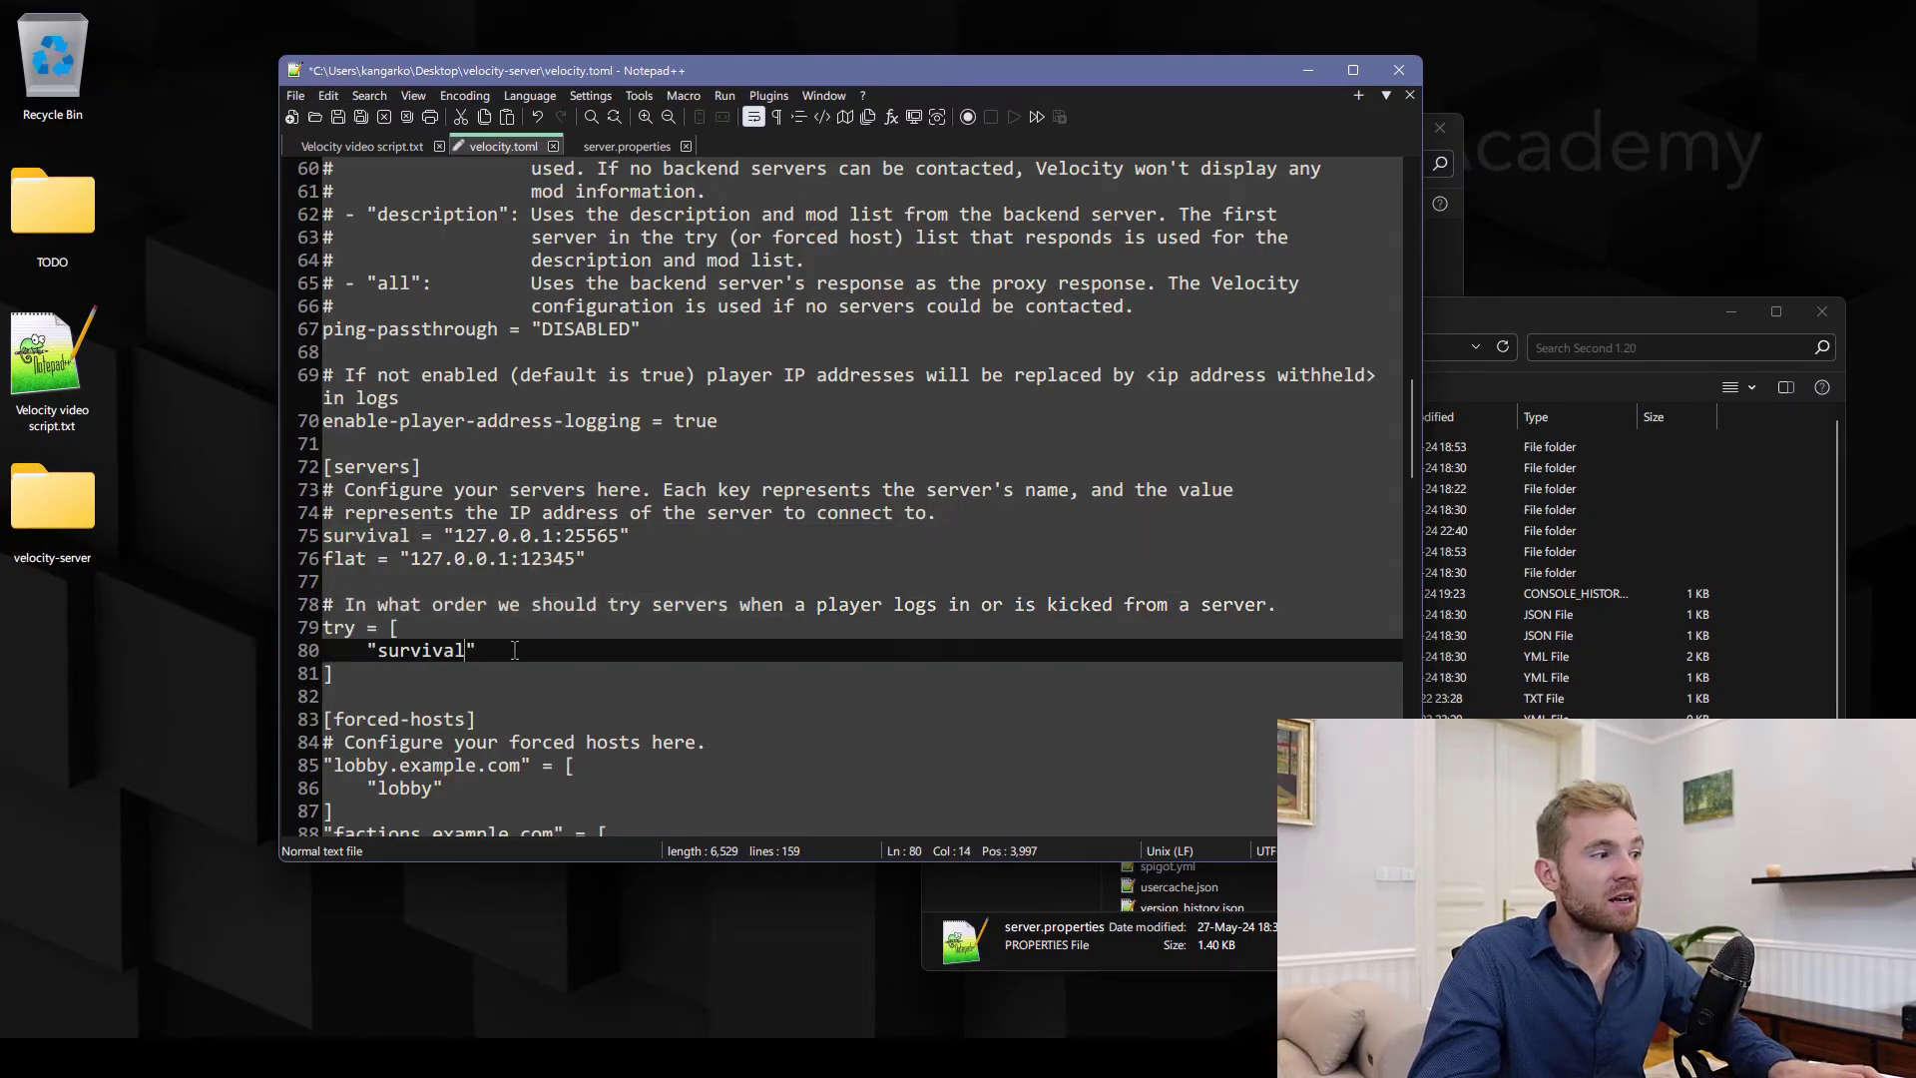
left_click(523, 650)
type(",")
key("Return")
type("\"flat\"")
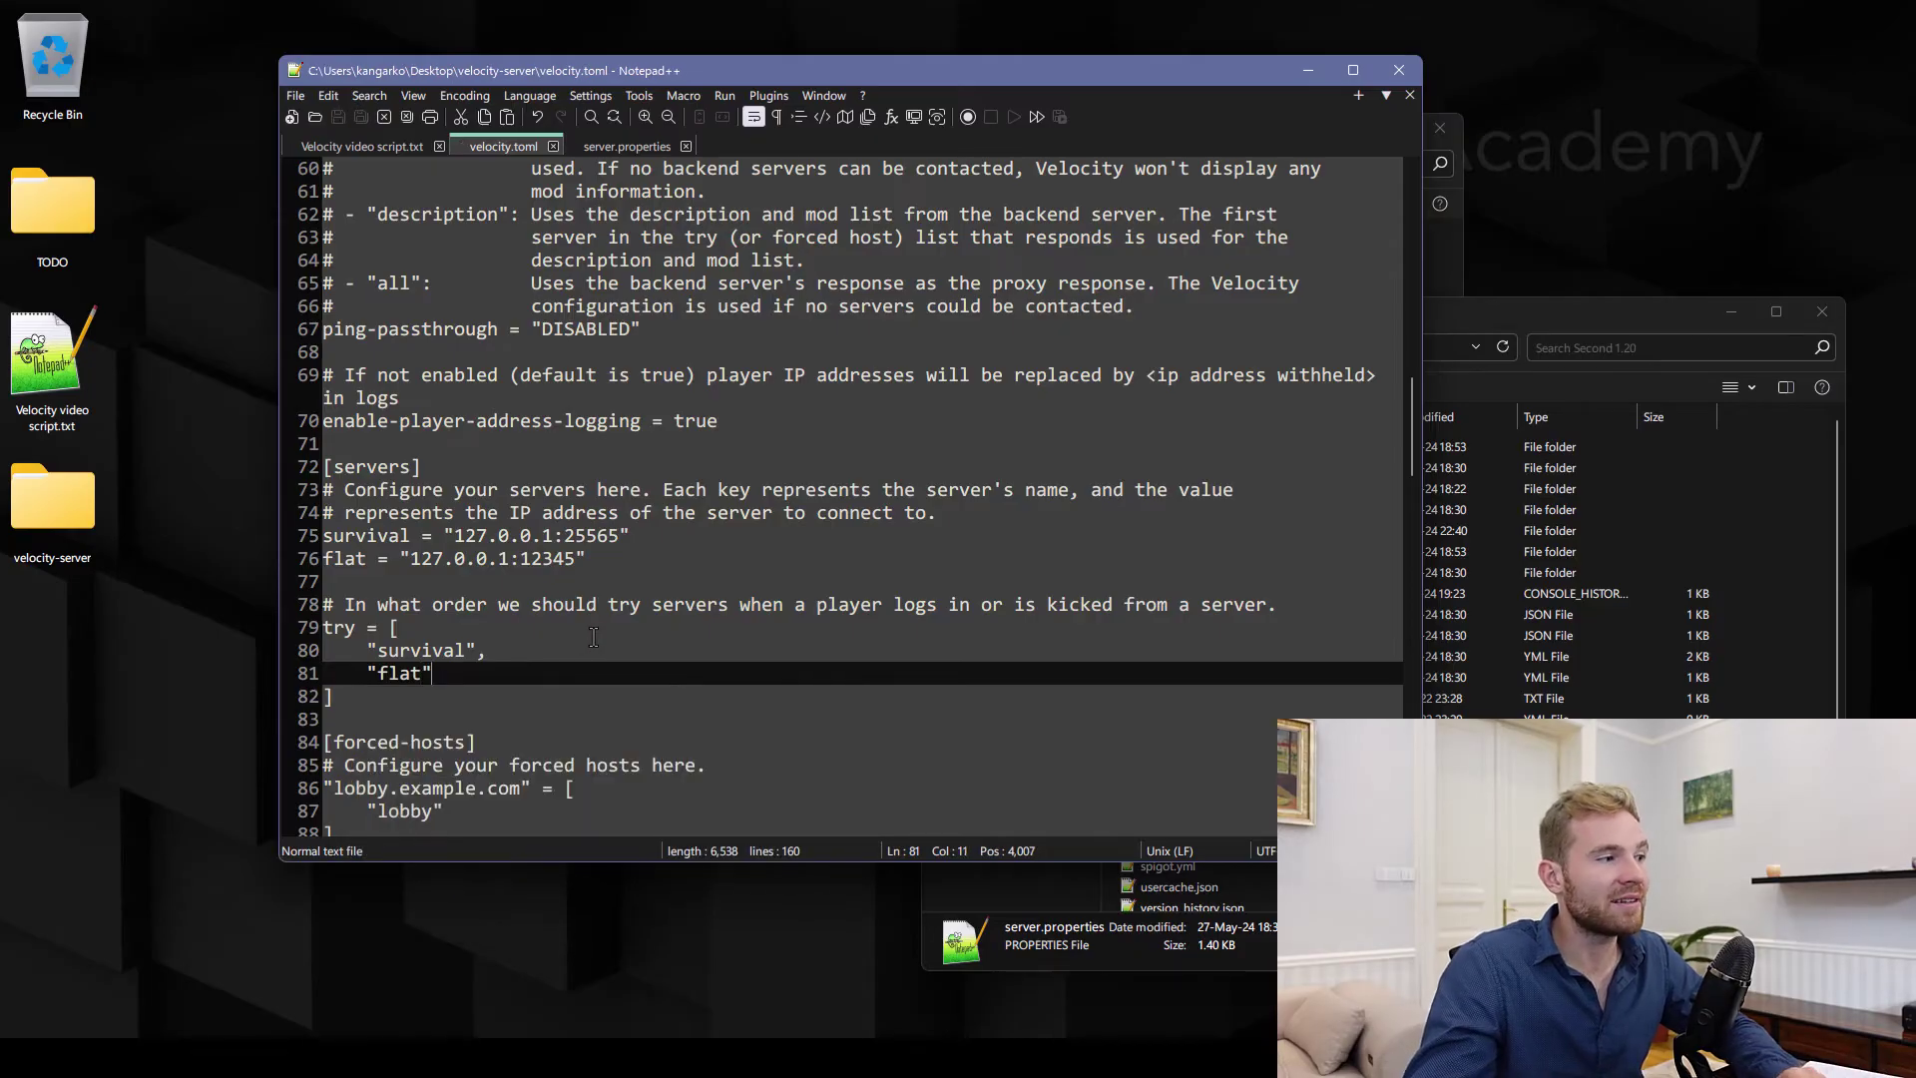
Delete the forced-hosts example entries and save velocity.toml
scroll(593, 636, "down", 3)
double_click(436, 513)
left_click_drag(477, 513, 339, 742)
key("Delete")
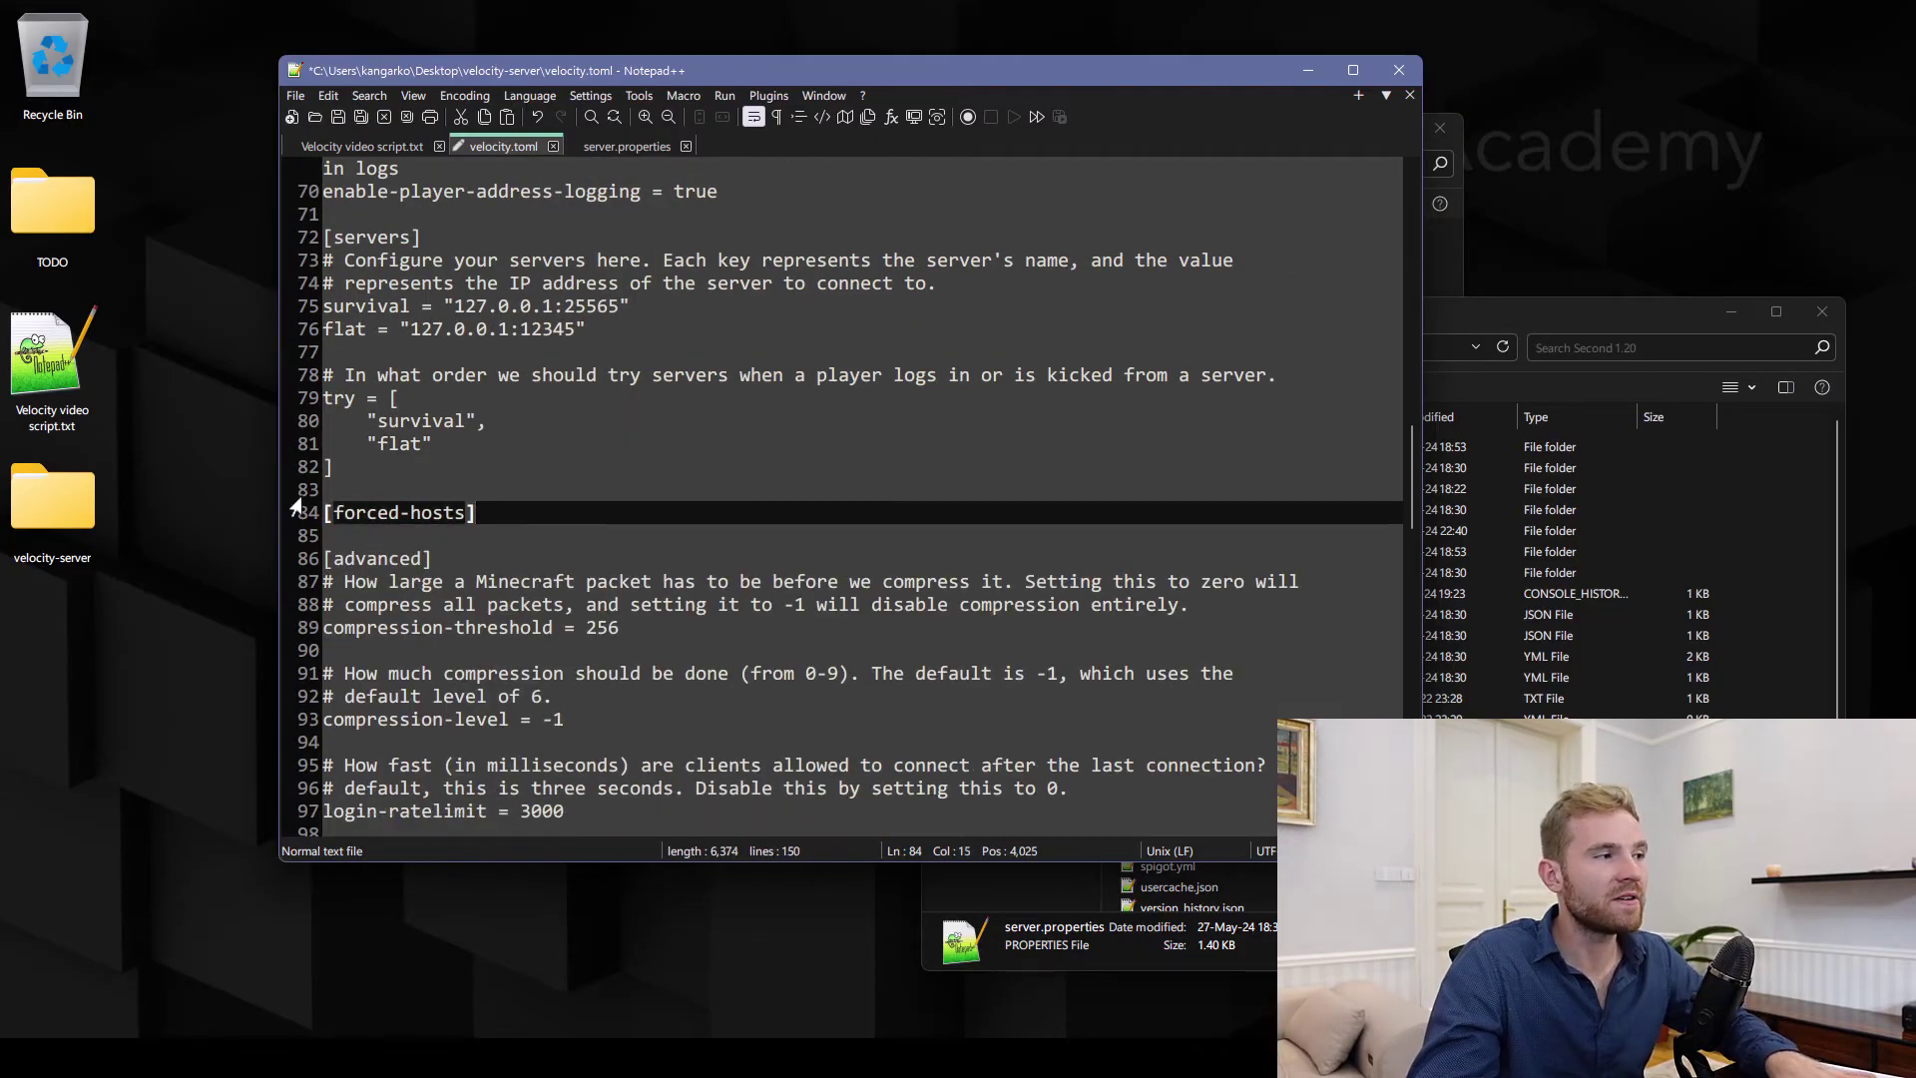
key("ctrl+s")
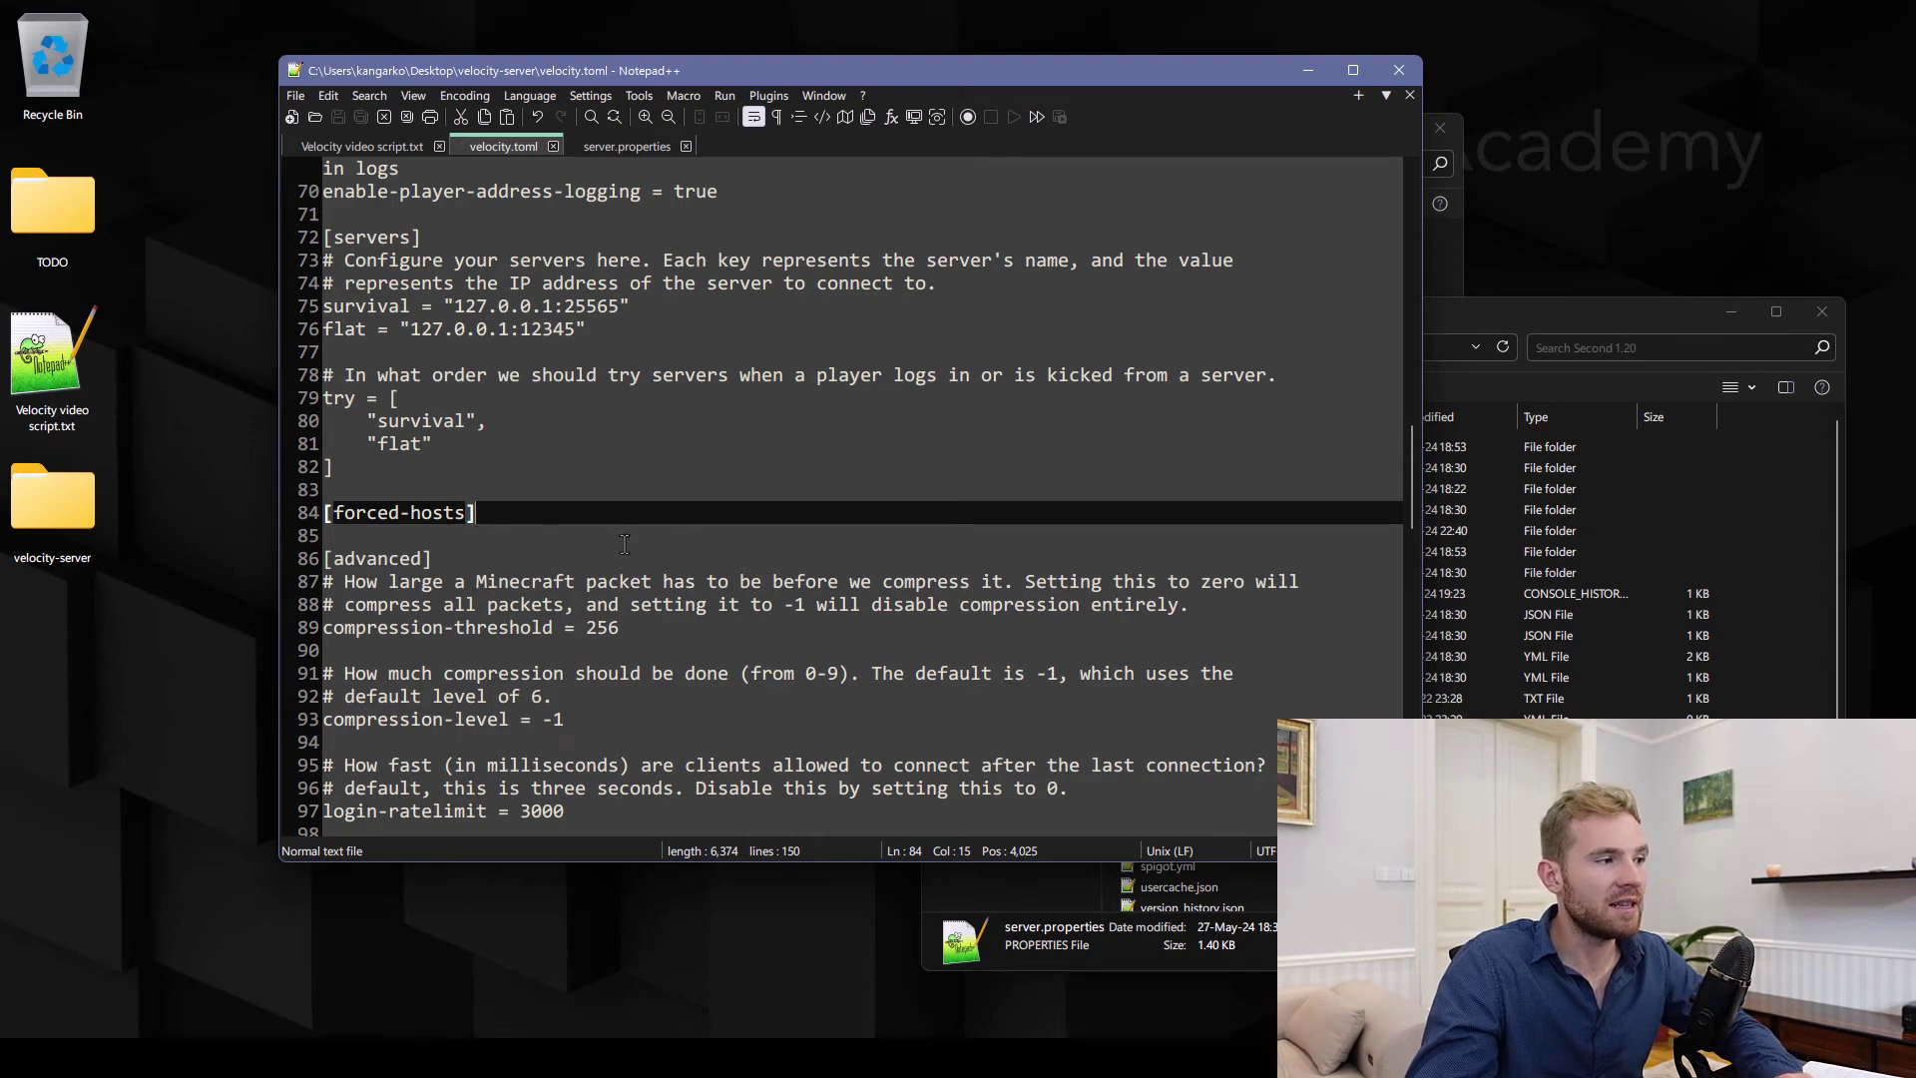
Drag forwarding.secret into Notepad++, select its secret value, then close the file
key("alt+Tab")
left_click_drag(1163, 520, 714, 189)
key("ctrl+a")
key("ctrl+w")
key("ctrl+w")
key("alt+Tab")
In File Explorer, go to Test Servers > 1.20 > config
left_click(1033, 346)
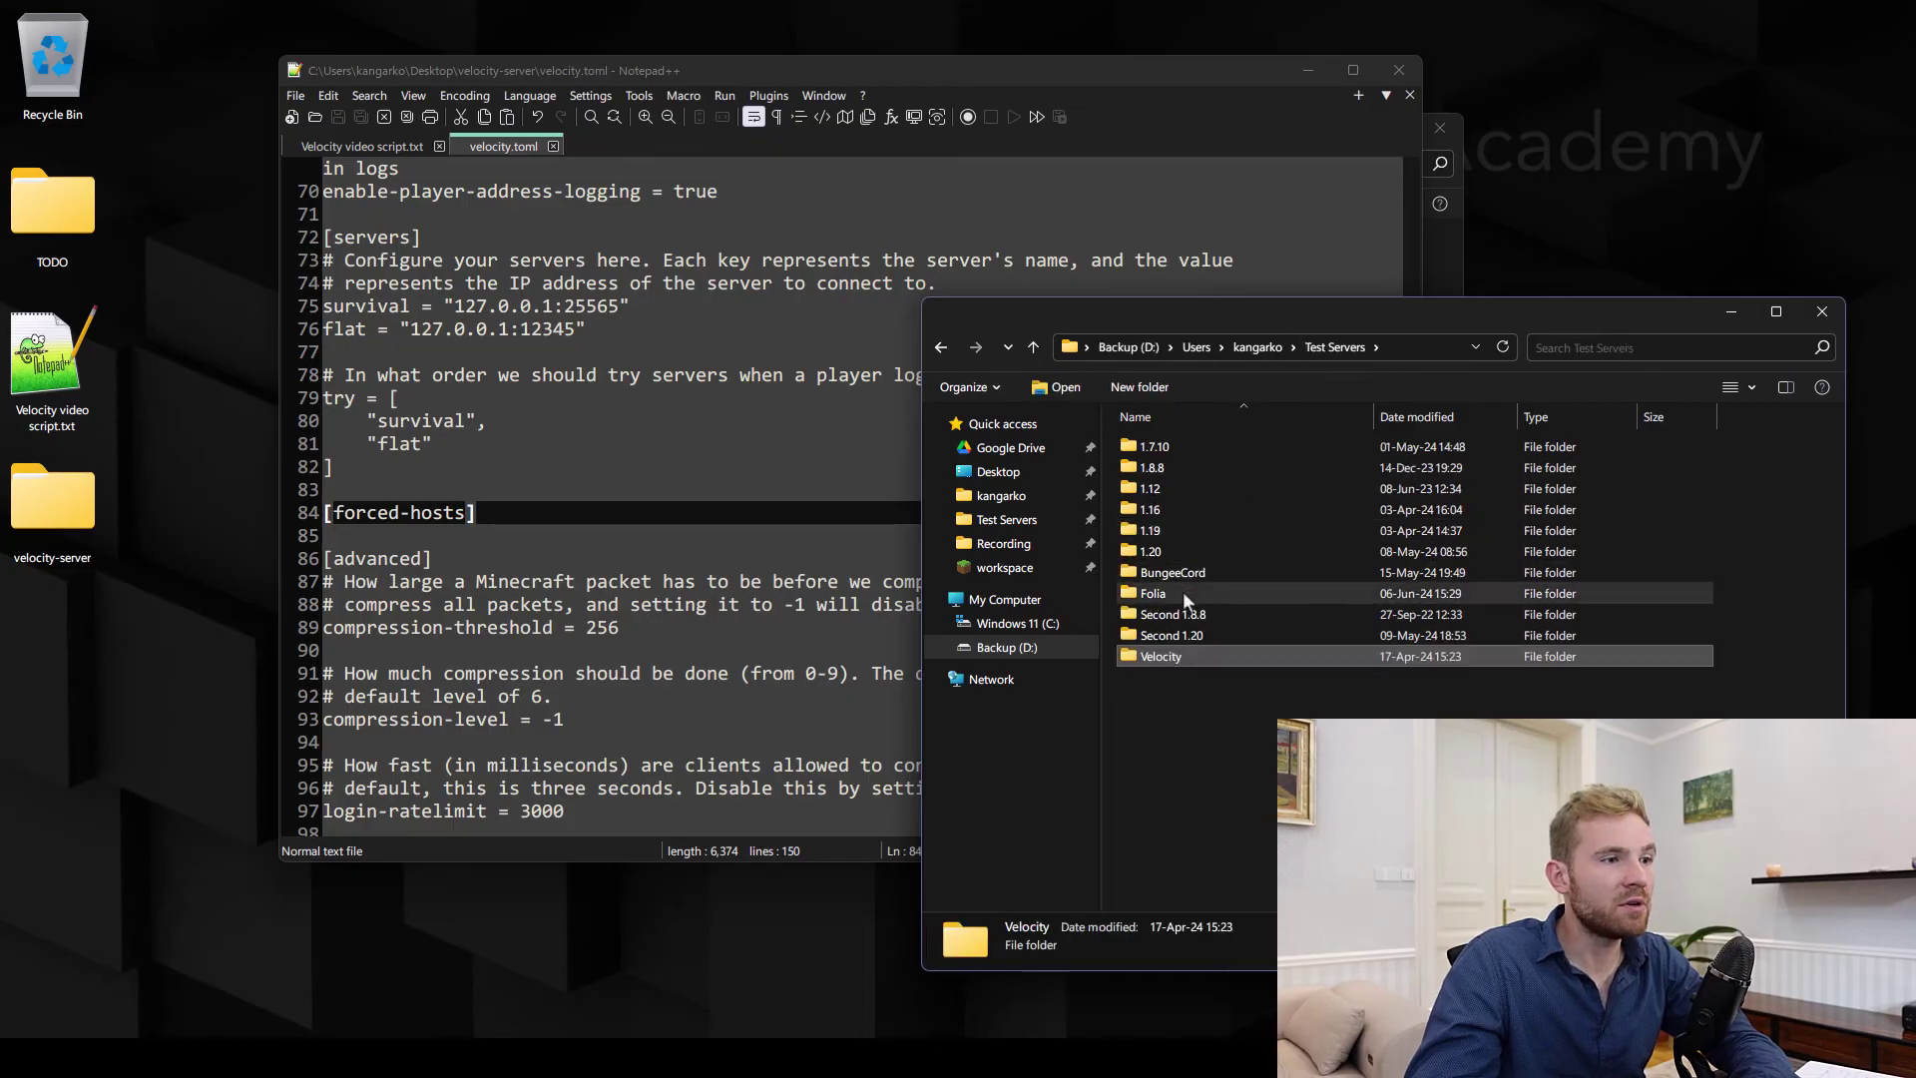
double_click(1171, 553)
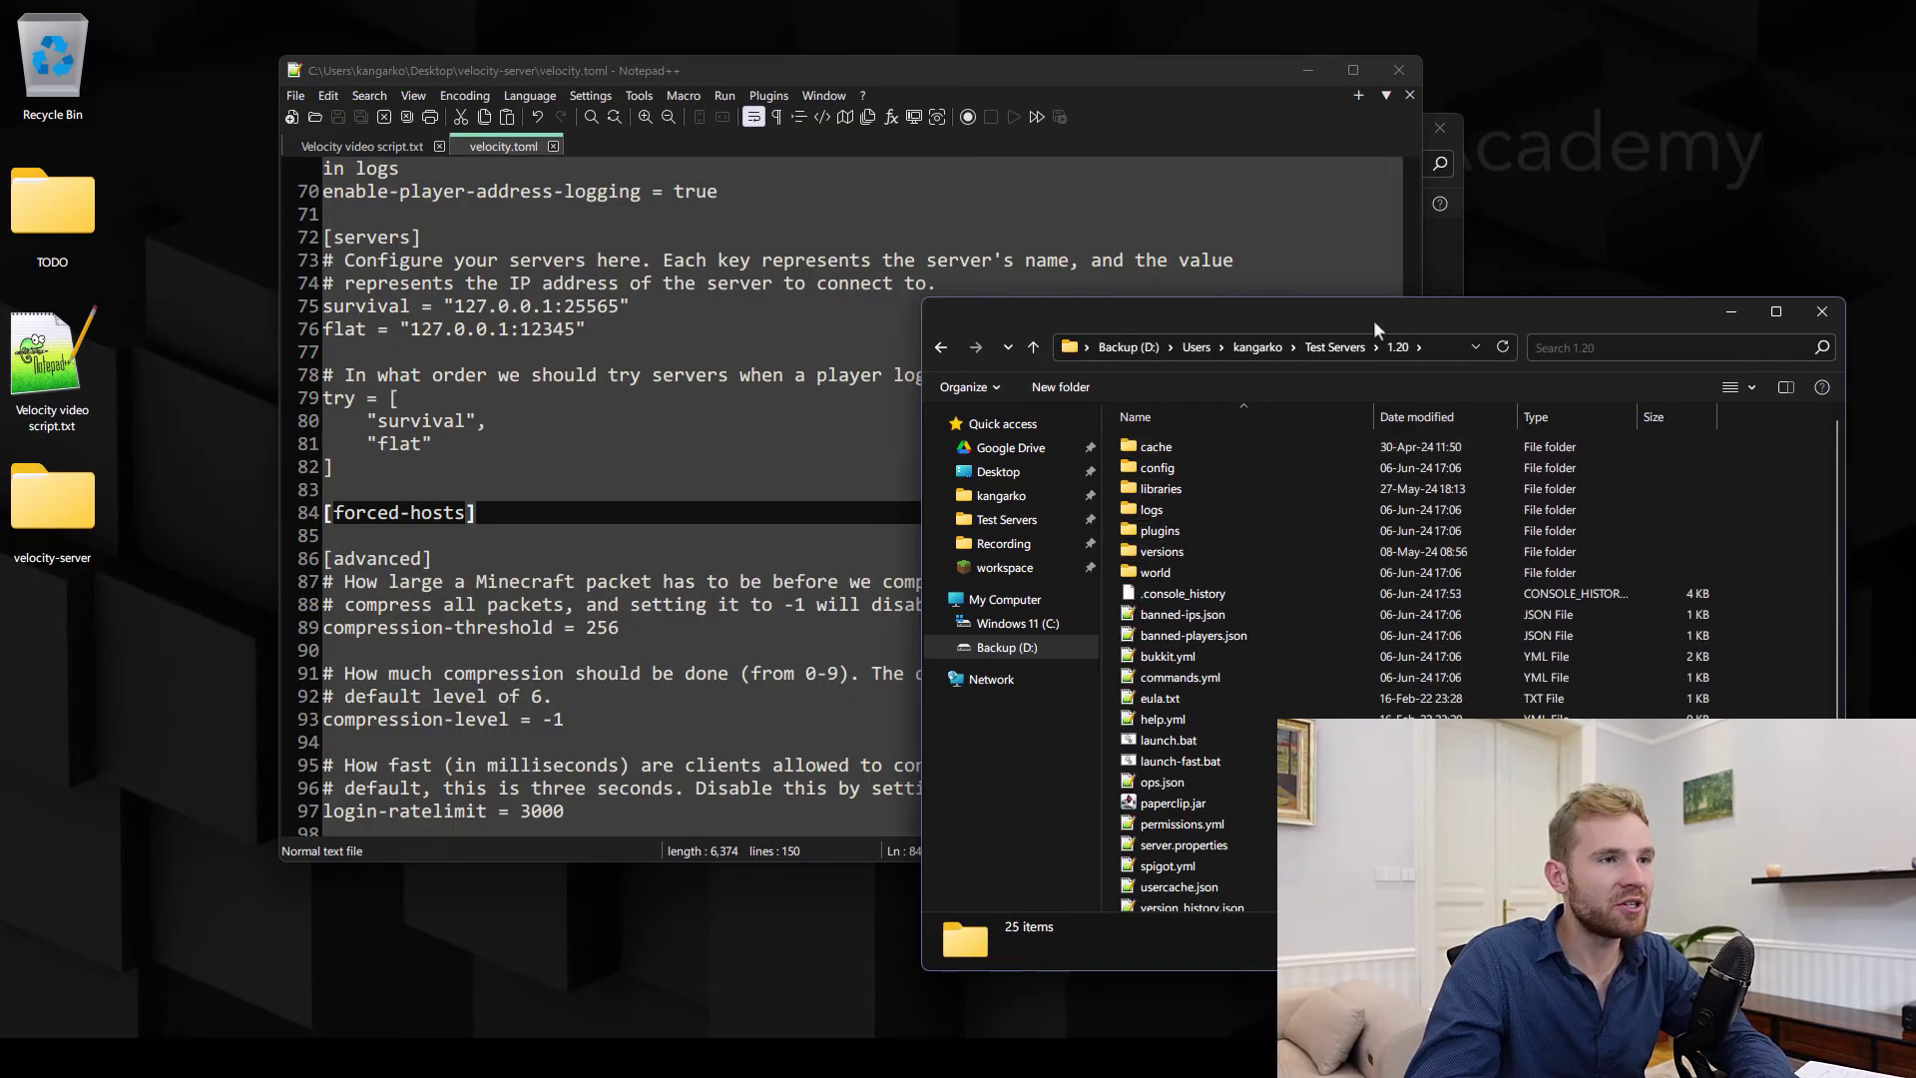
left_click_drag(1374, 319, 1369, 332)
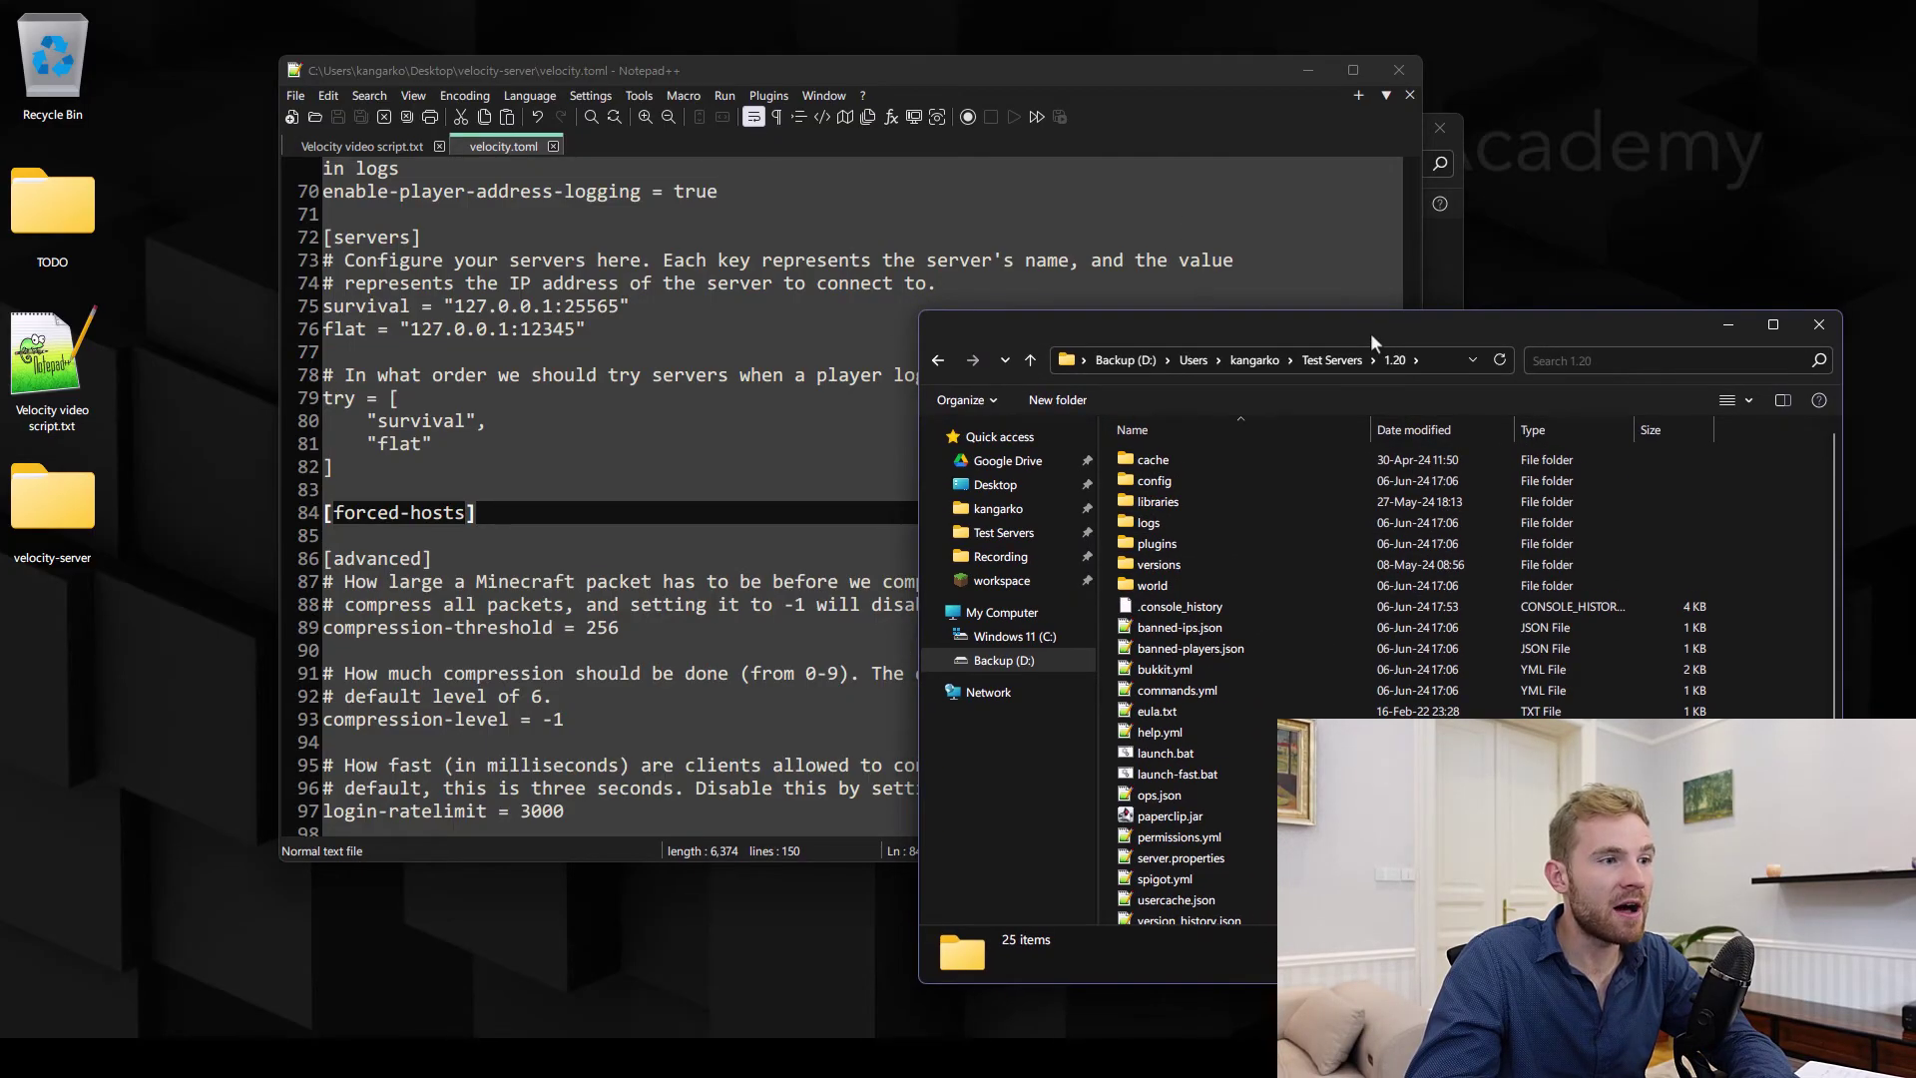
double_click(1153, 480)
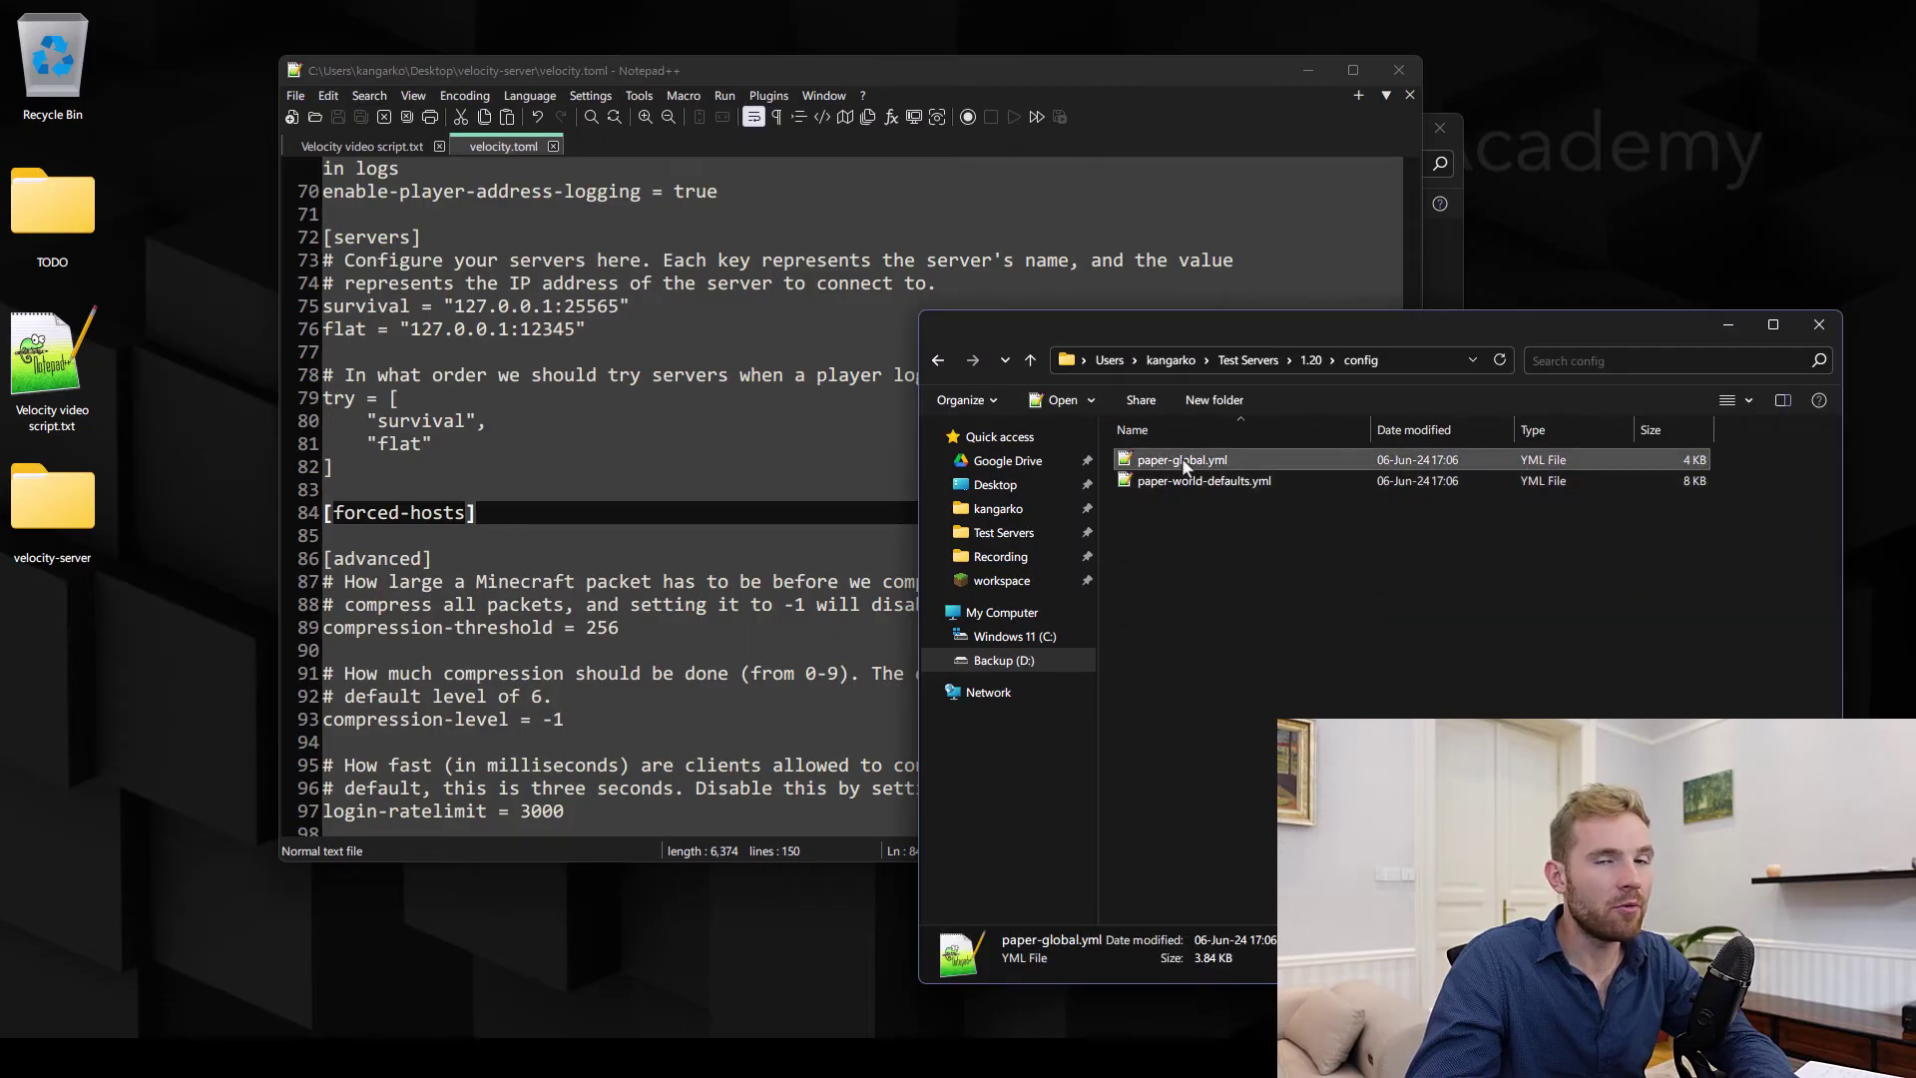
key("alt+Left")
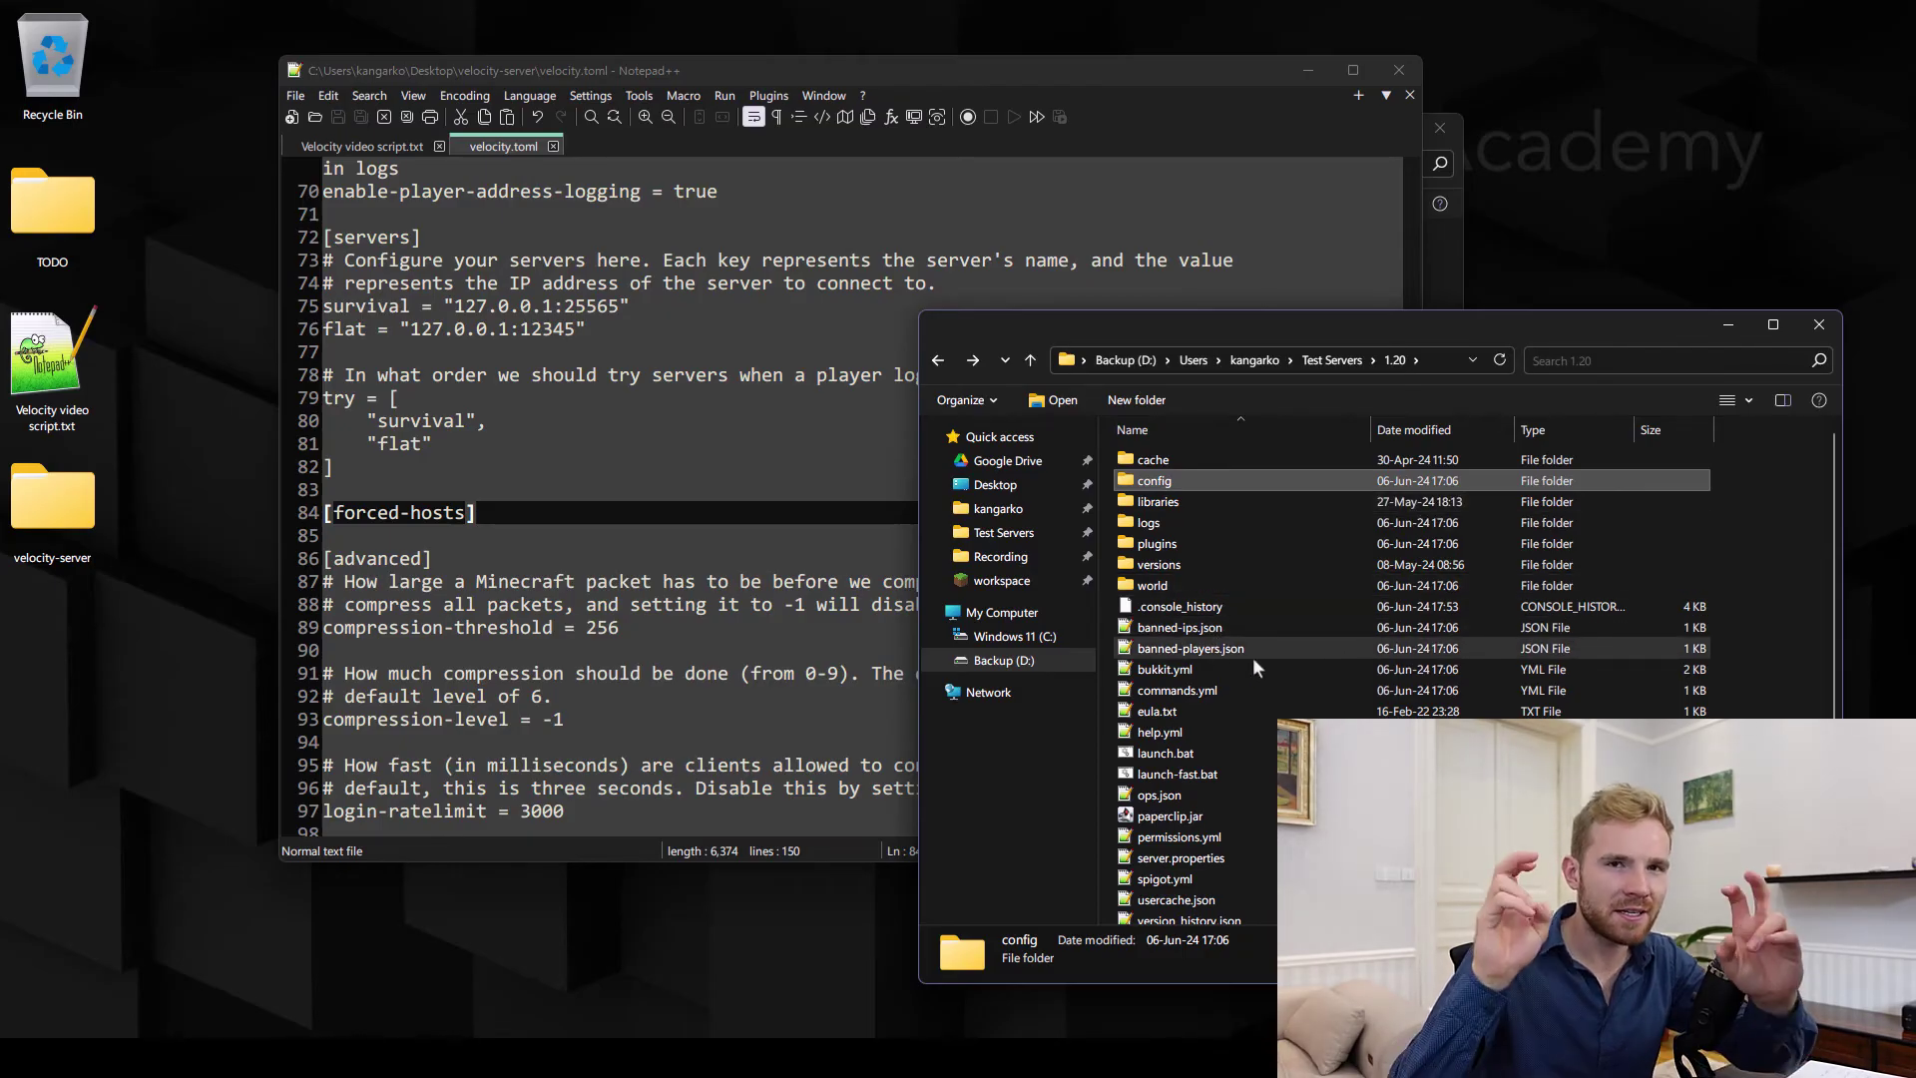
scroll(1267, 686, "down", 1)
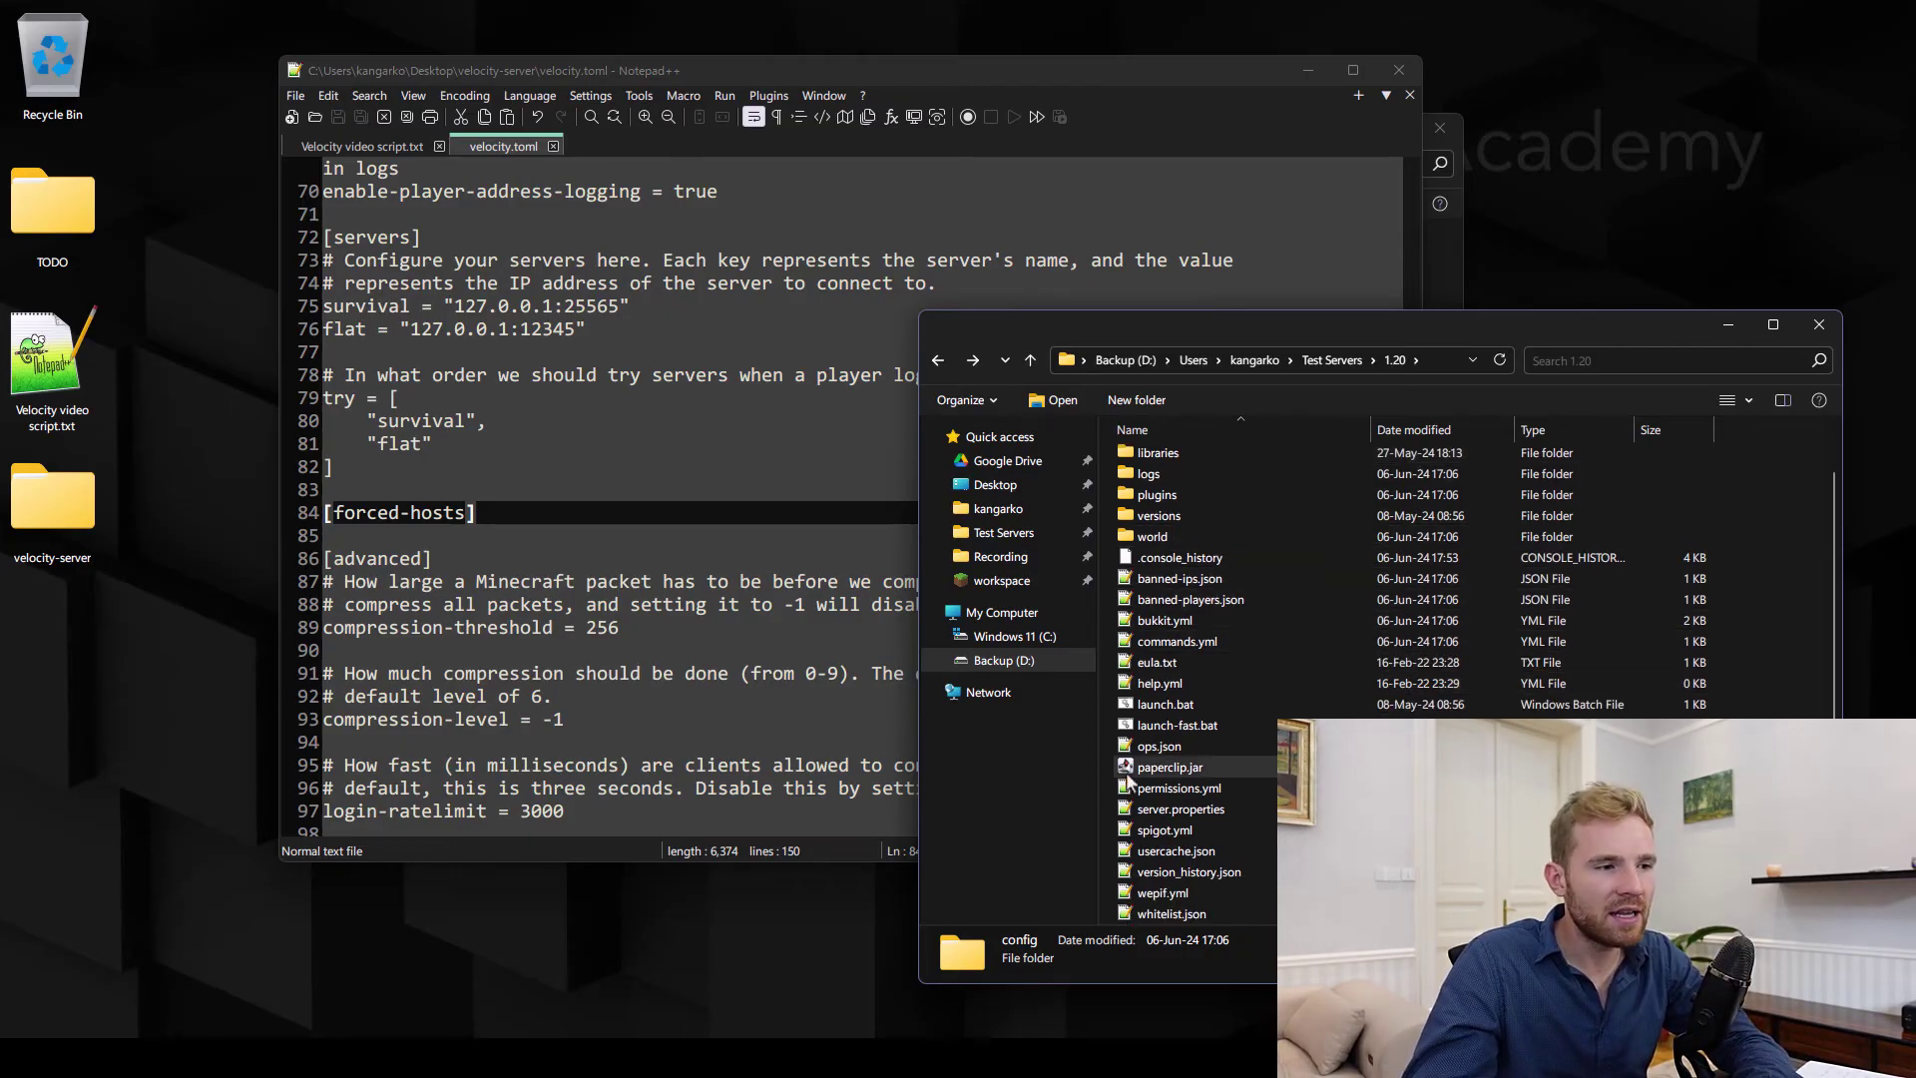
scroll(1266, 679, "up", 1)
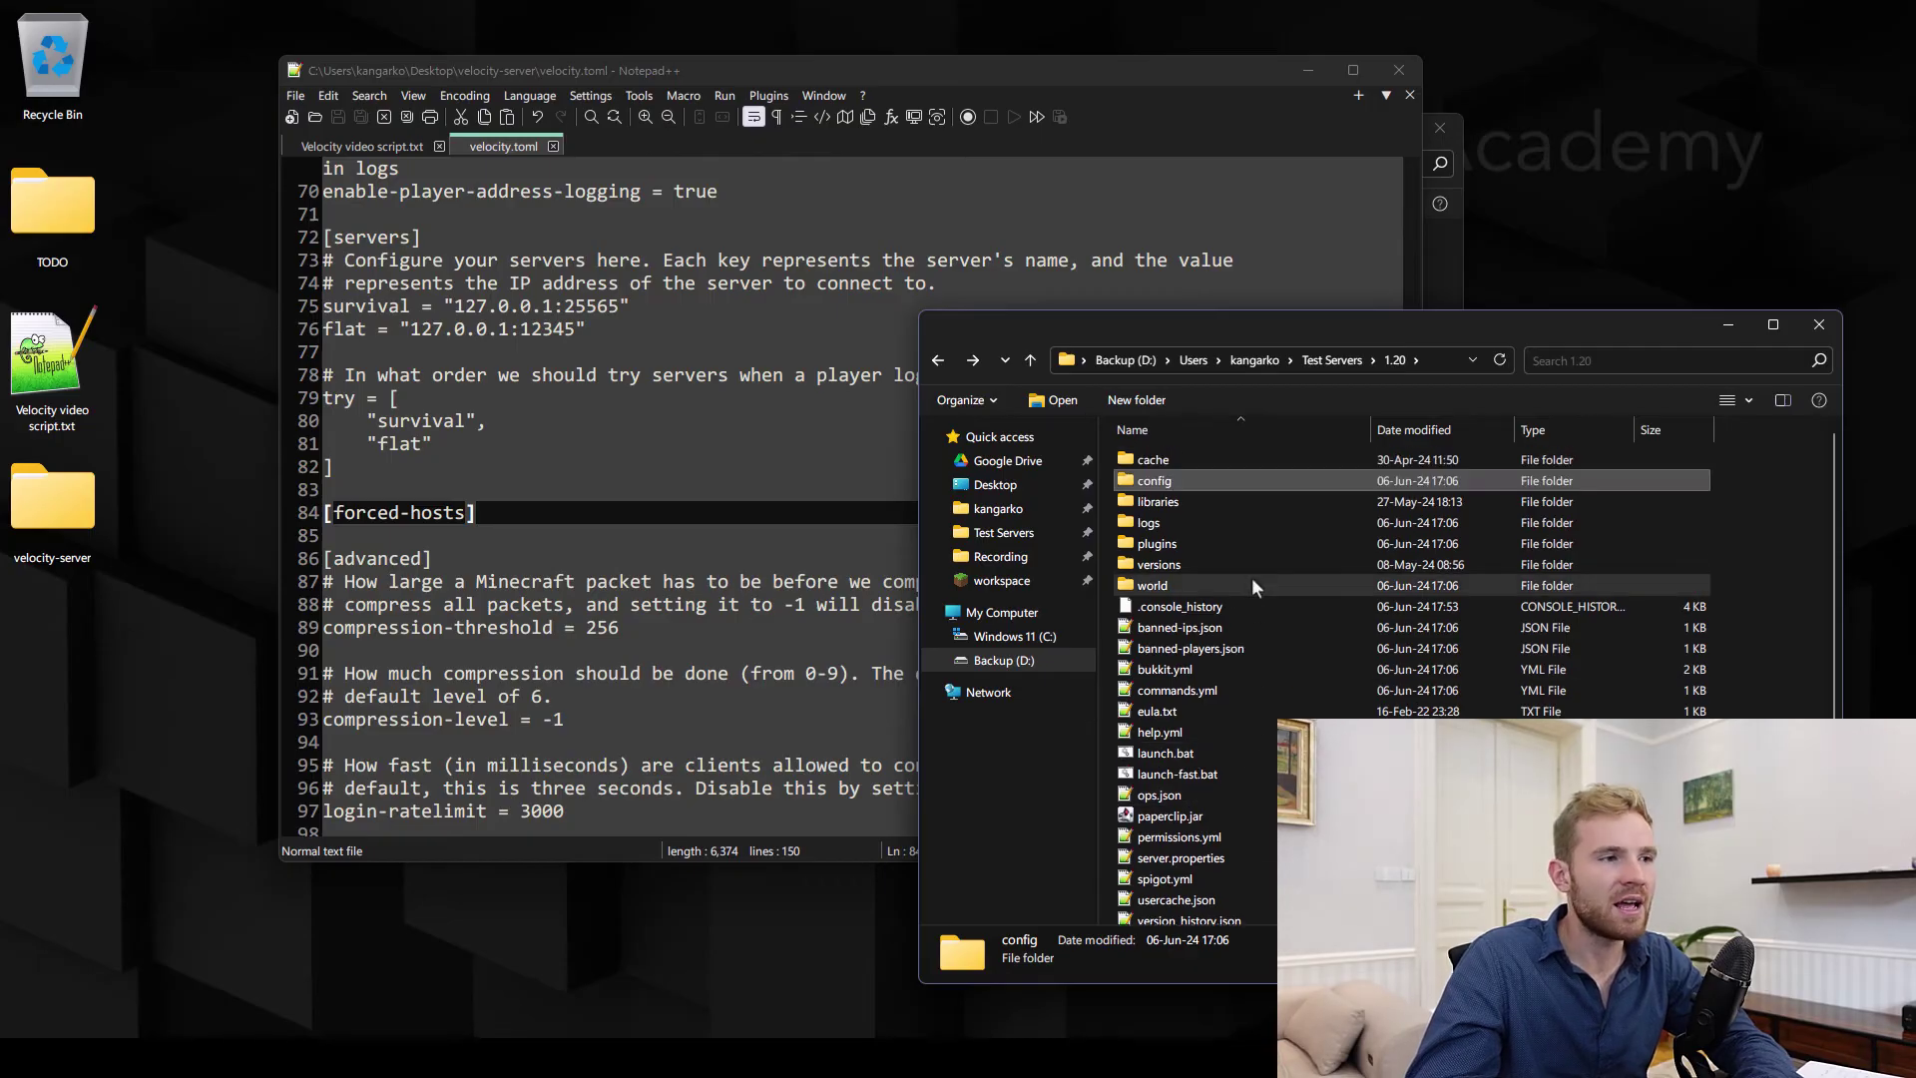
double_click(1161, 485)
Open paper-global.yml and search 'vel' to jump to the velocity section
double_click(1158, 460)
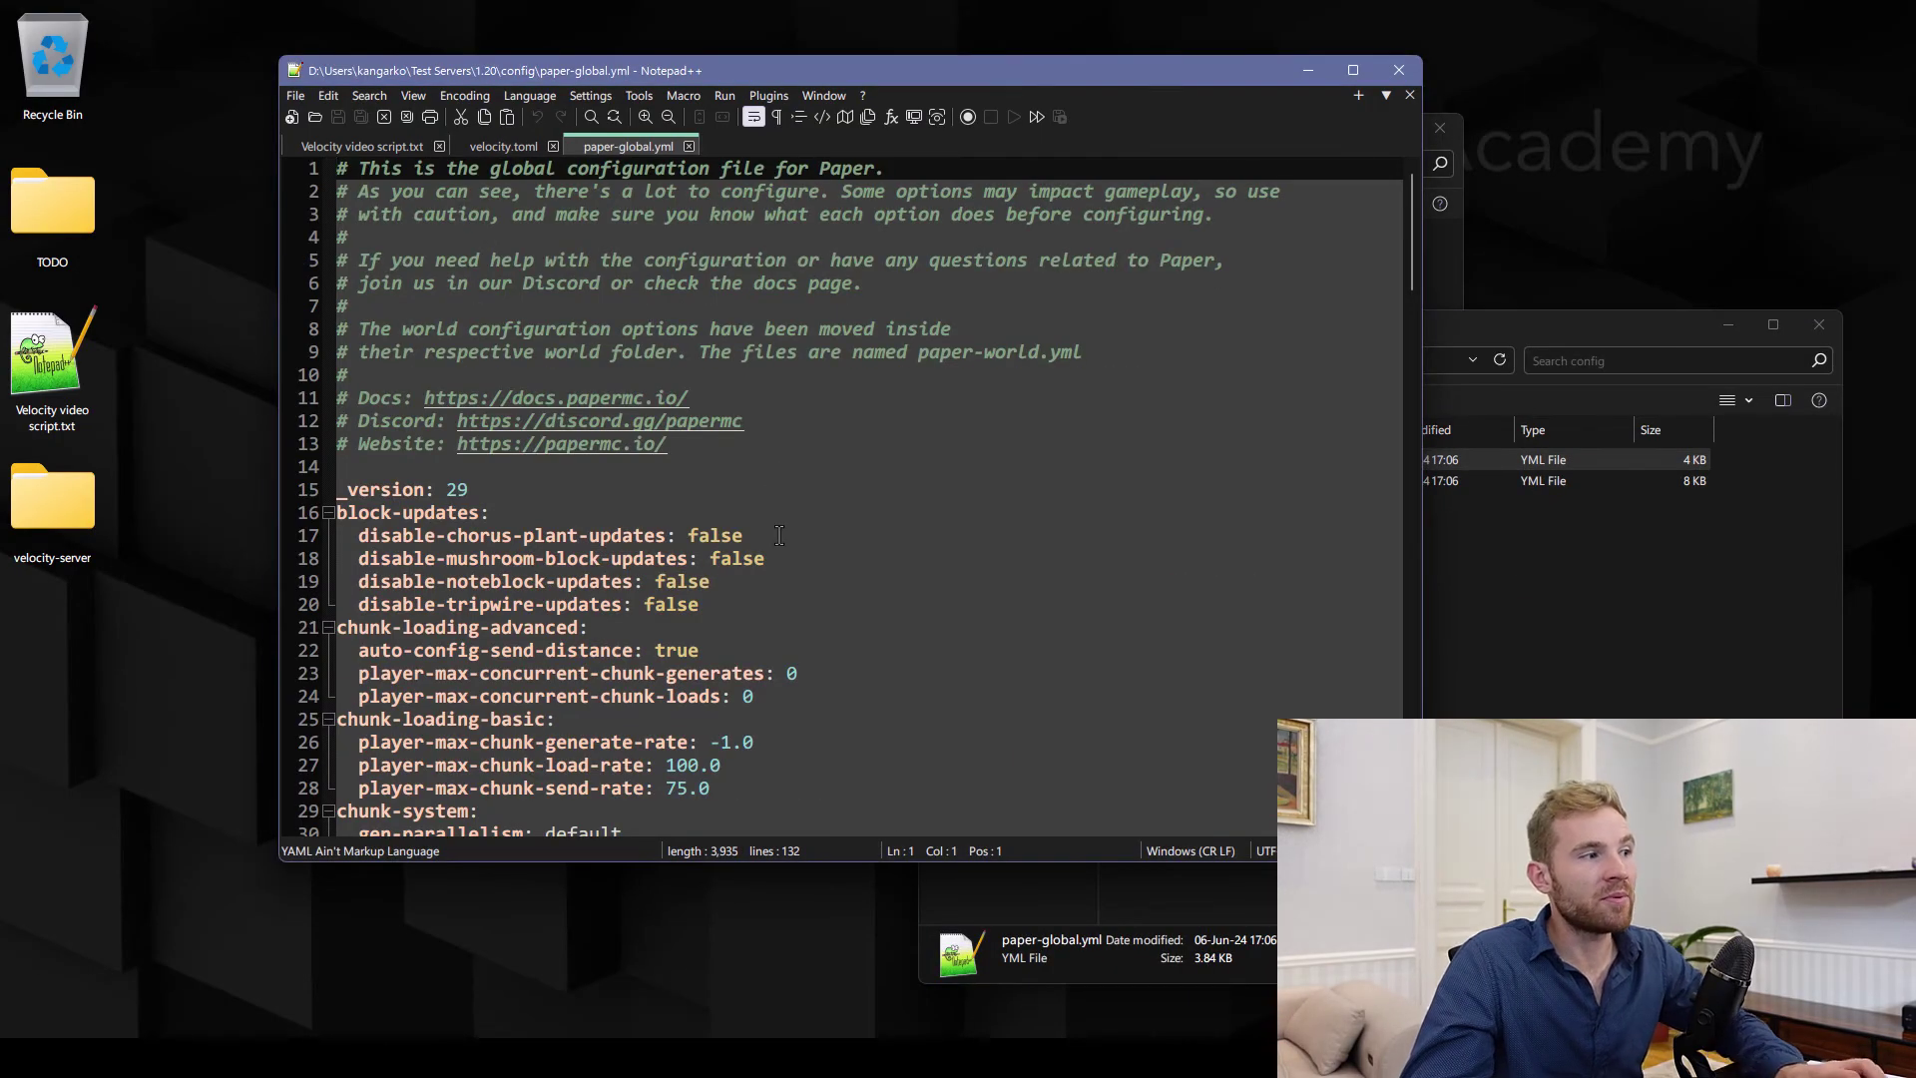
scroll(784, 536, "down", 7)
key("ctrl+f")
type("velocity")
key("Return")
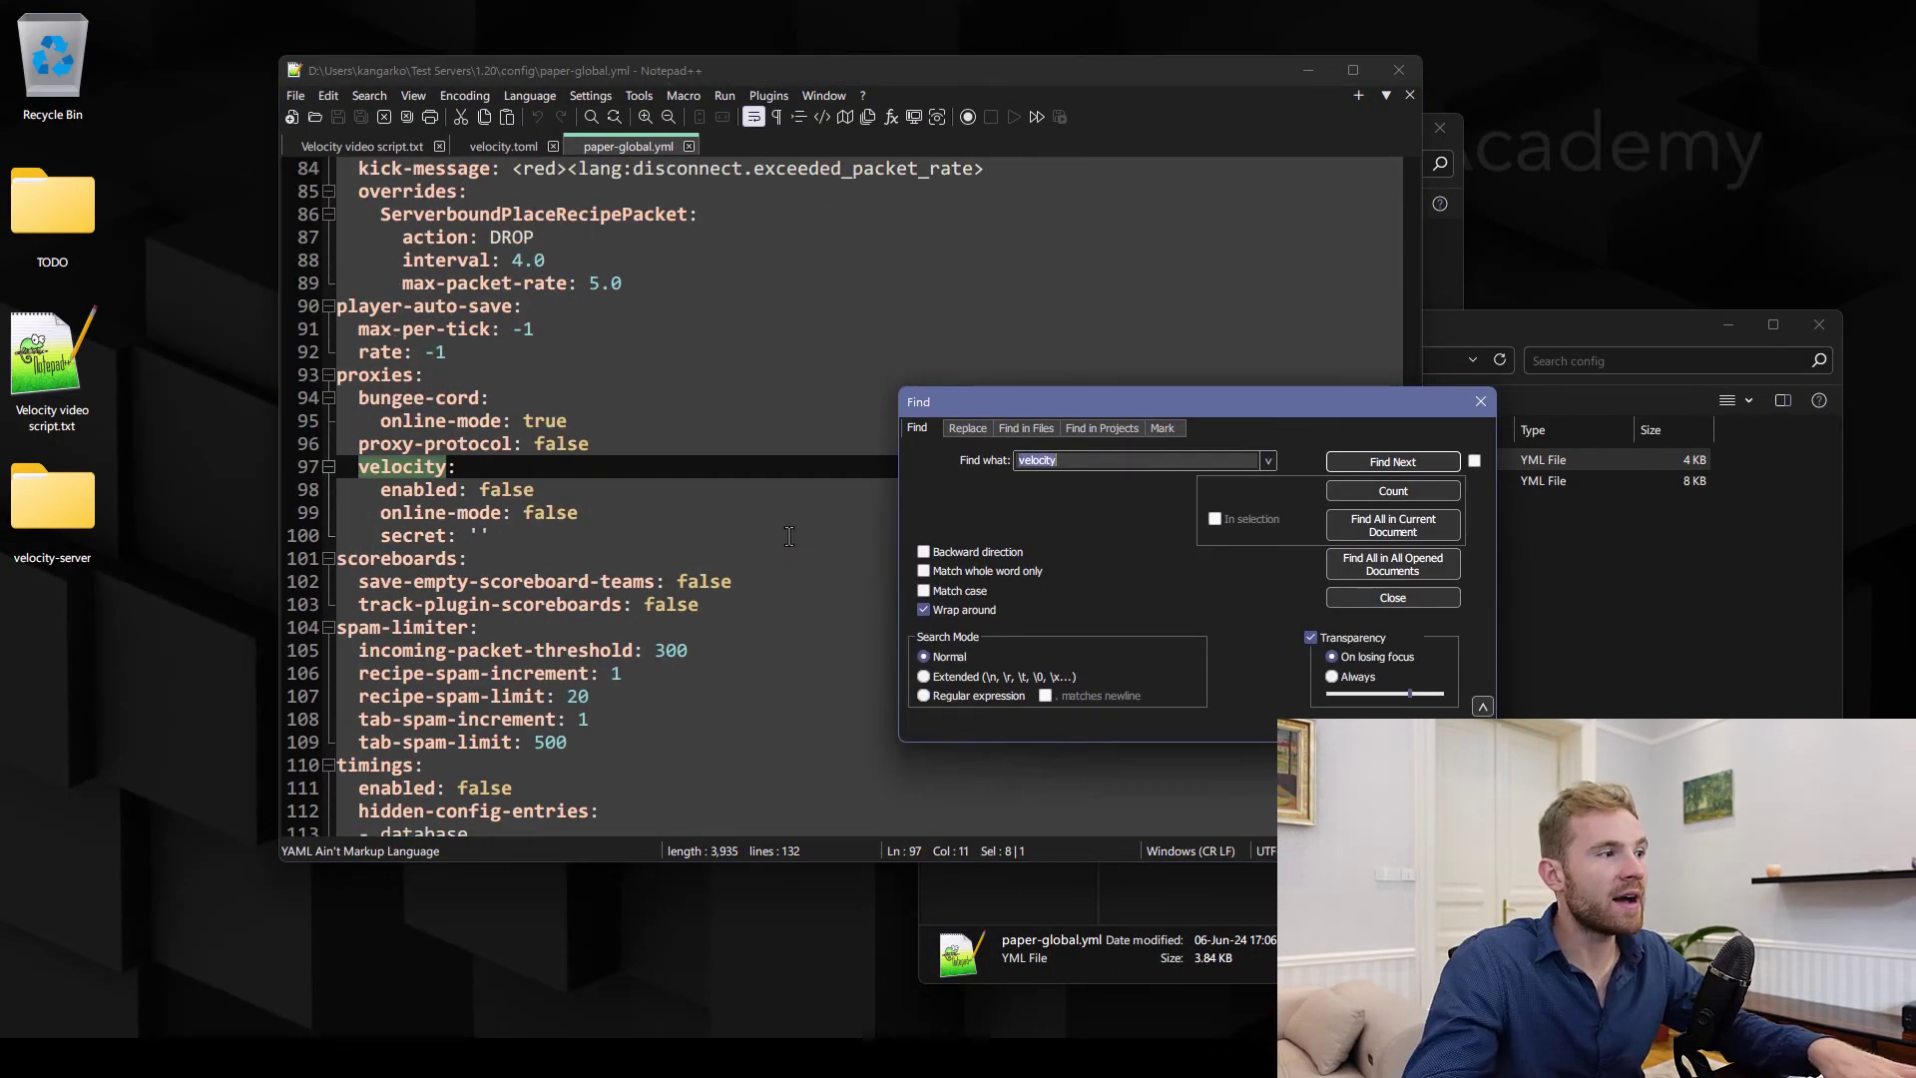
key("Escape")
Under proxies > velocity, set enabled: true and online-mode: true, then save
double_click(355, 379)
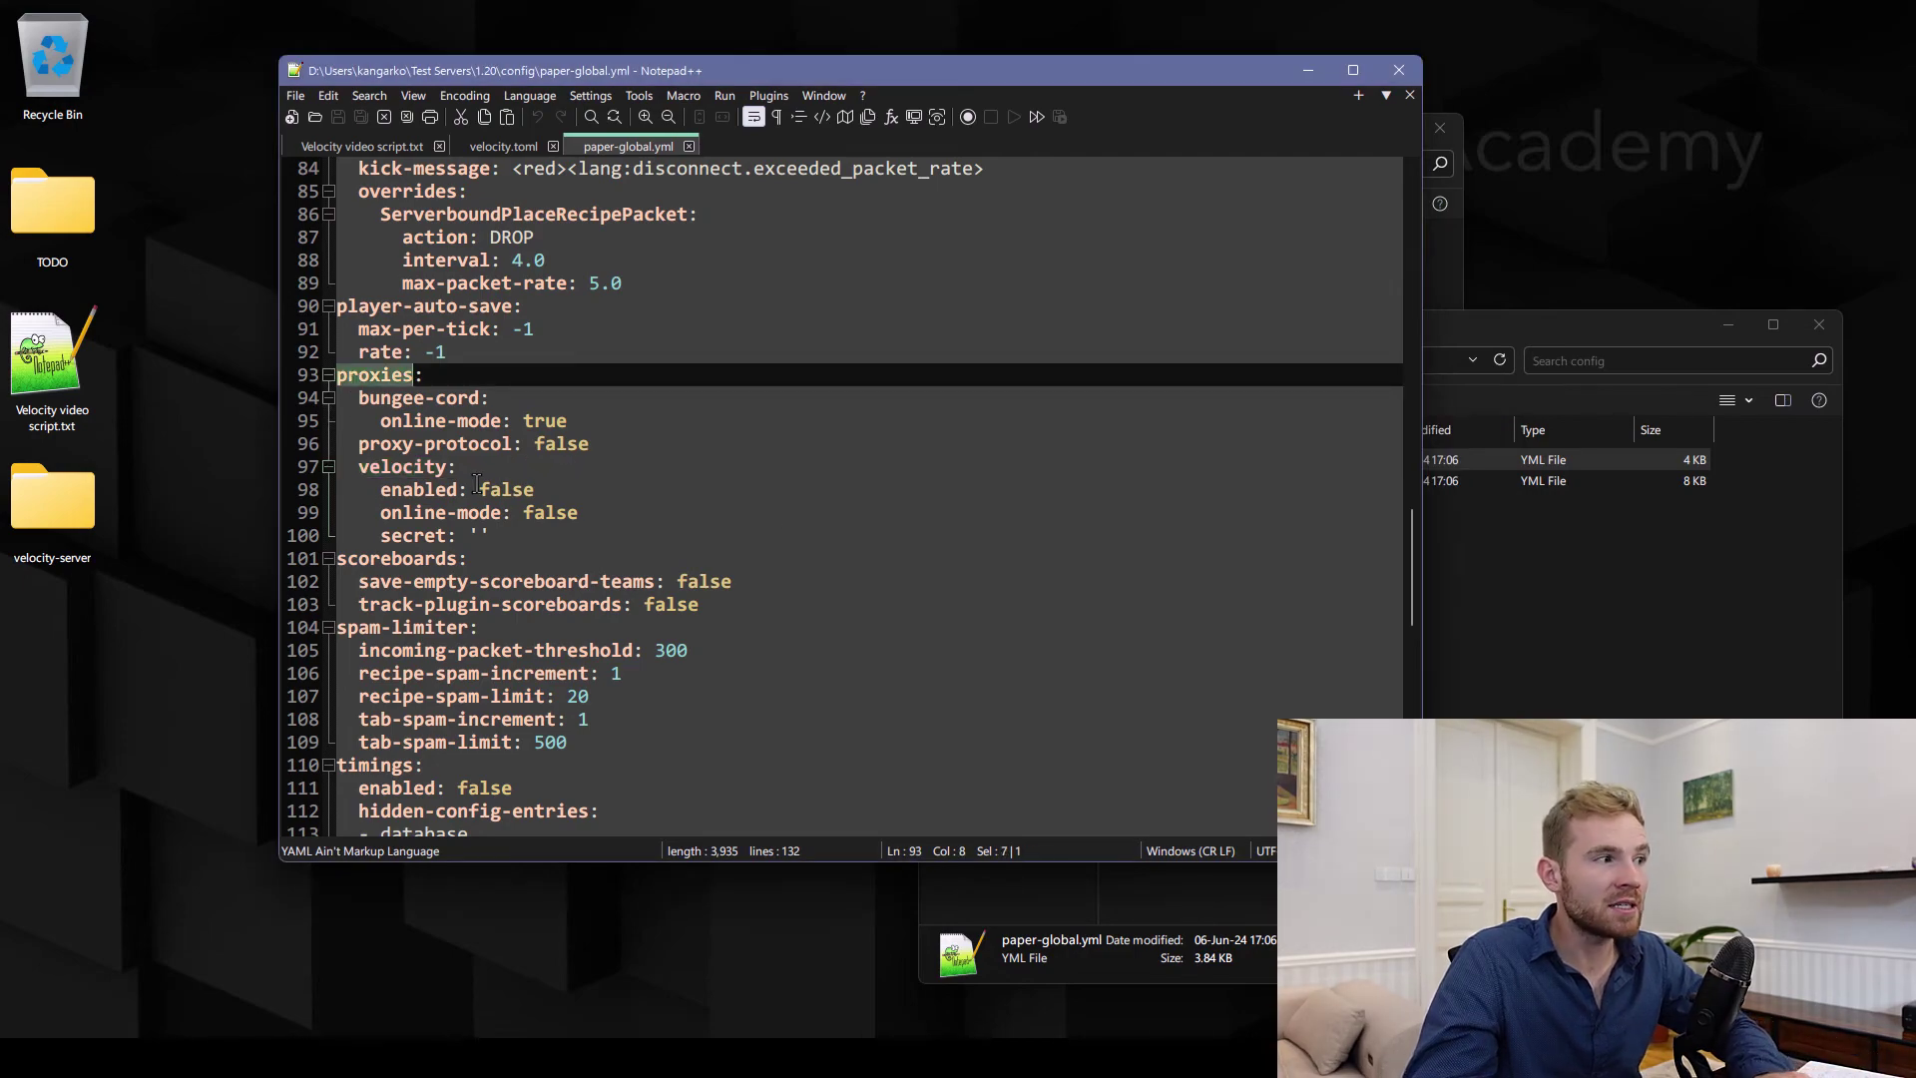
double_click(483, 488)
type("true")
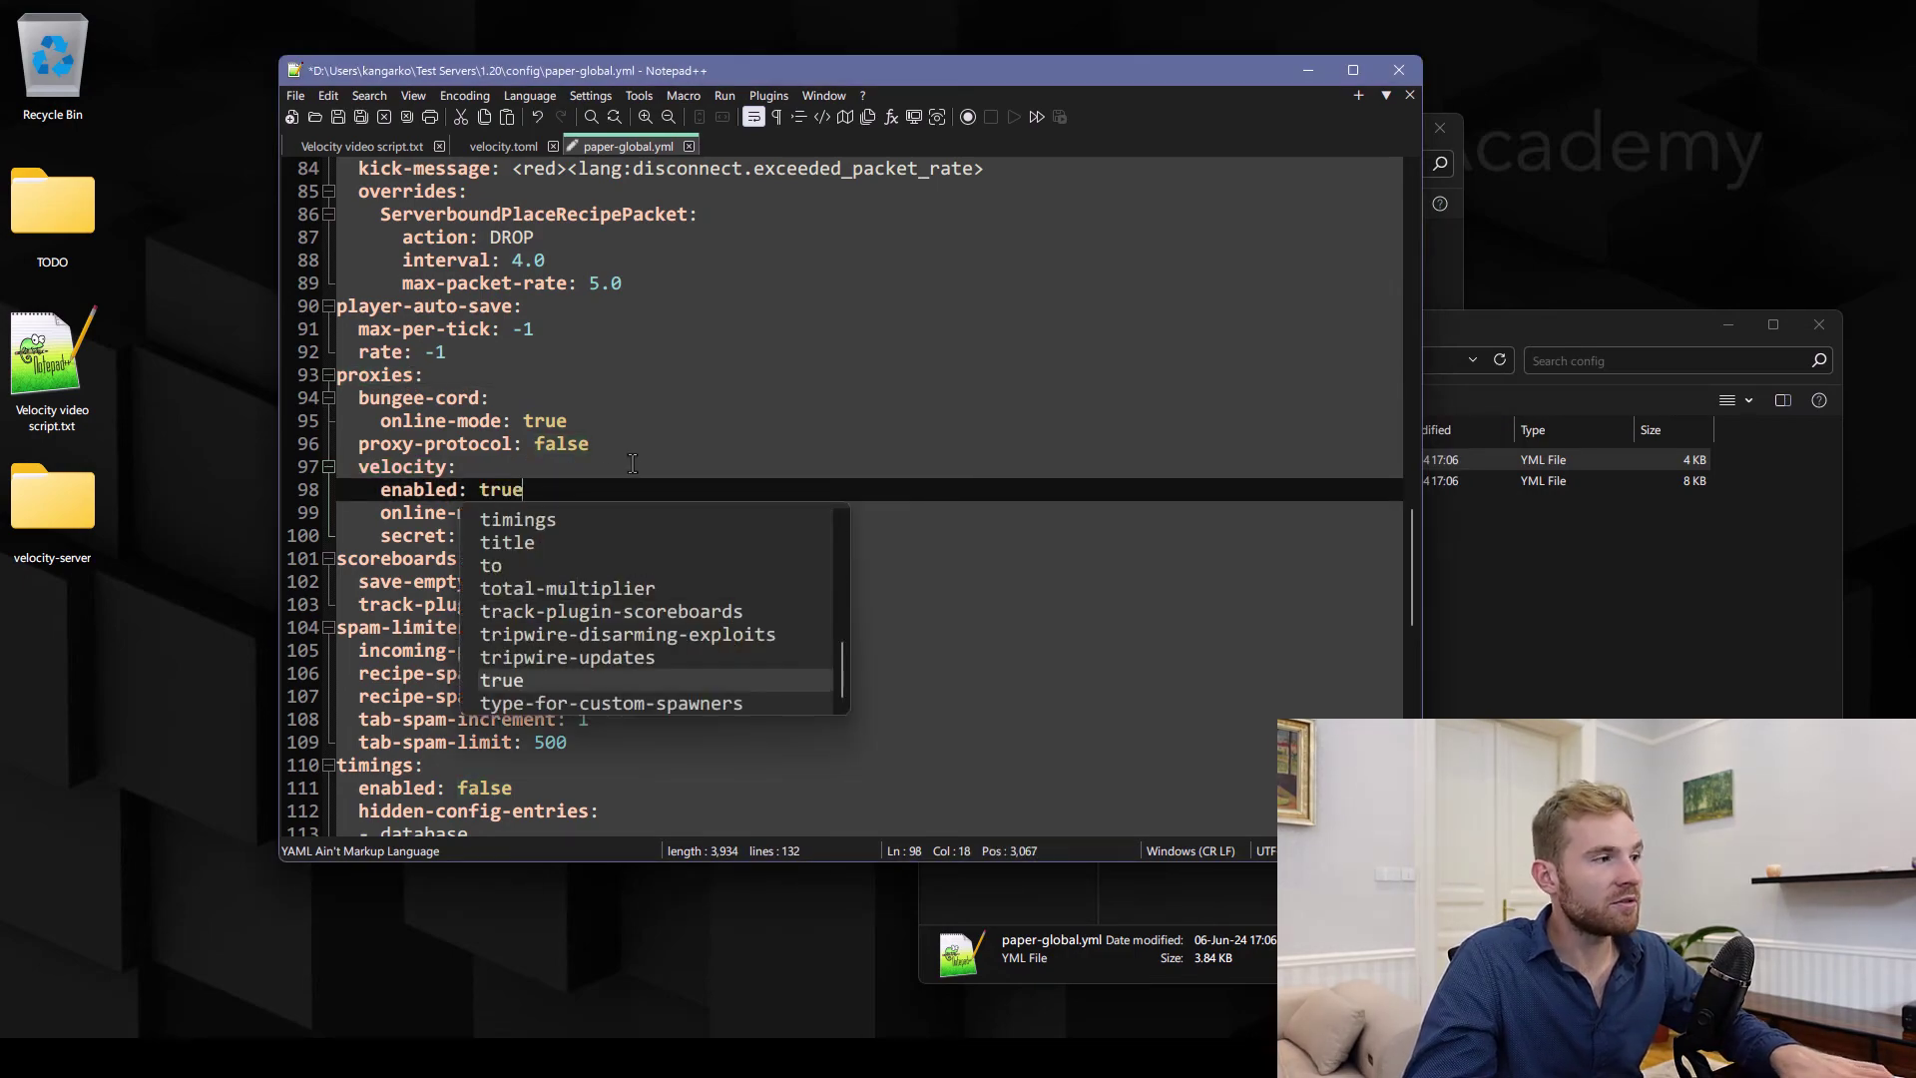
key("ctrl+s")
left_click_drag(579, 511, 429, 510)
double_click(531, 514)
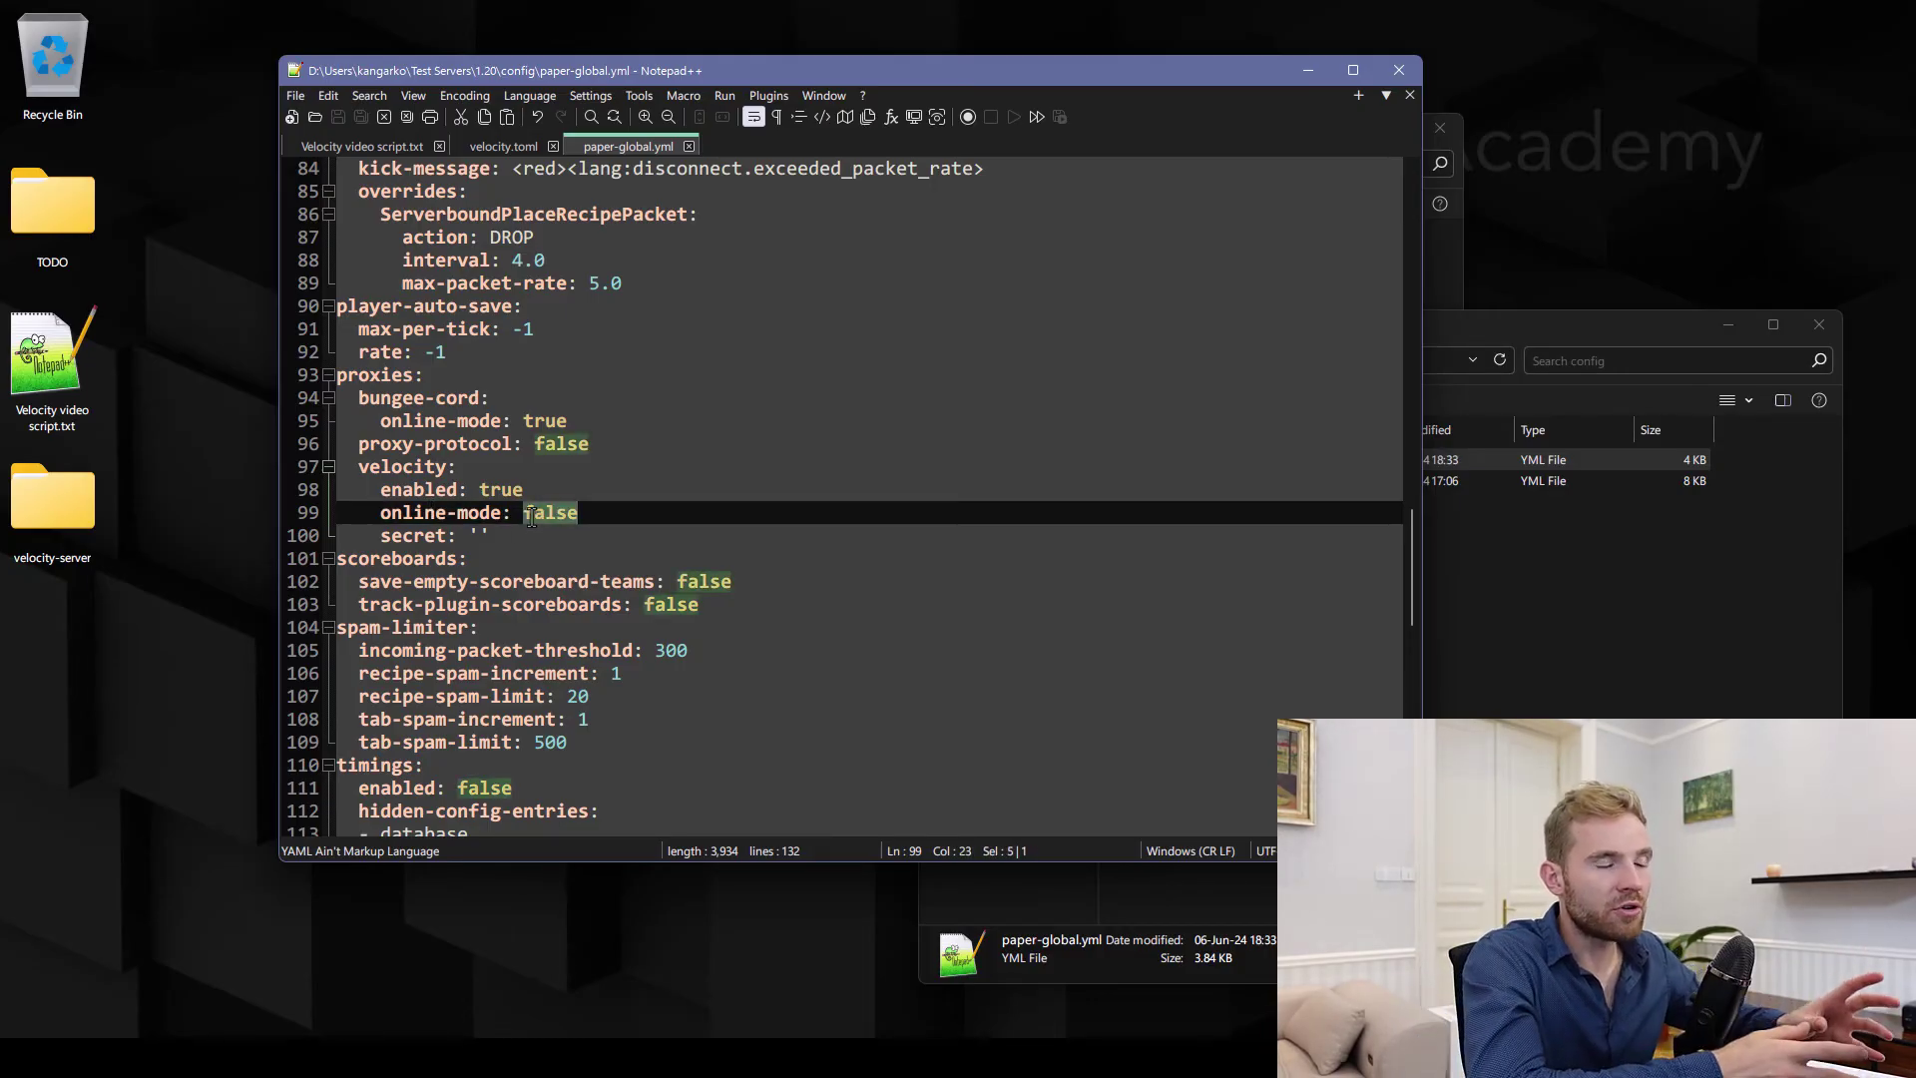
type("true")
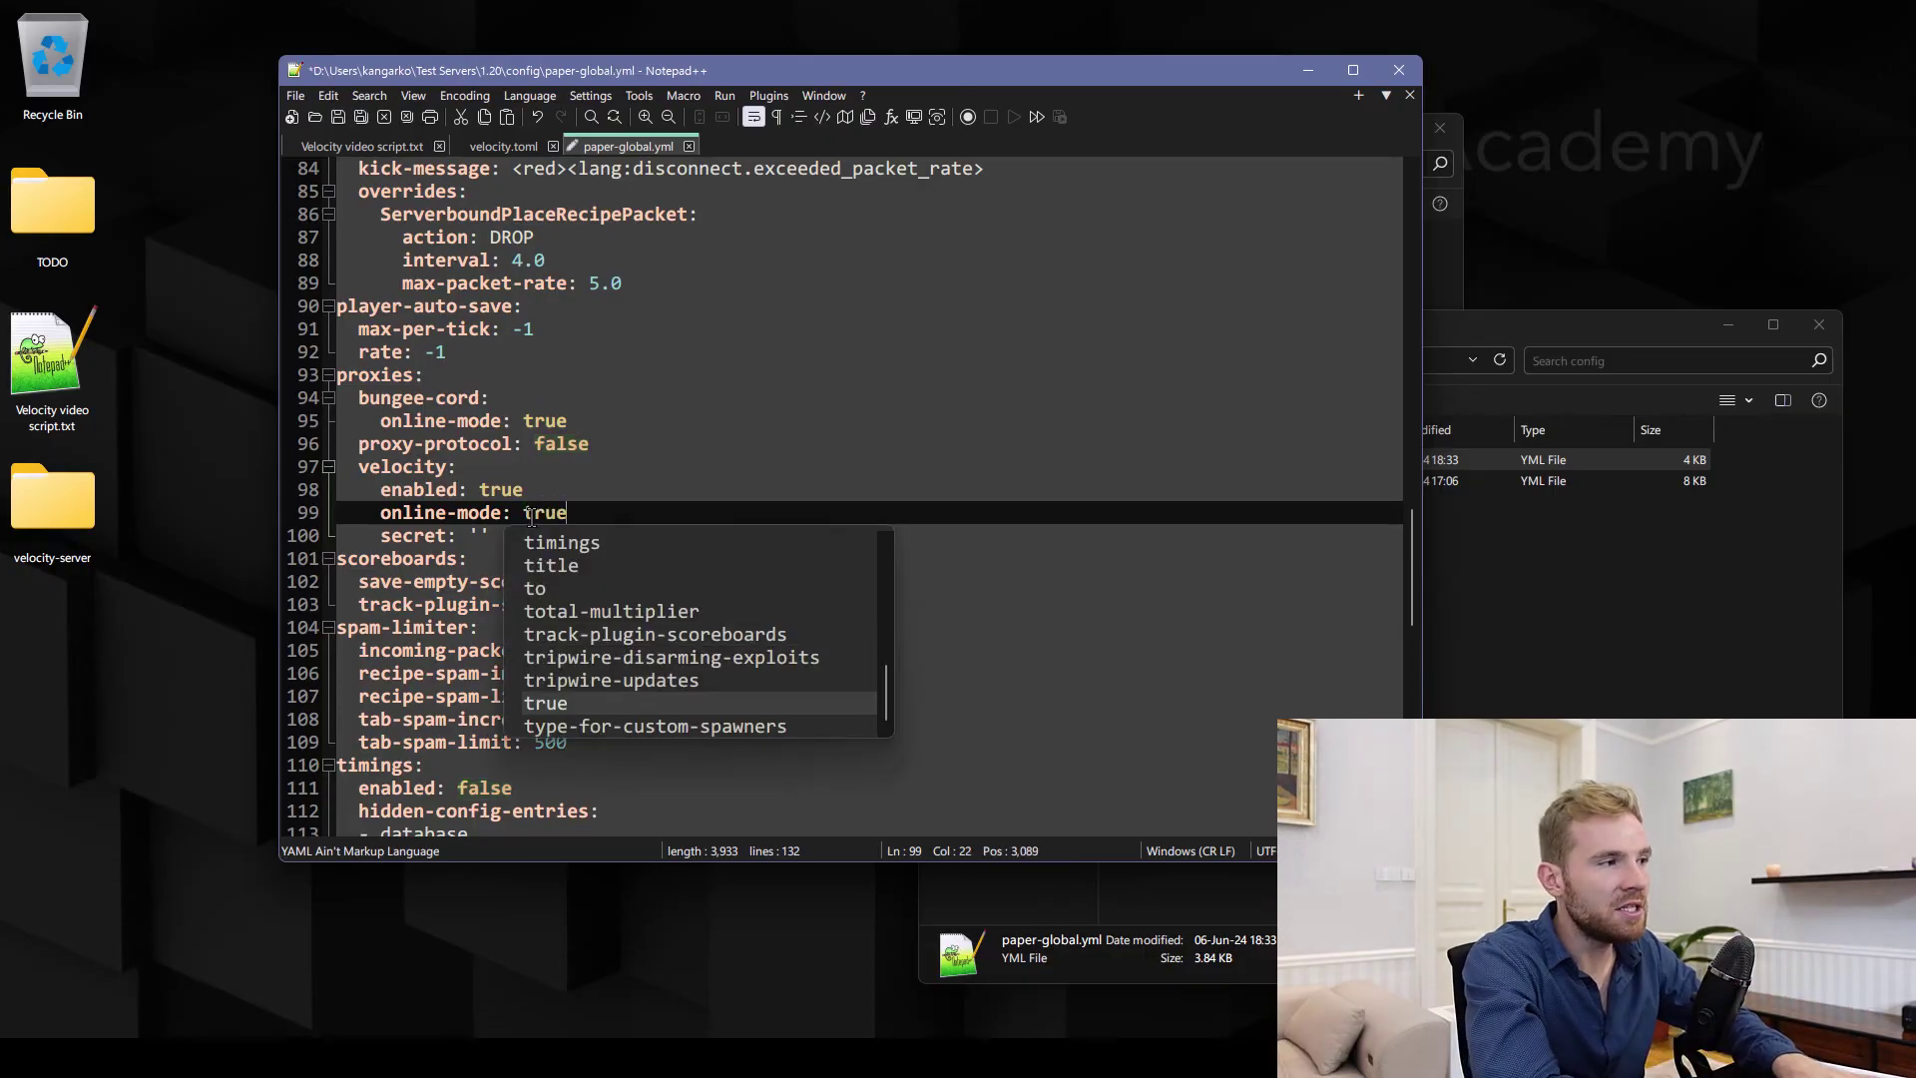
left_click_drag(381, 512, 543, 515)
Open the 1.20 server's server.properties from File Explorer
left_click(1636, 598)
left_click(1395, 360)
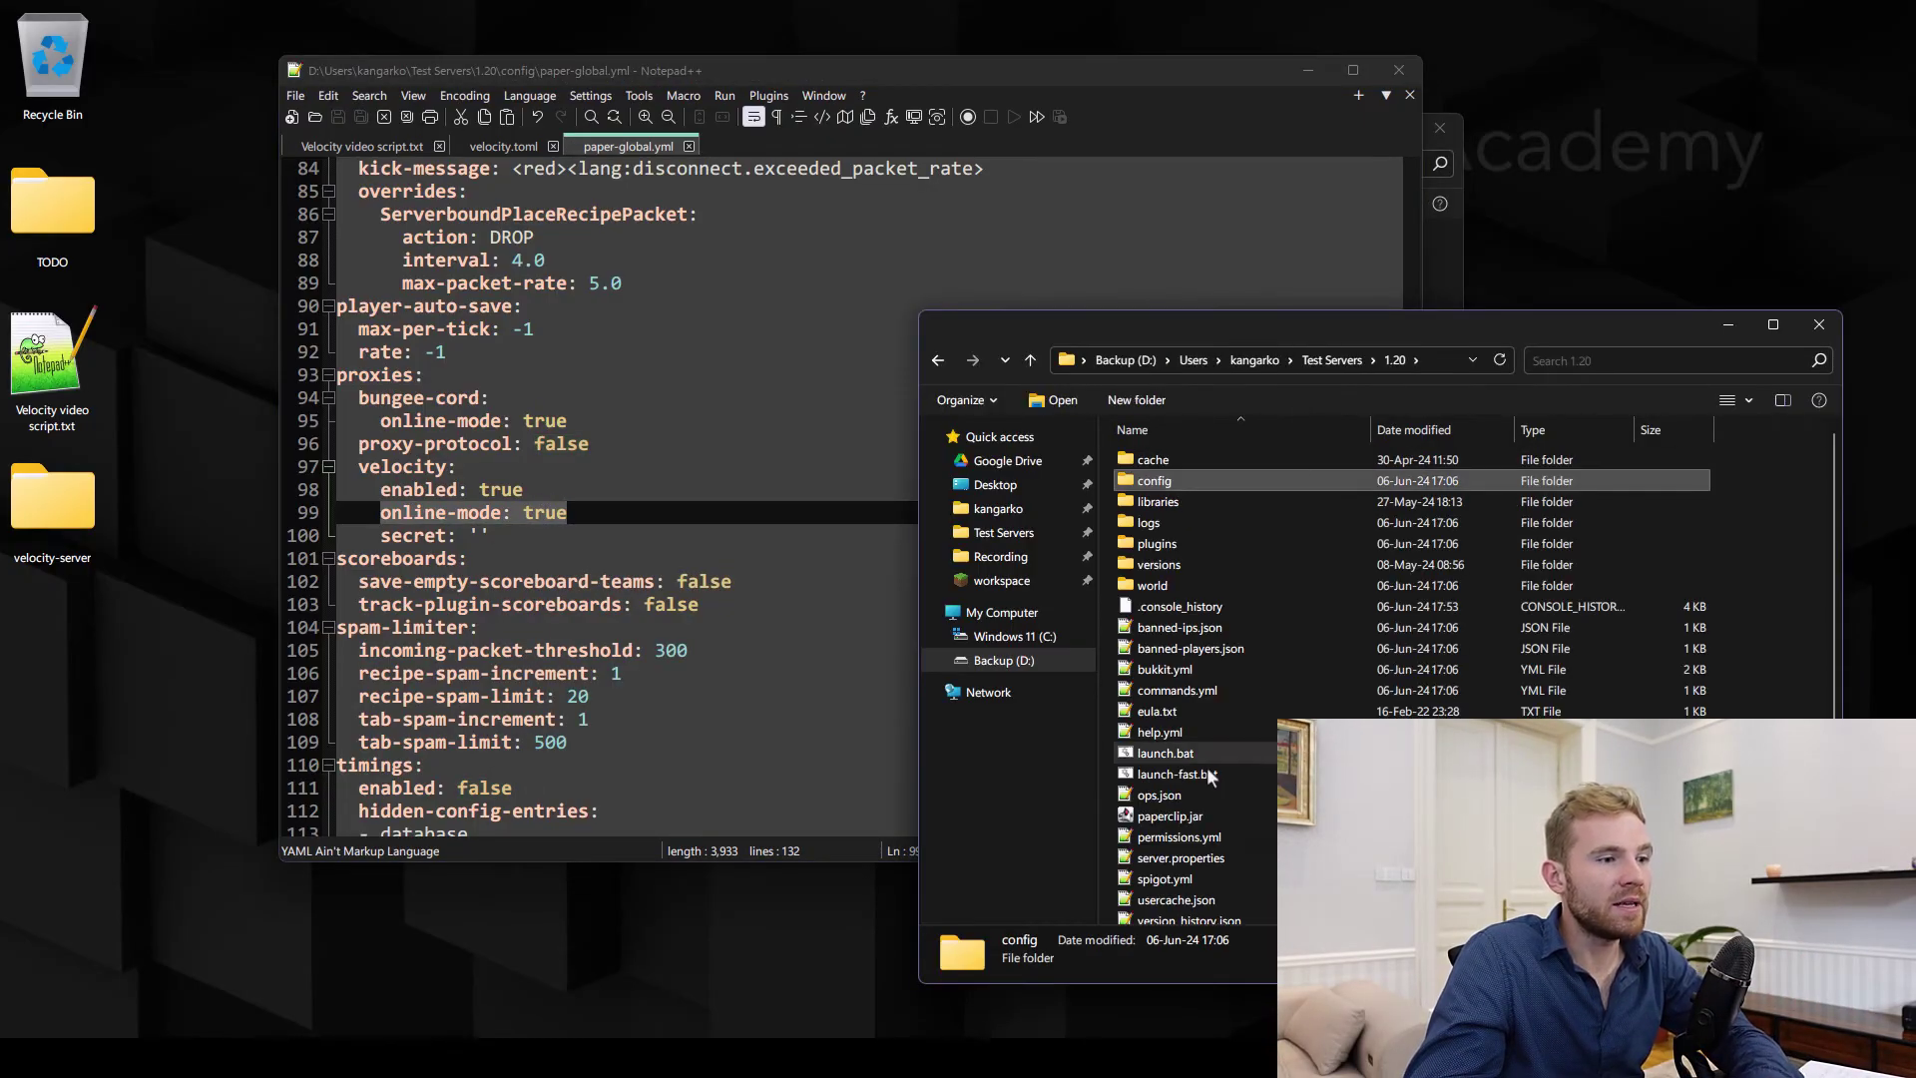
double_click(1172, 859)
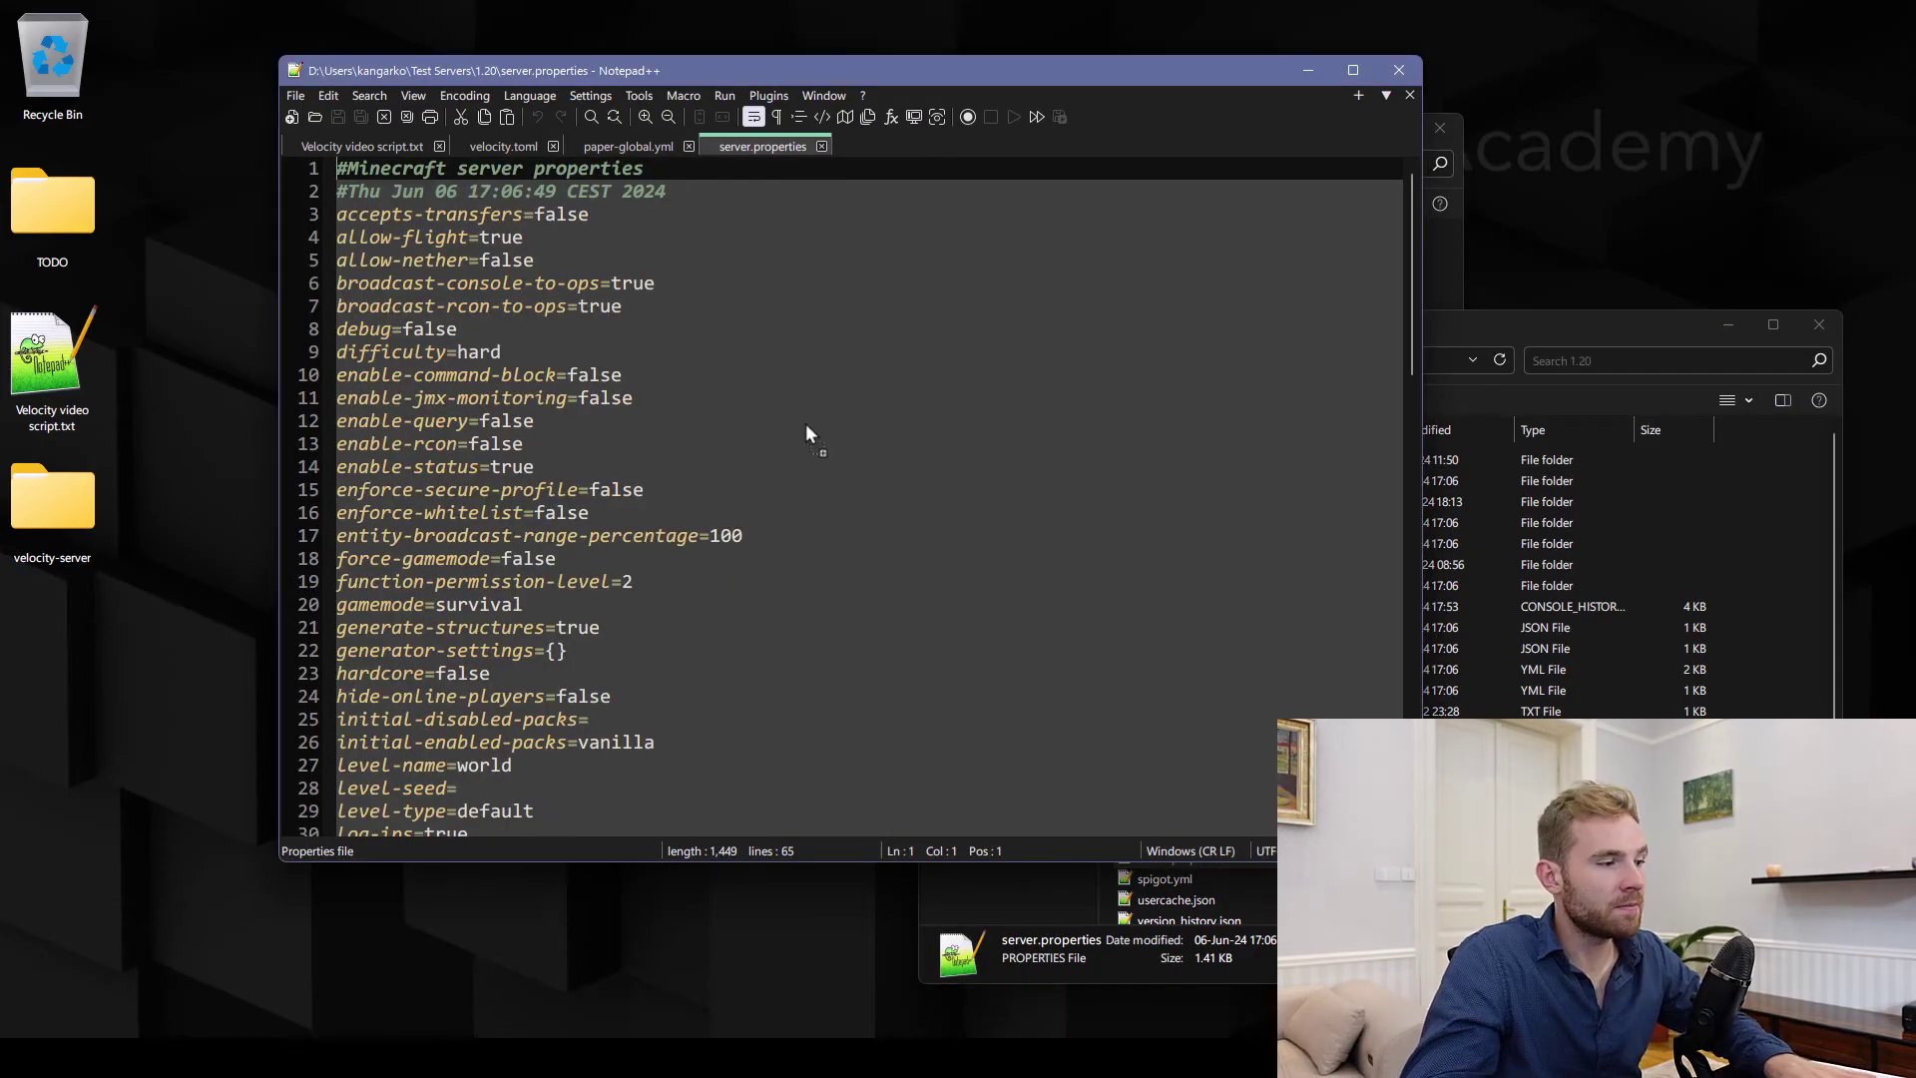
Find online-mode in server.properties and confirm it is set to false
key("ctrl+f")
type("online-mode")
key("Return")
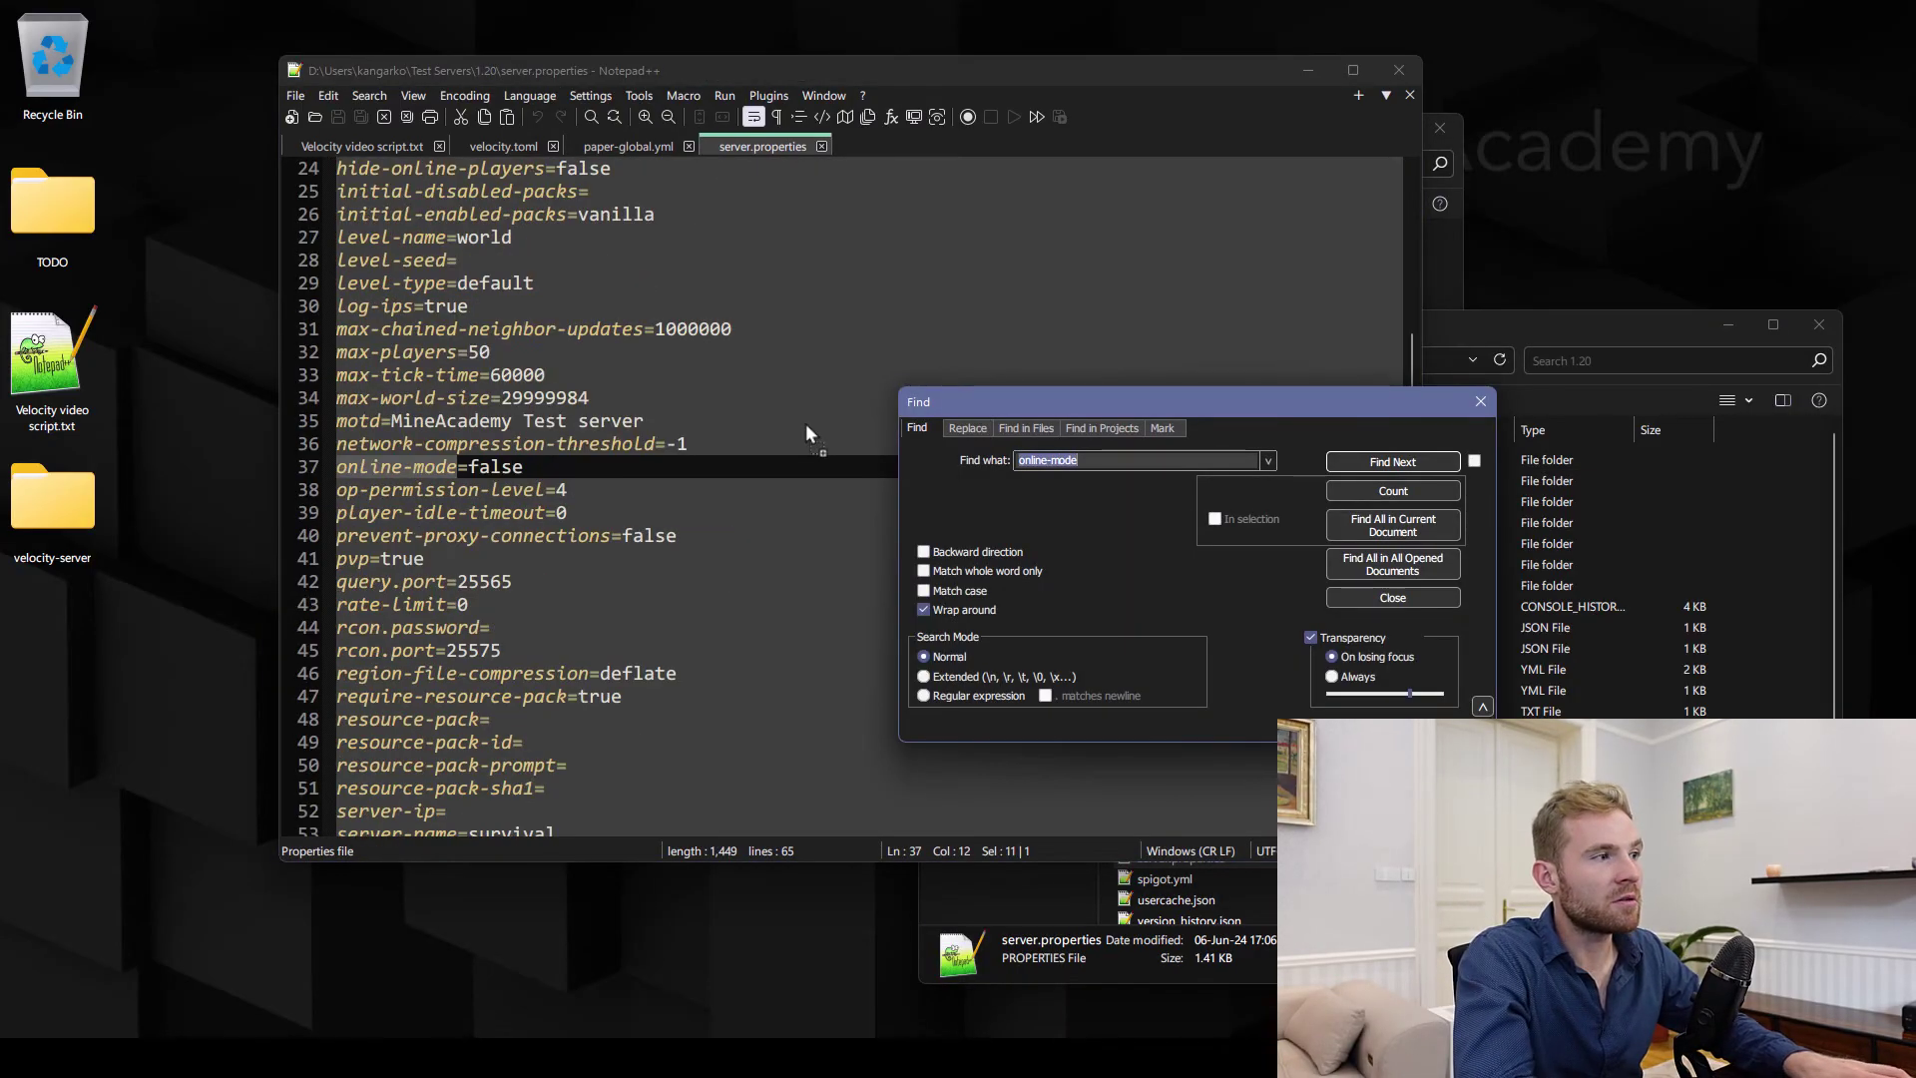
key("Escape")
key("Right")
key("shift+End")
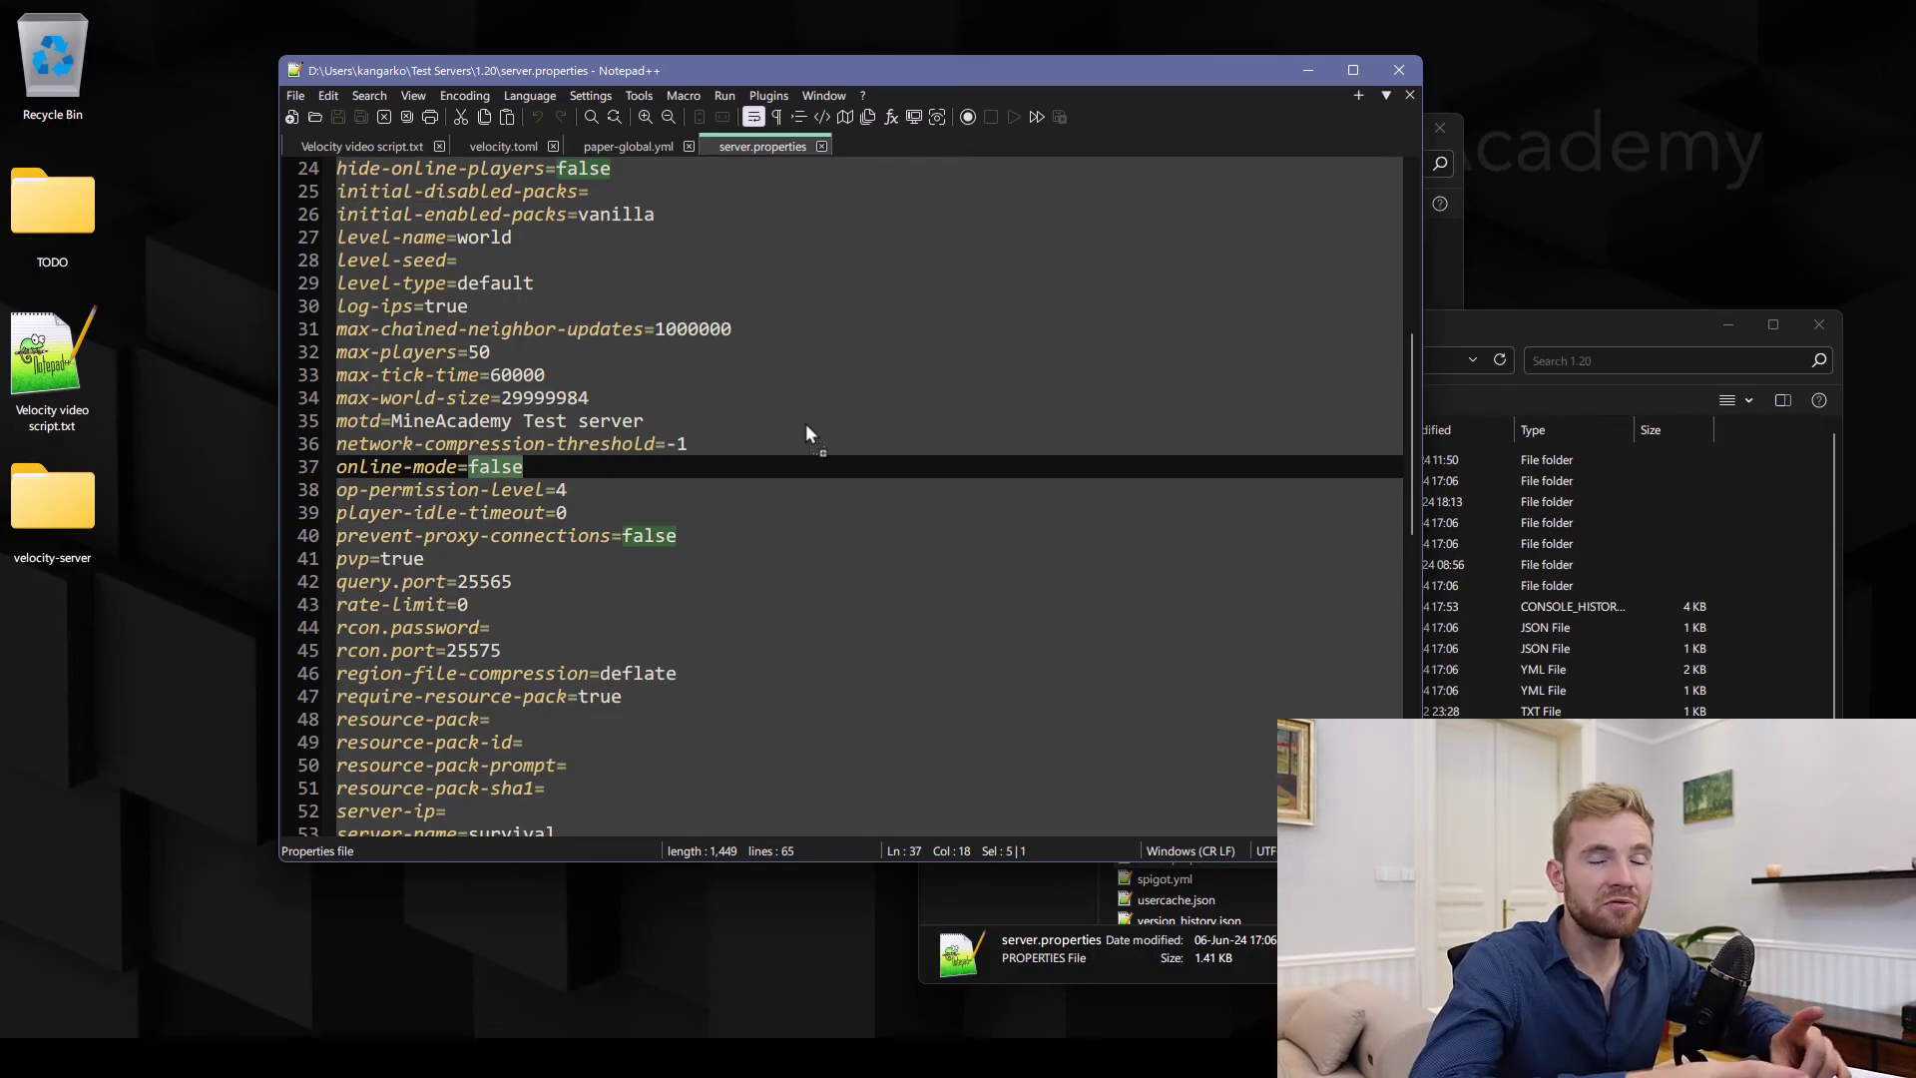
Paste the forwarding secret after secret: in paper-global.yml and save it
left_click(601, 146)
left_click(763, 146)
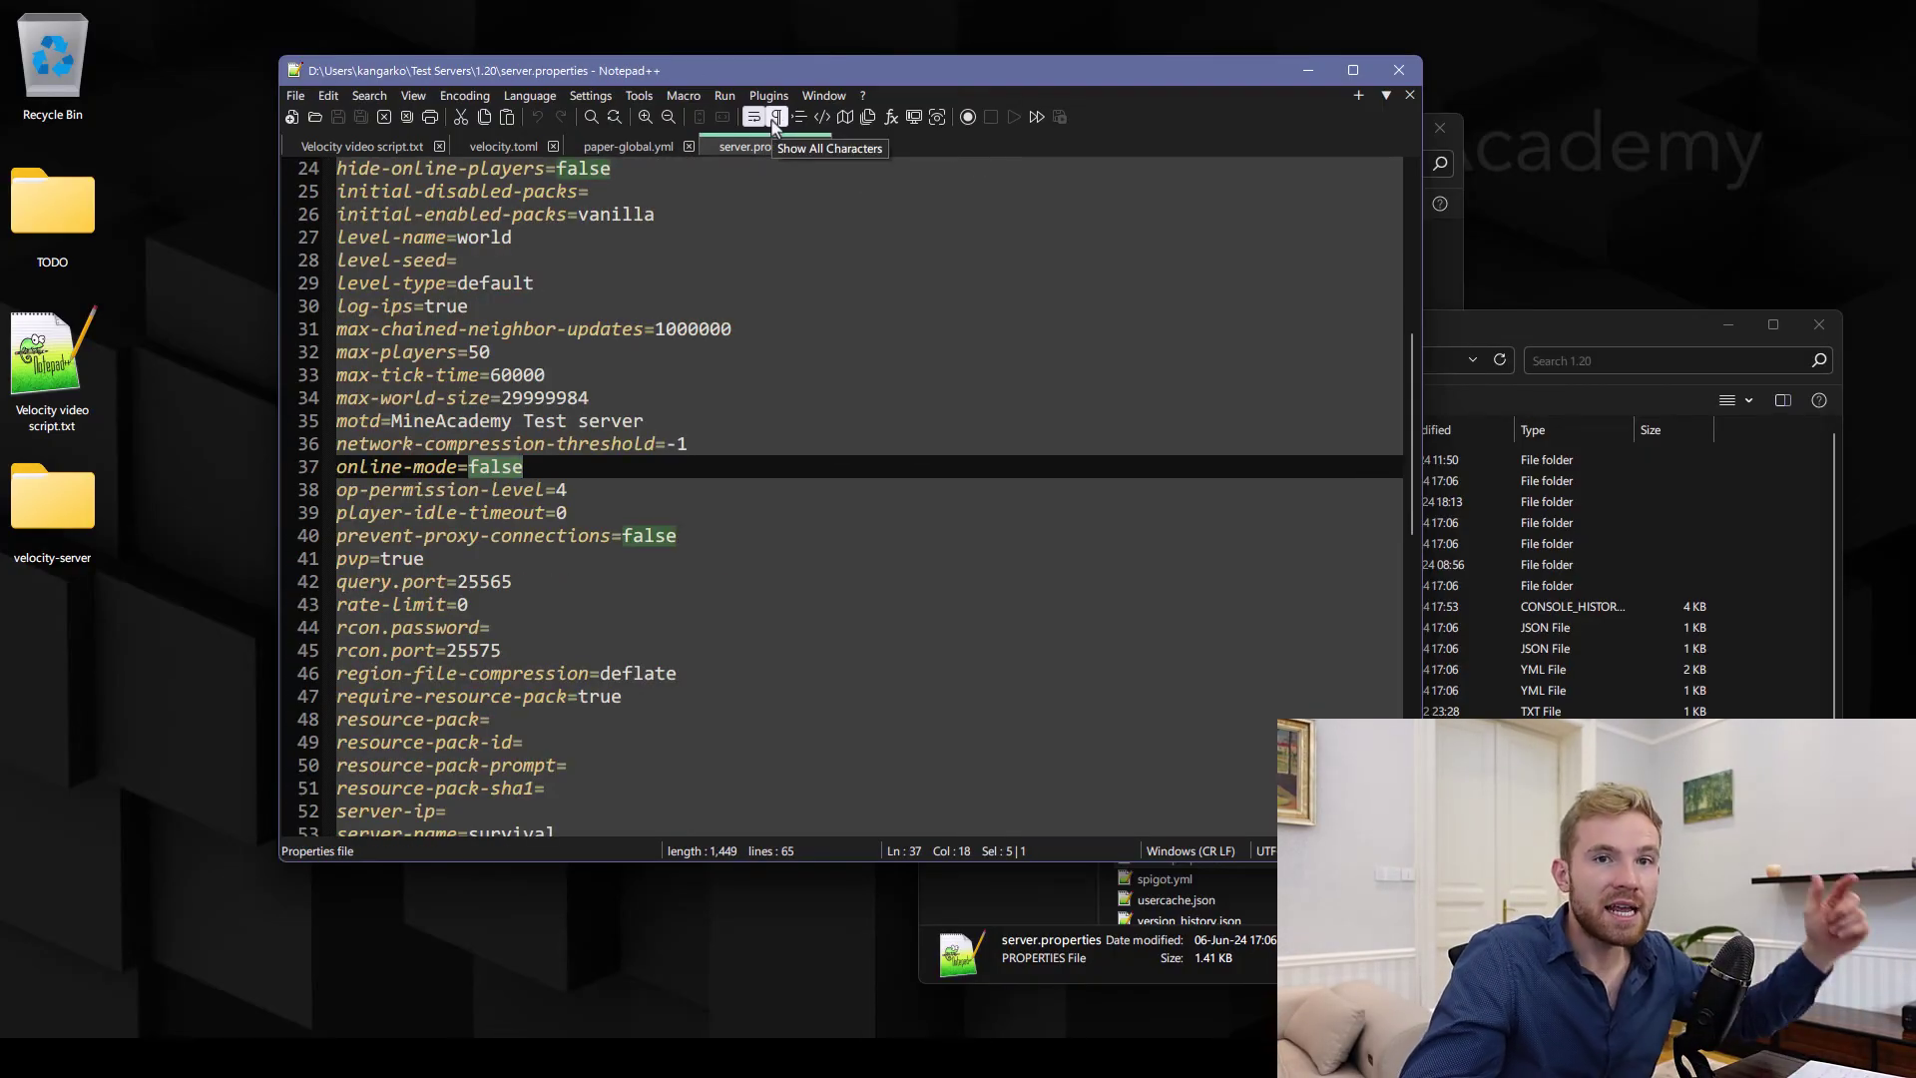
key("ctrl+Tab")
left_click(479, 535)
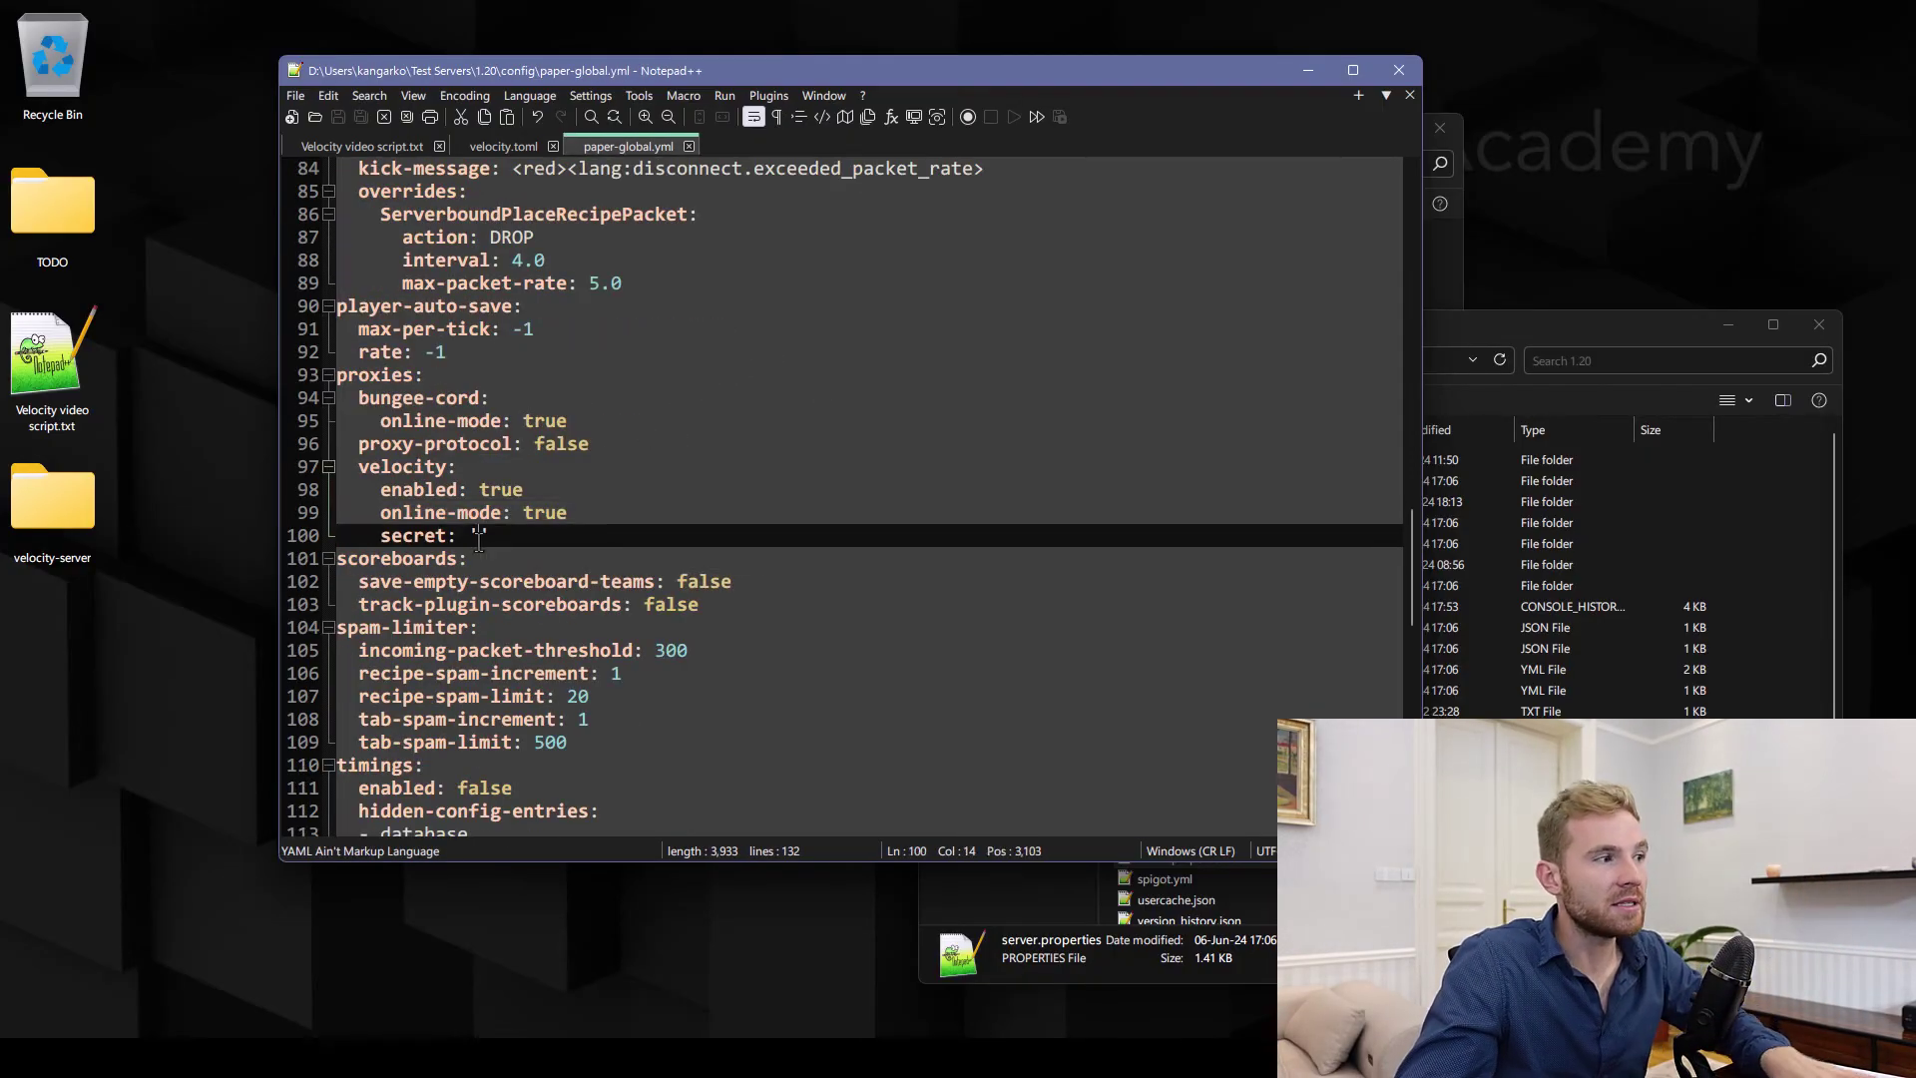
key("ctrl+v")
left_click_drag(480, 536, 618, 552)
key("ctrl+s")
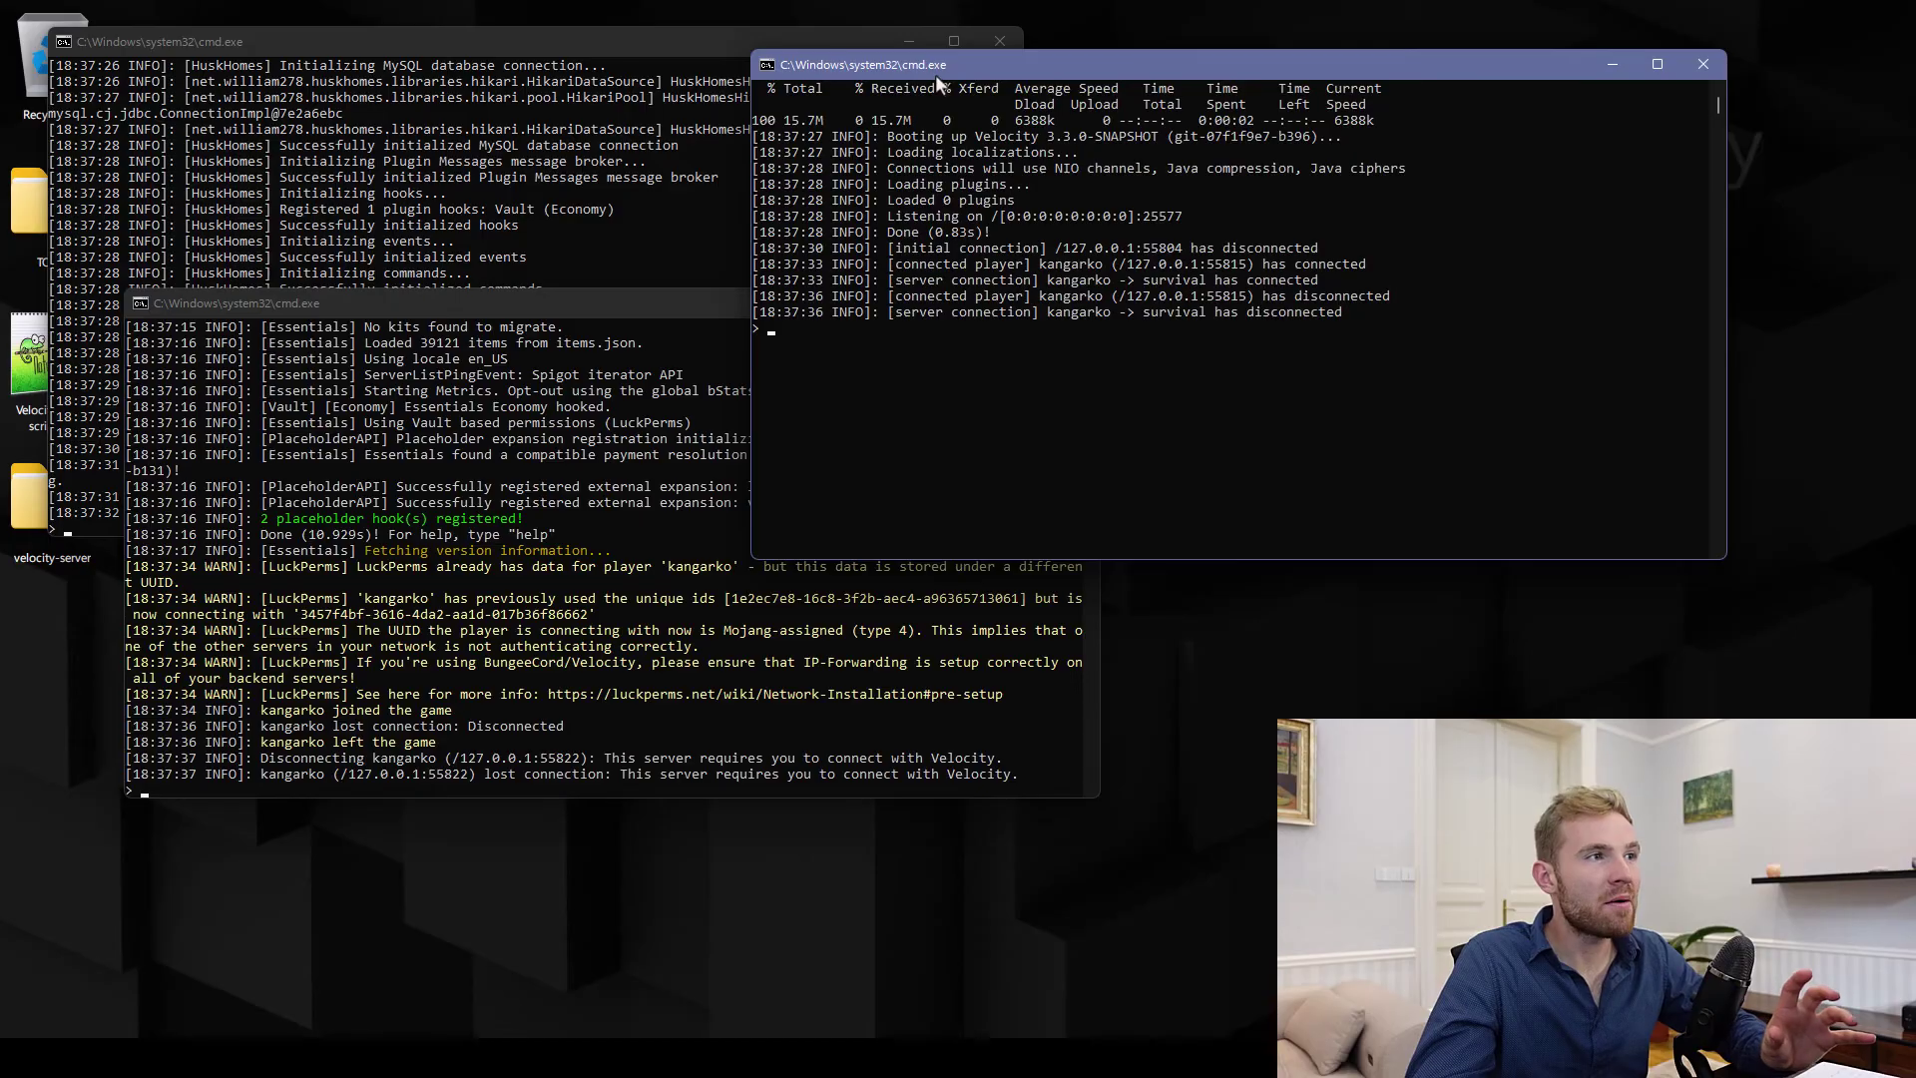
Rearrange the Velocity, Essentials and HuskHomes console windows on screen
left_click_drag(936, 74, 1003, 82)
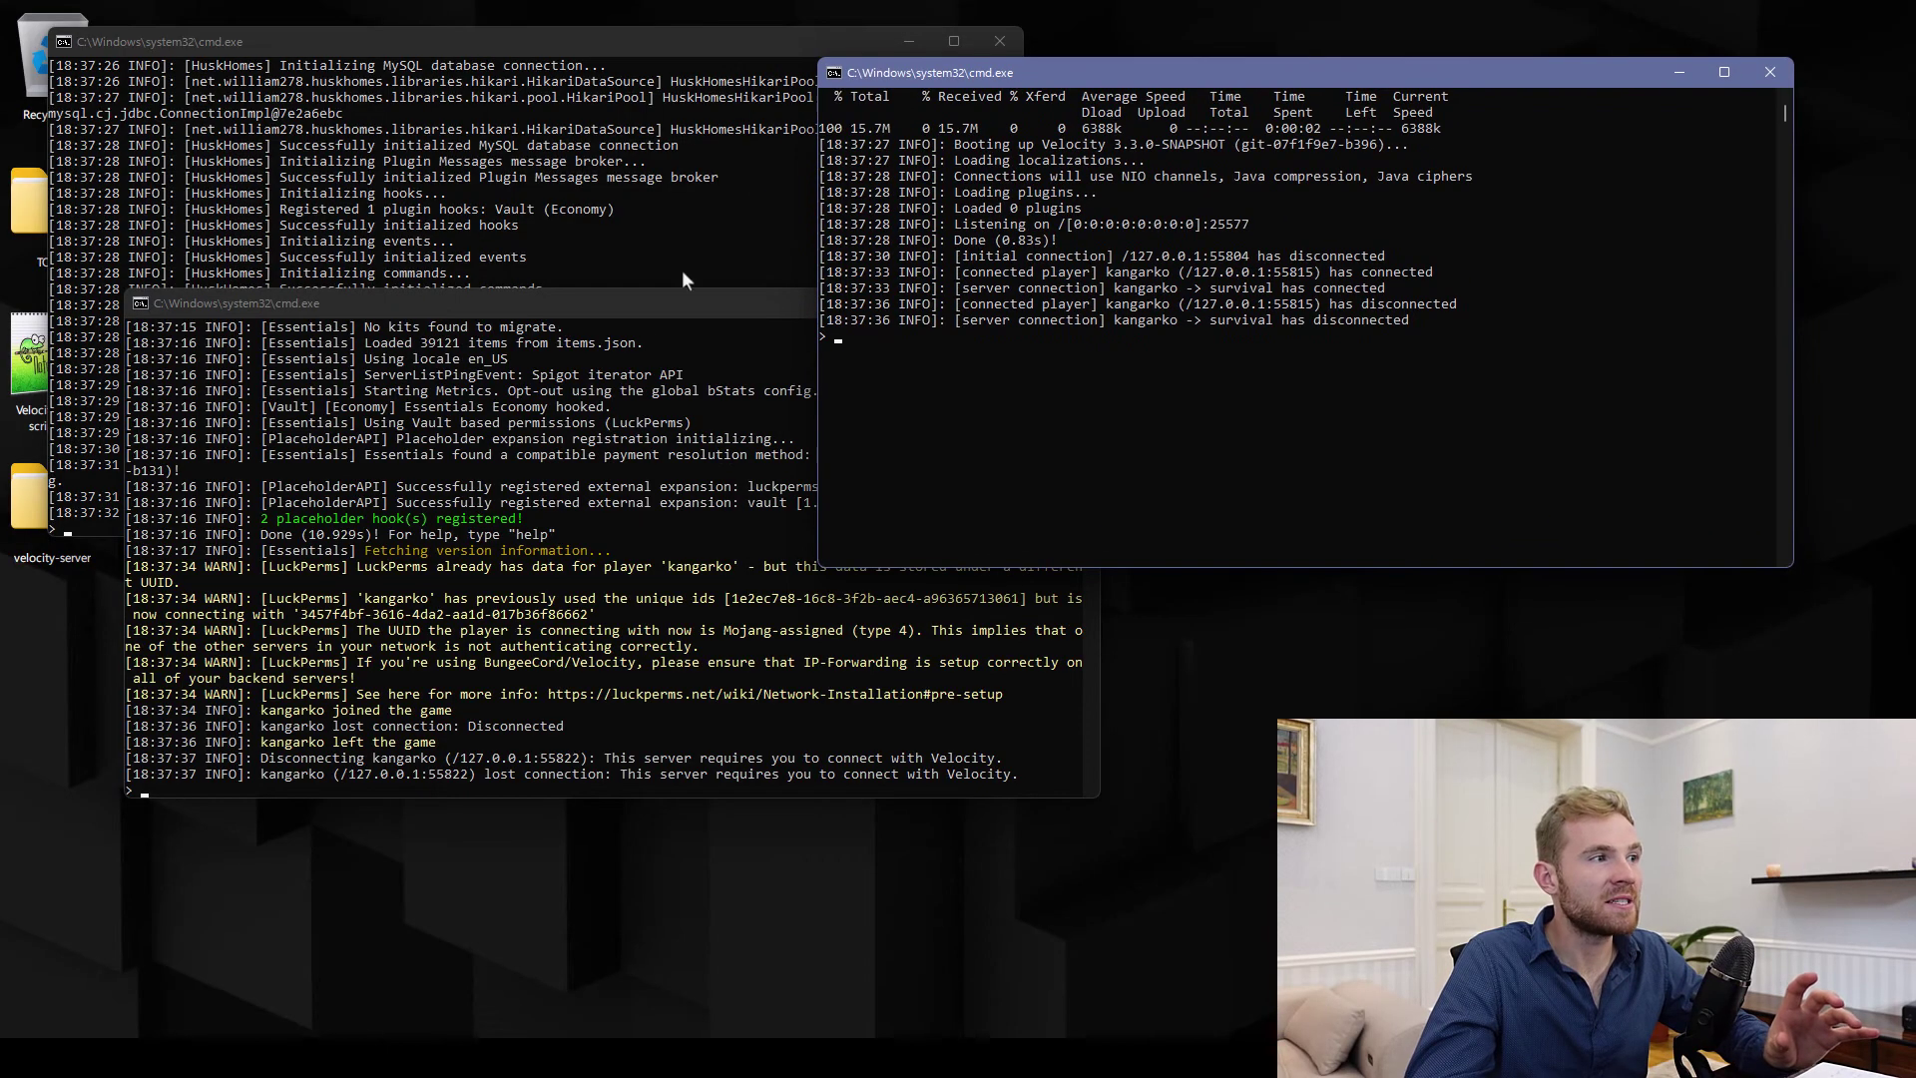
left_click_drag(672, 302, 704, 343)
left_click_drag(602, 50, 660, 52)
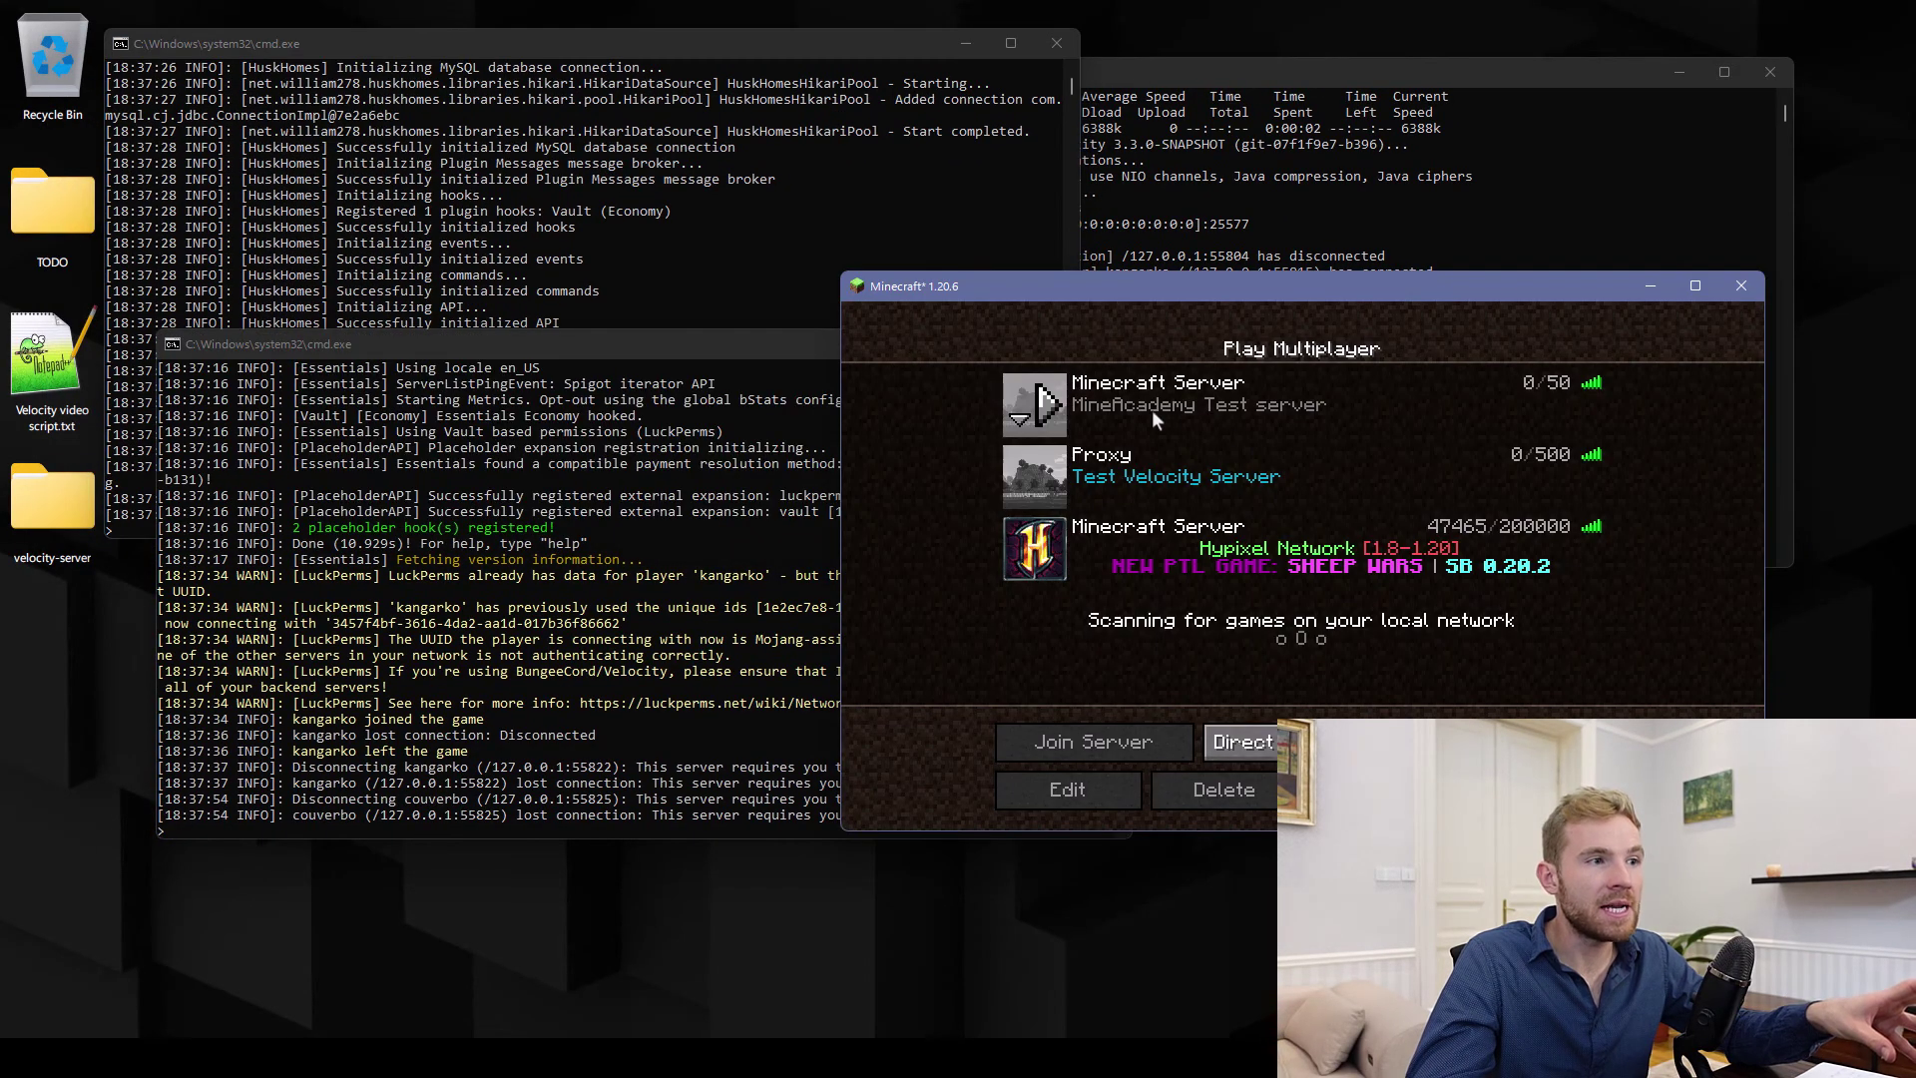
Leave the backend test server and join the Test Velocity Server proxy
double_click(1151, 409)
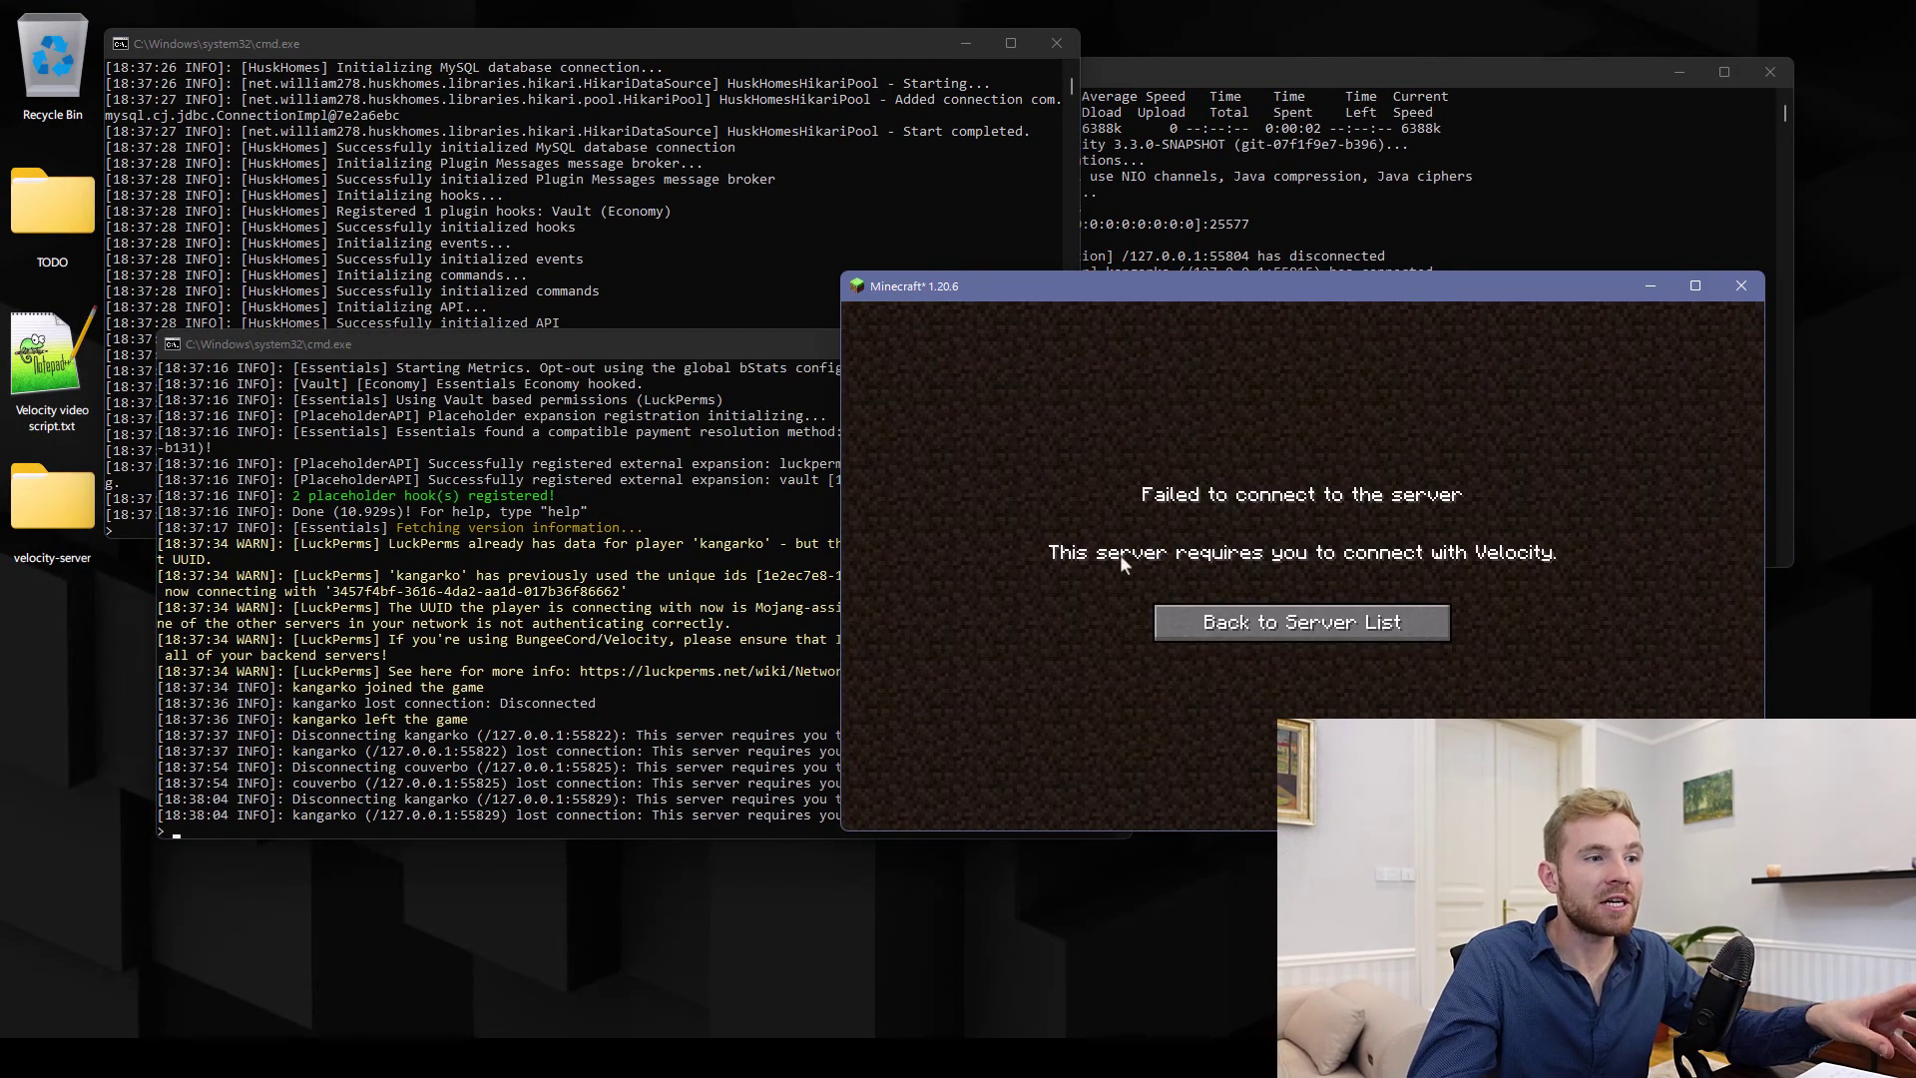
left_click(1233, 623)
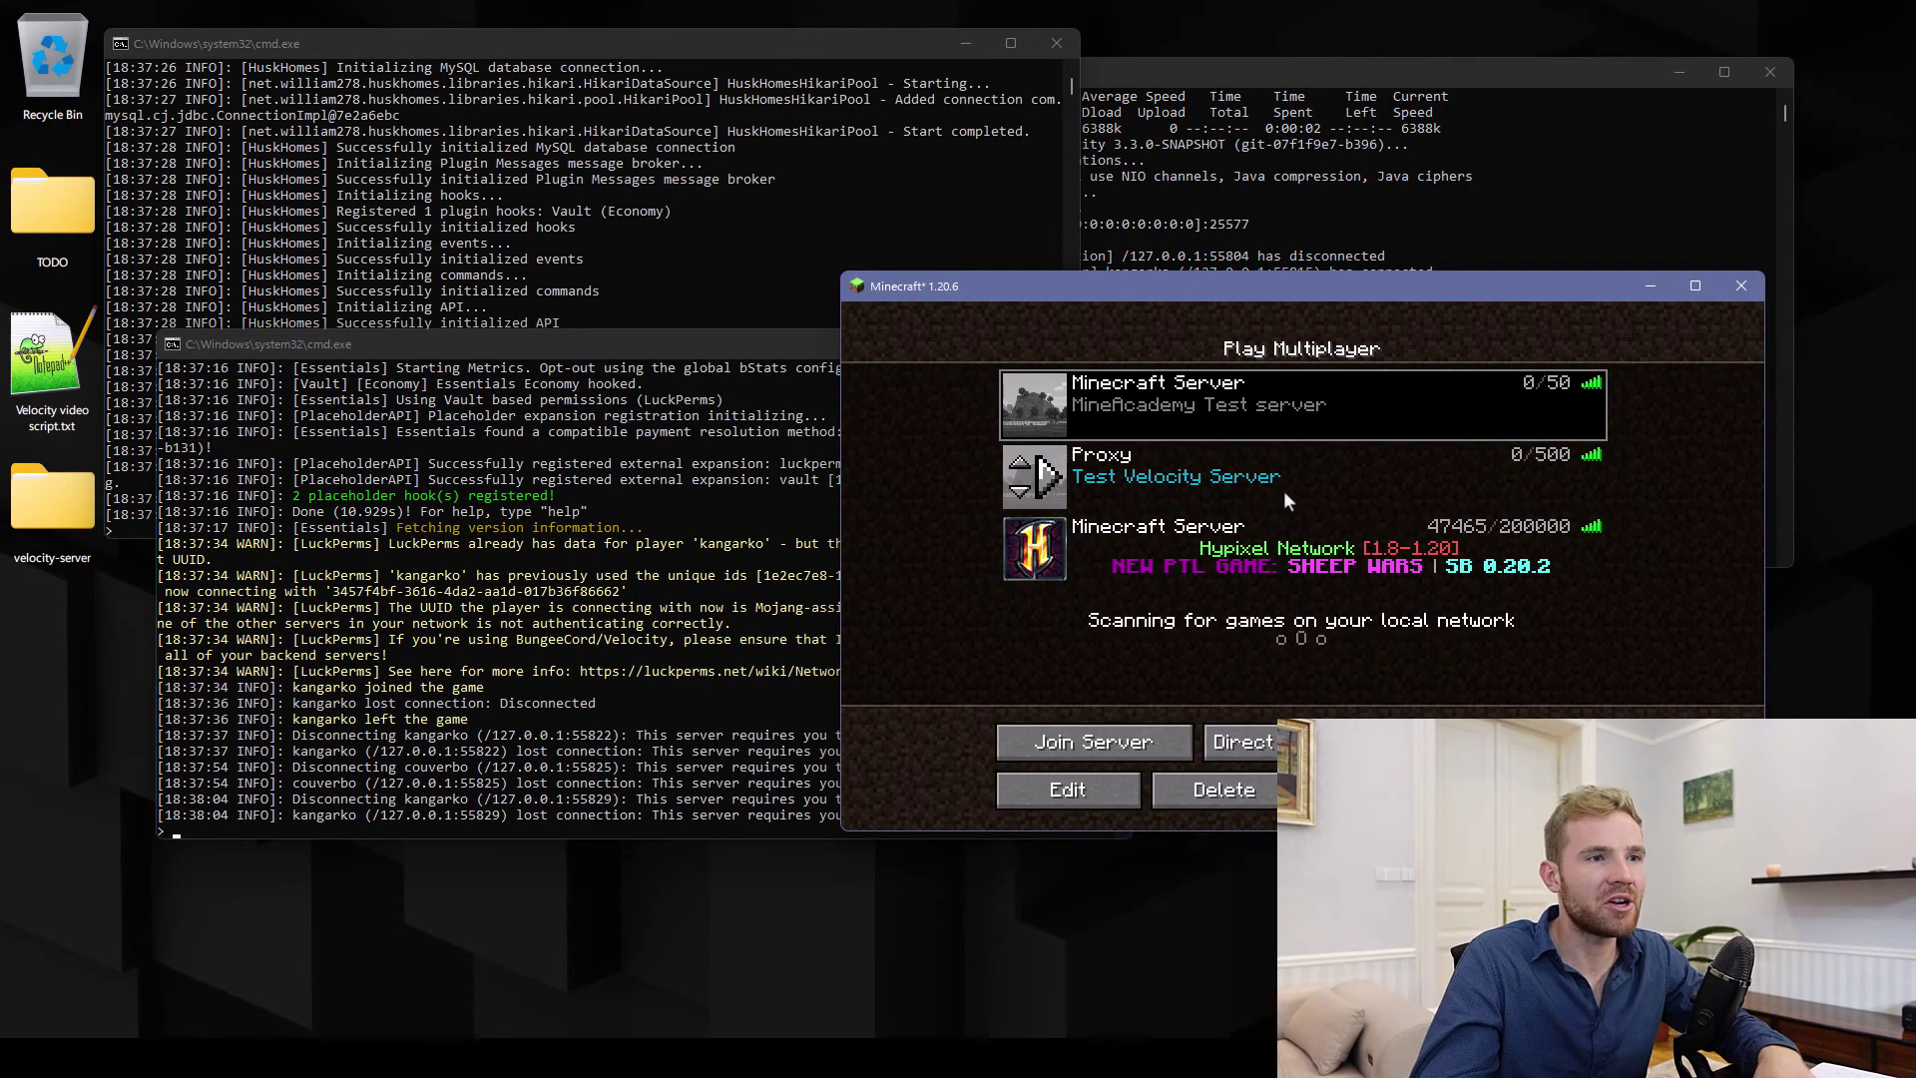
left_click(1177, 495)
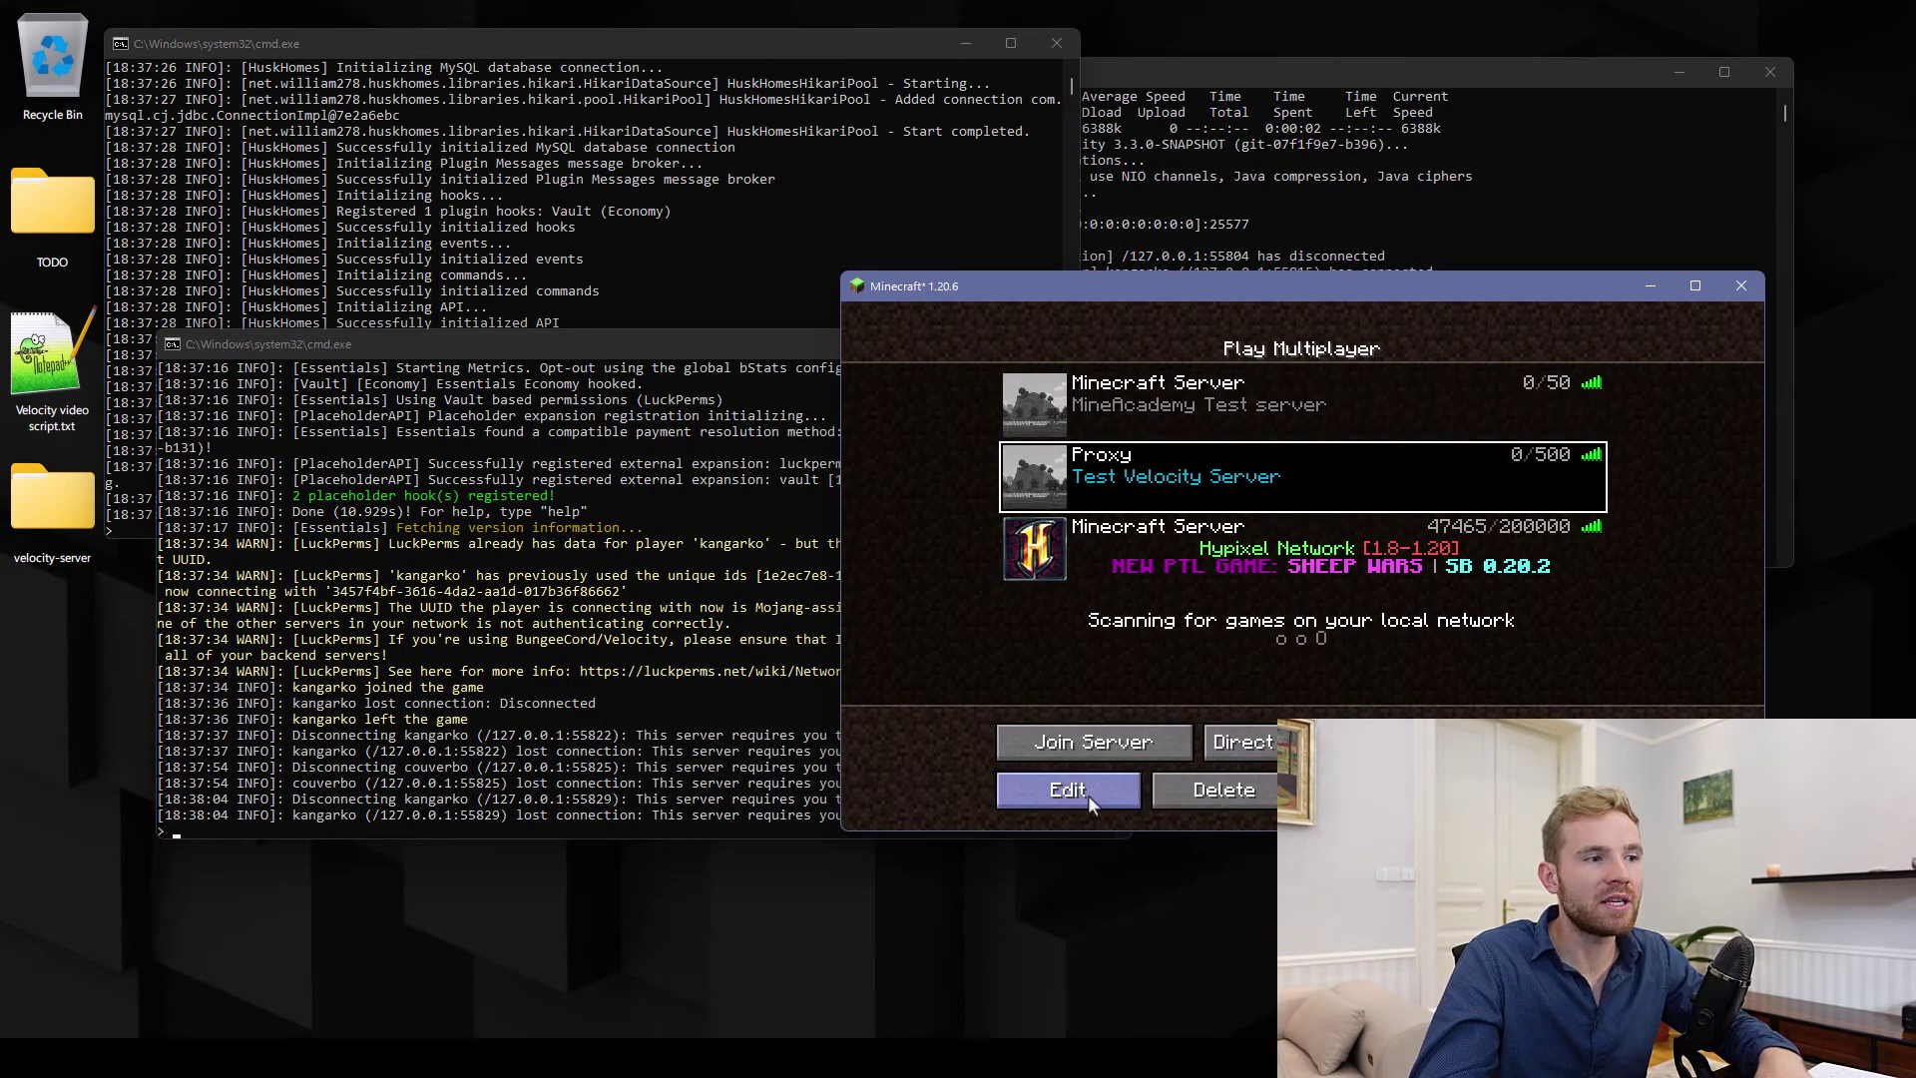
left_click(1108, 746)
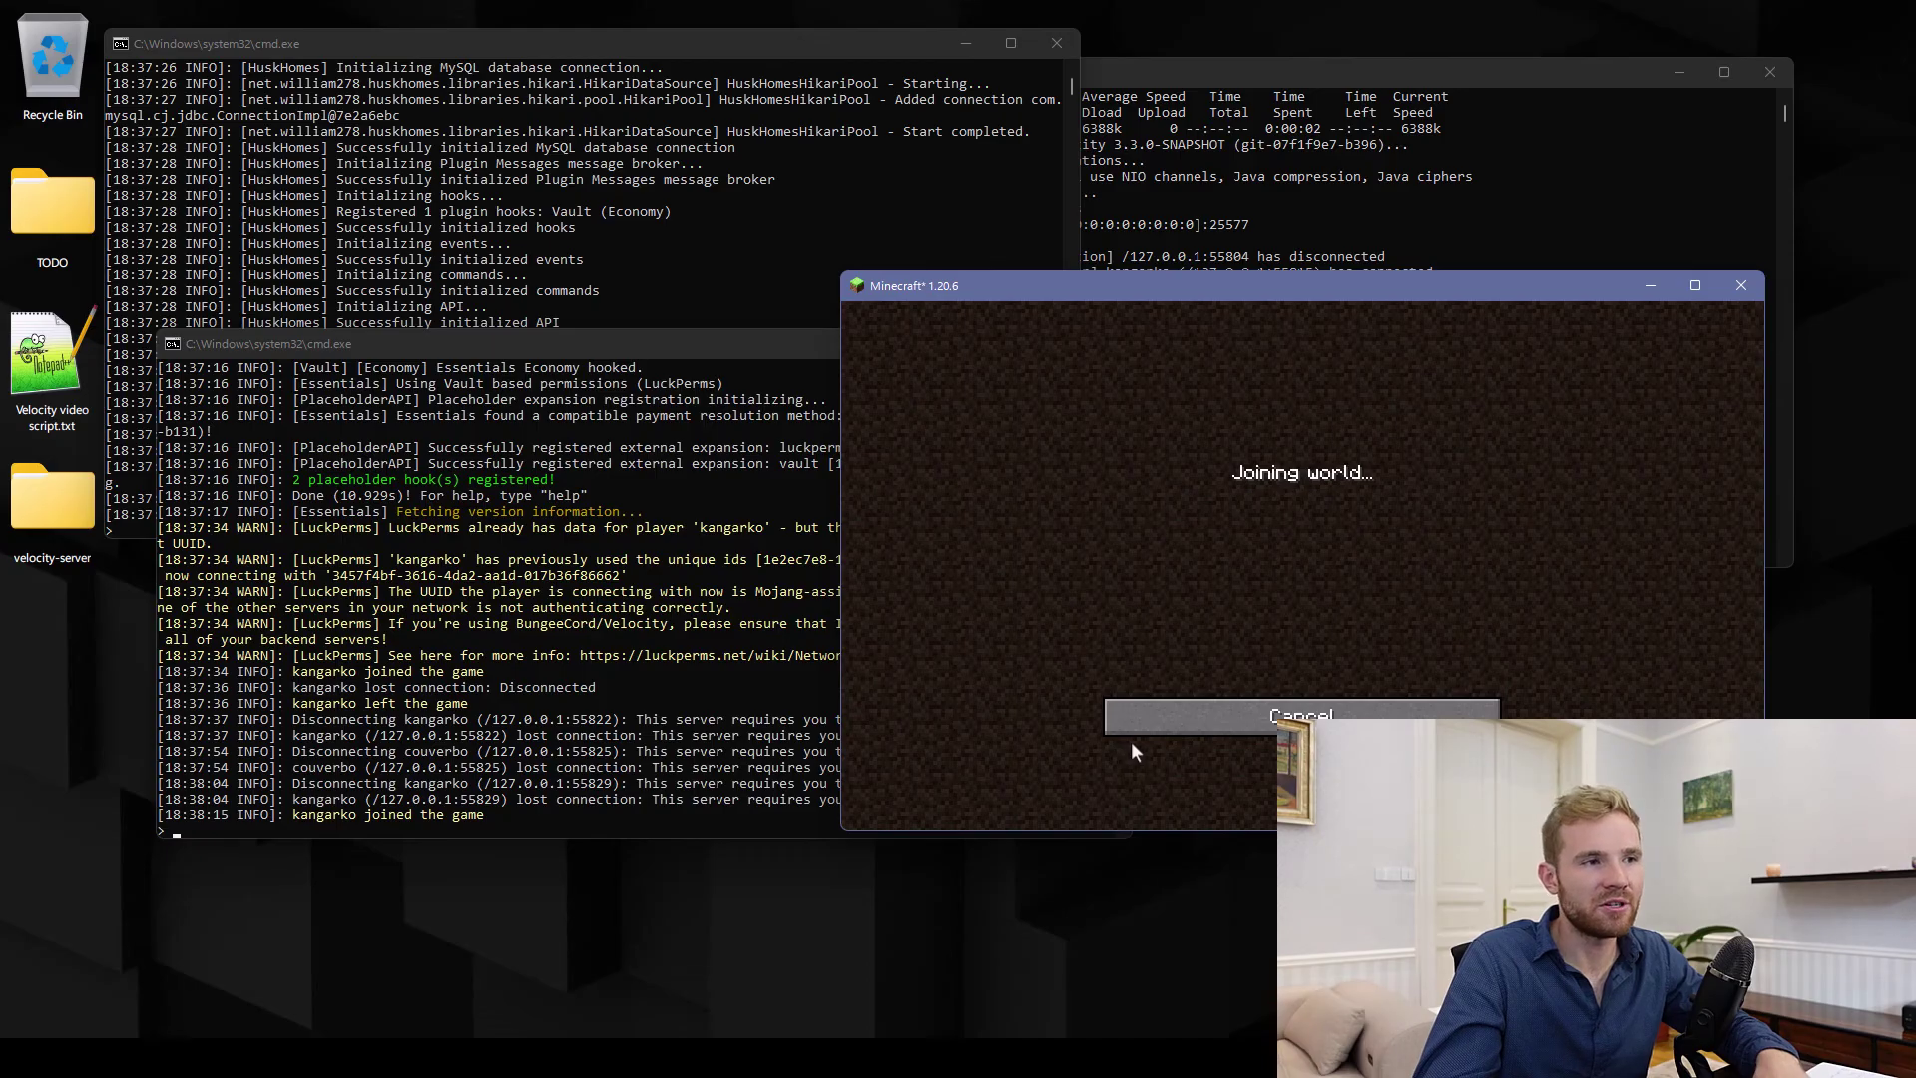
Run /server flat, then /server survival in chat, and open the game menu
key("slash")
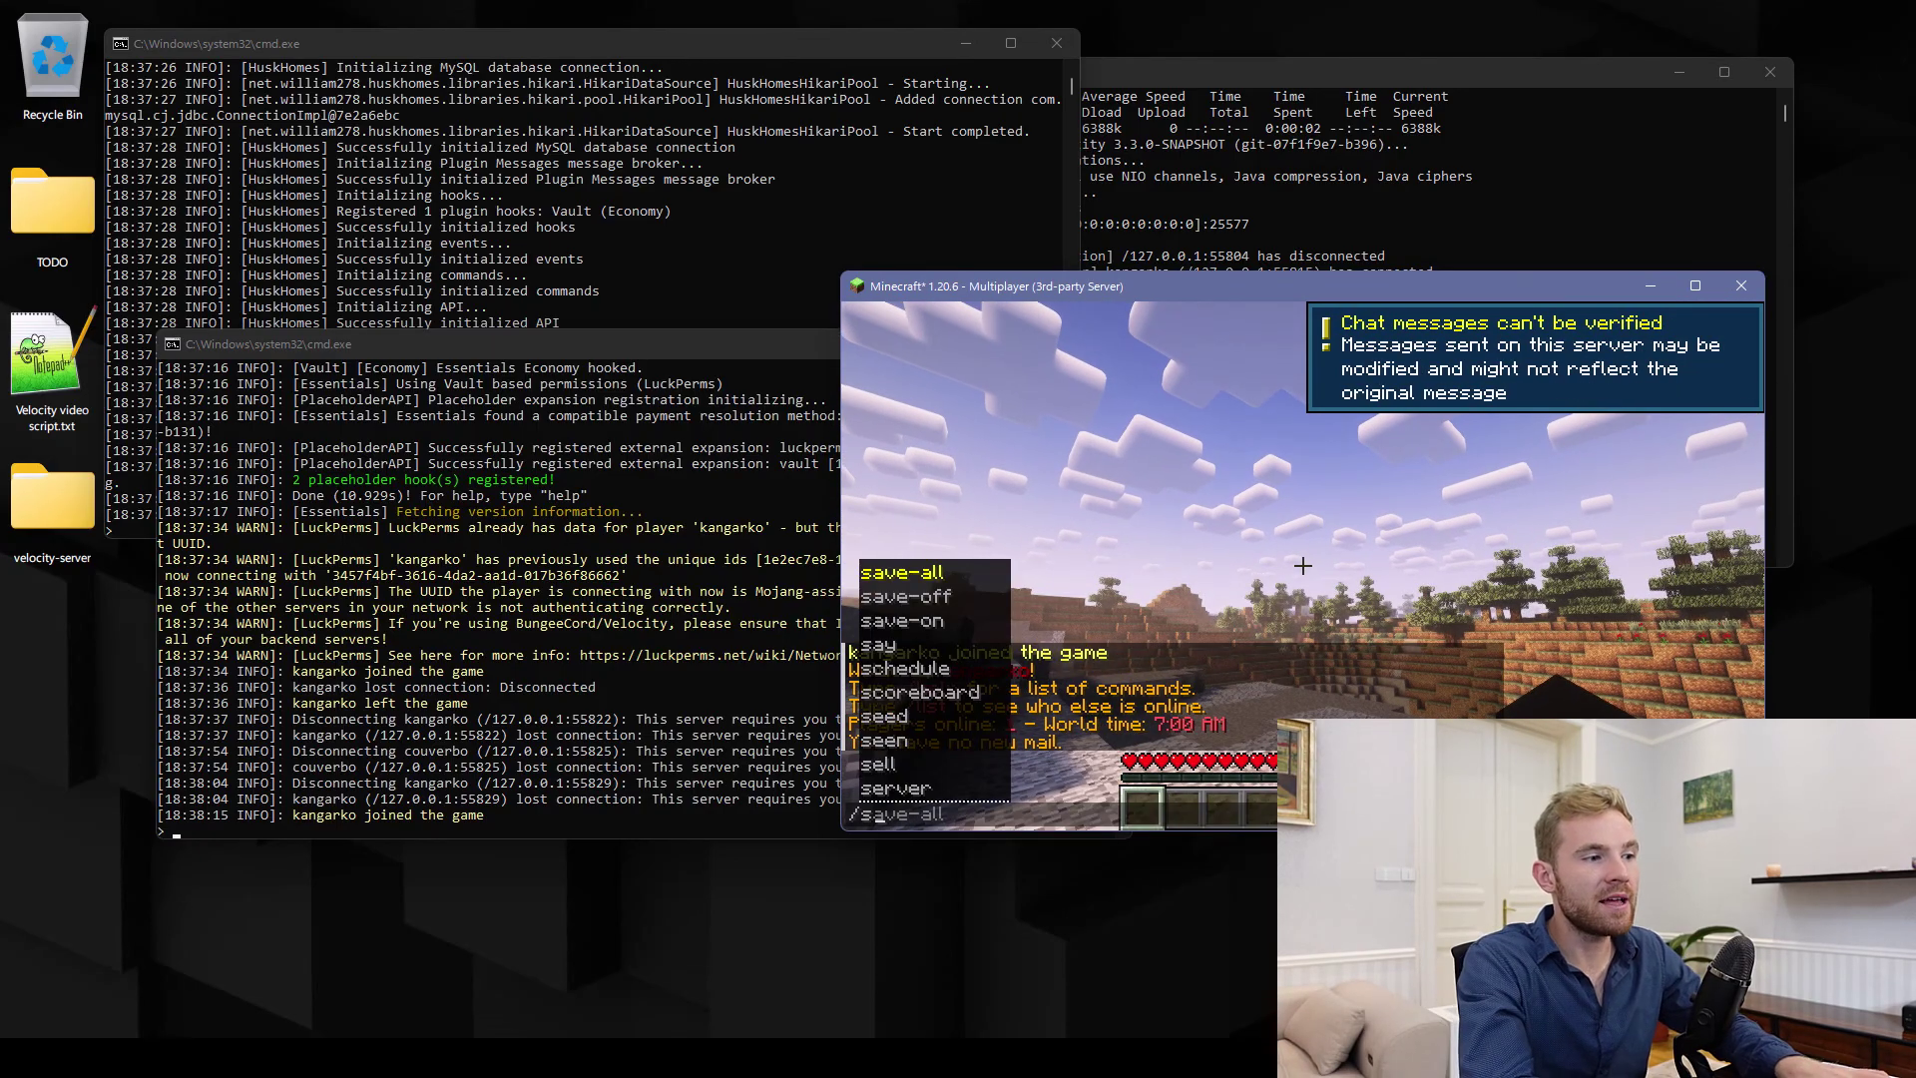
type("server")
key("Tab")
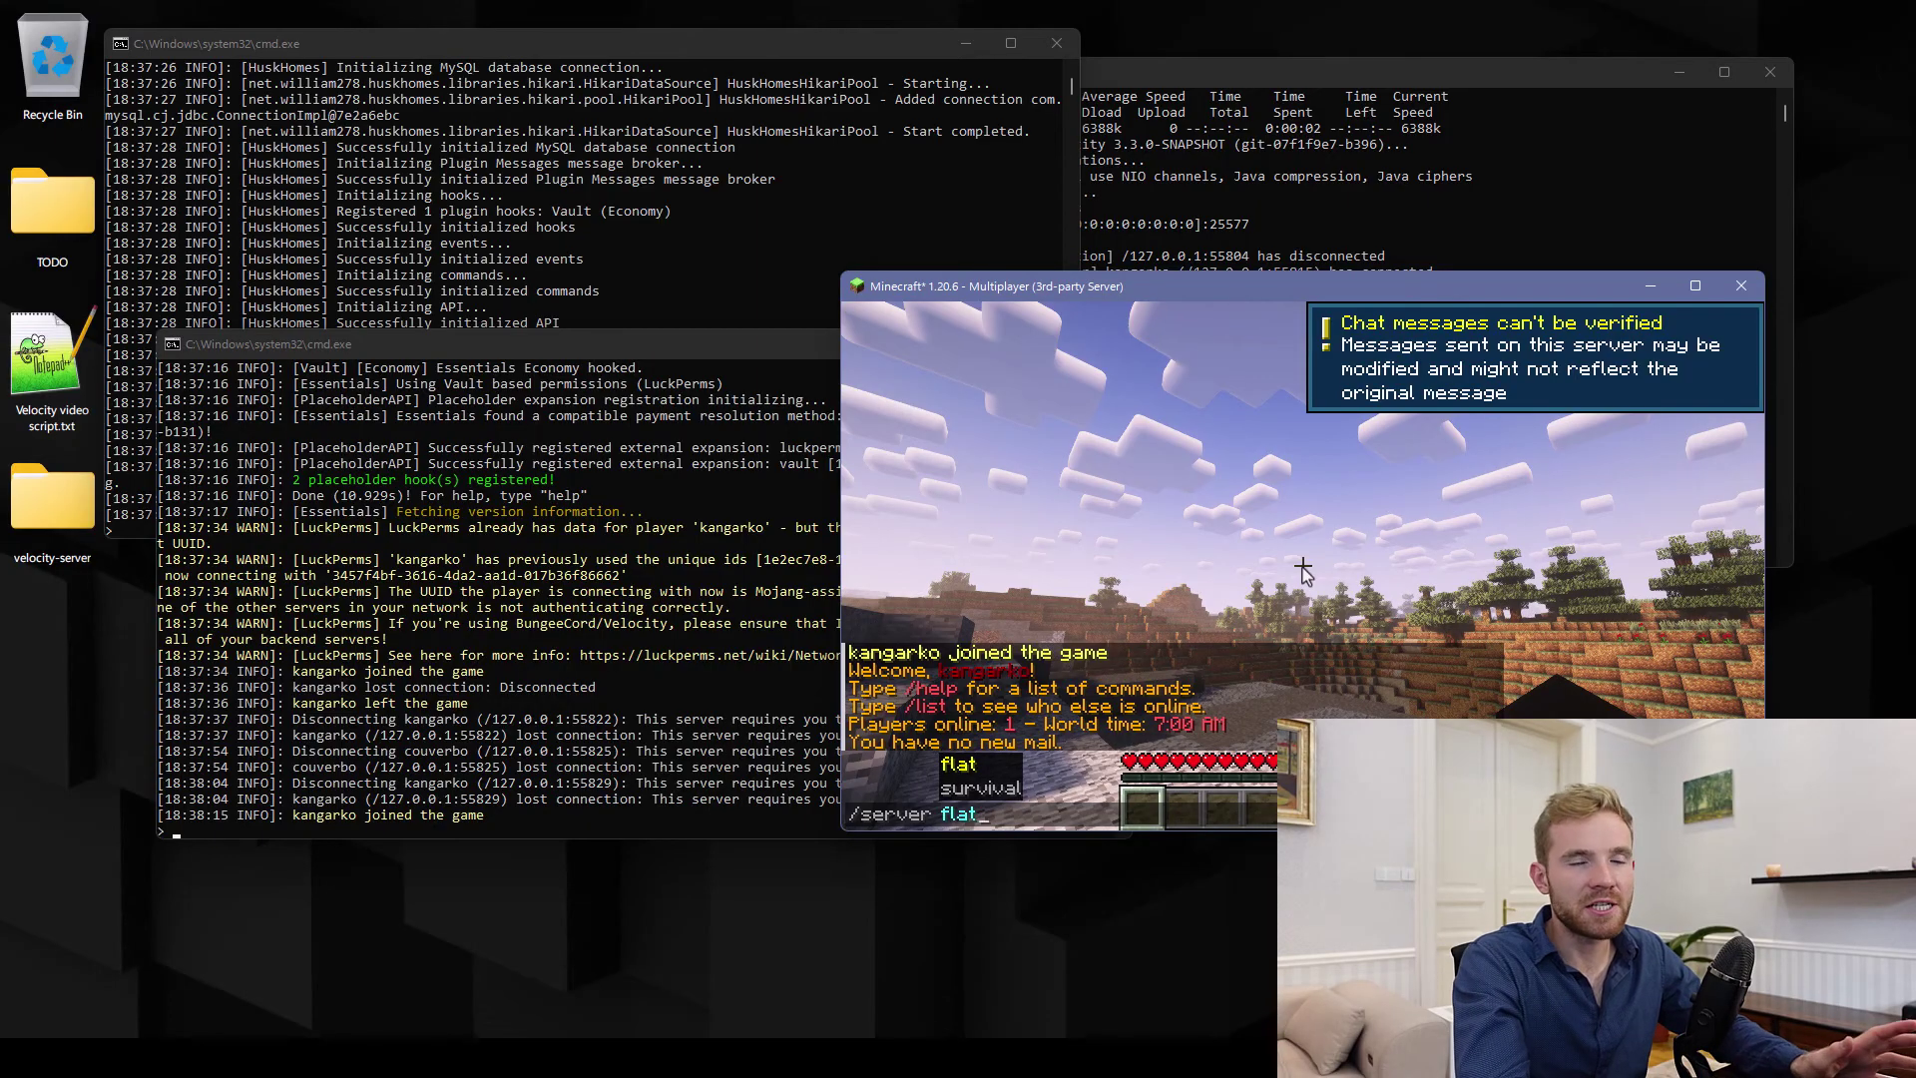
key("Return")
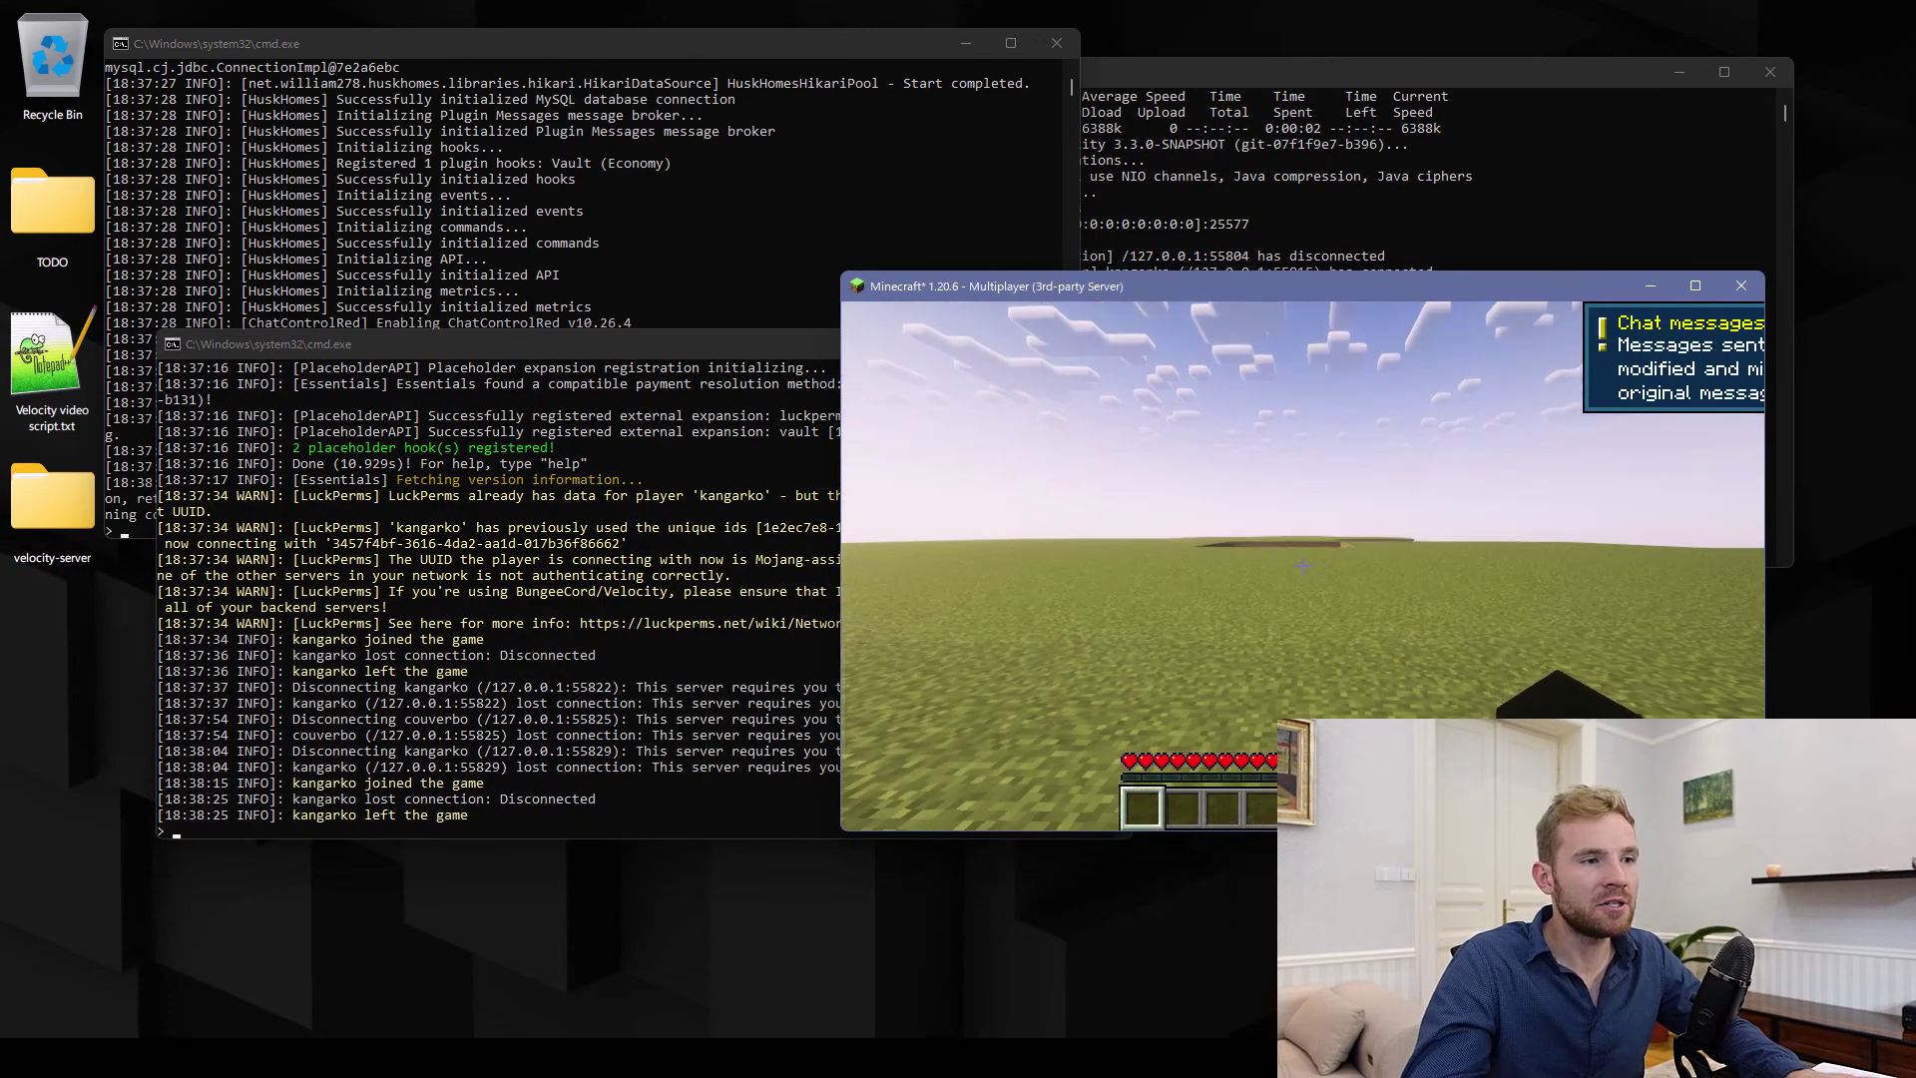
type("/server survival")
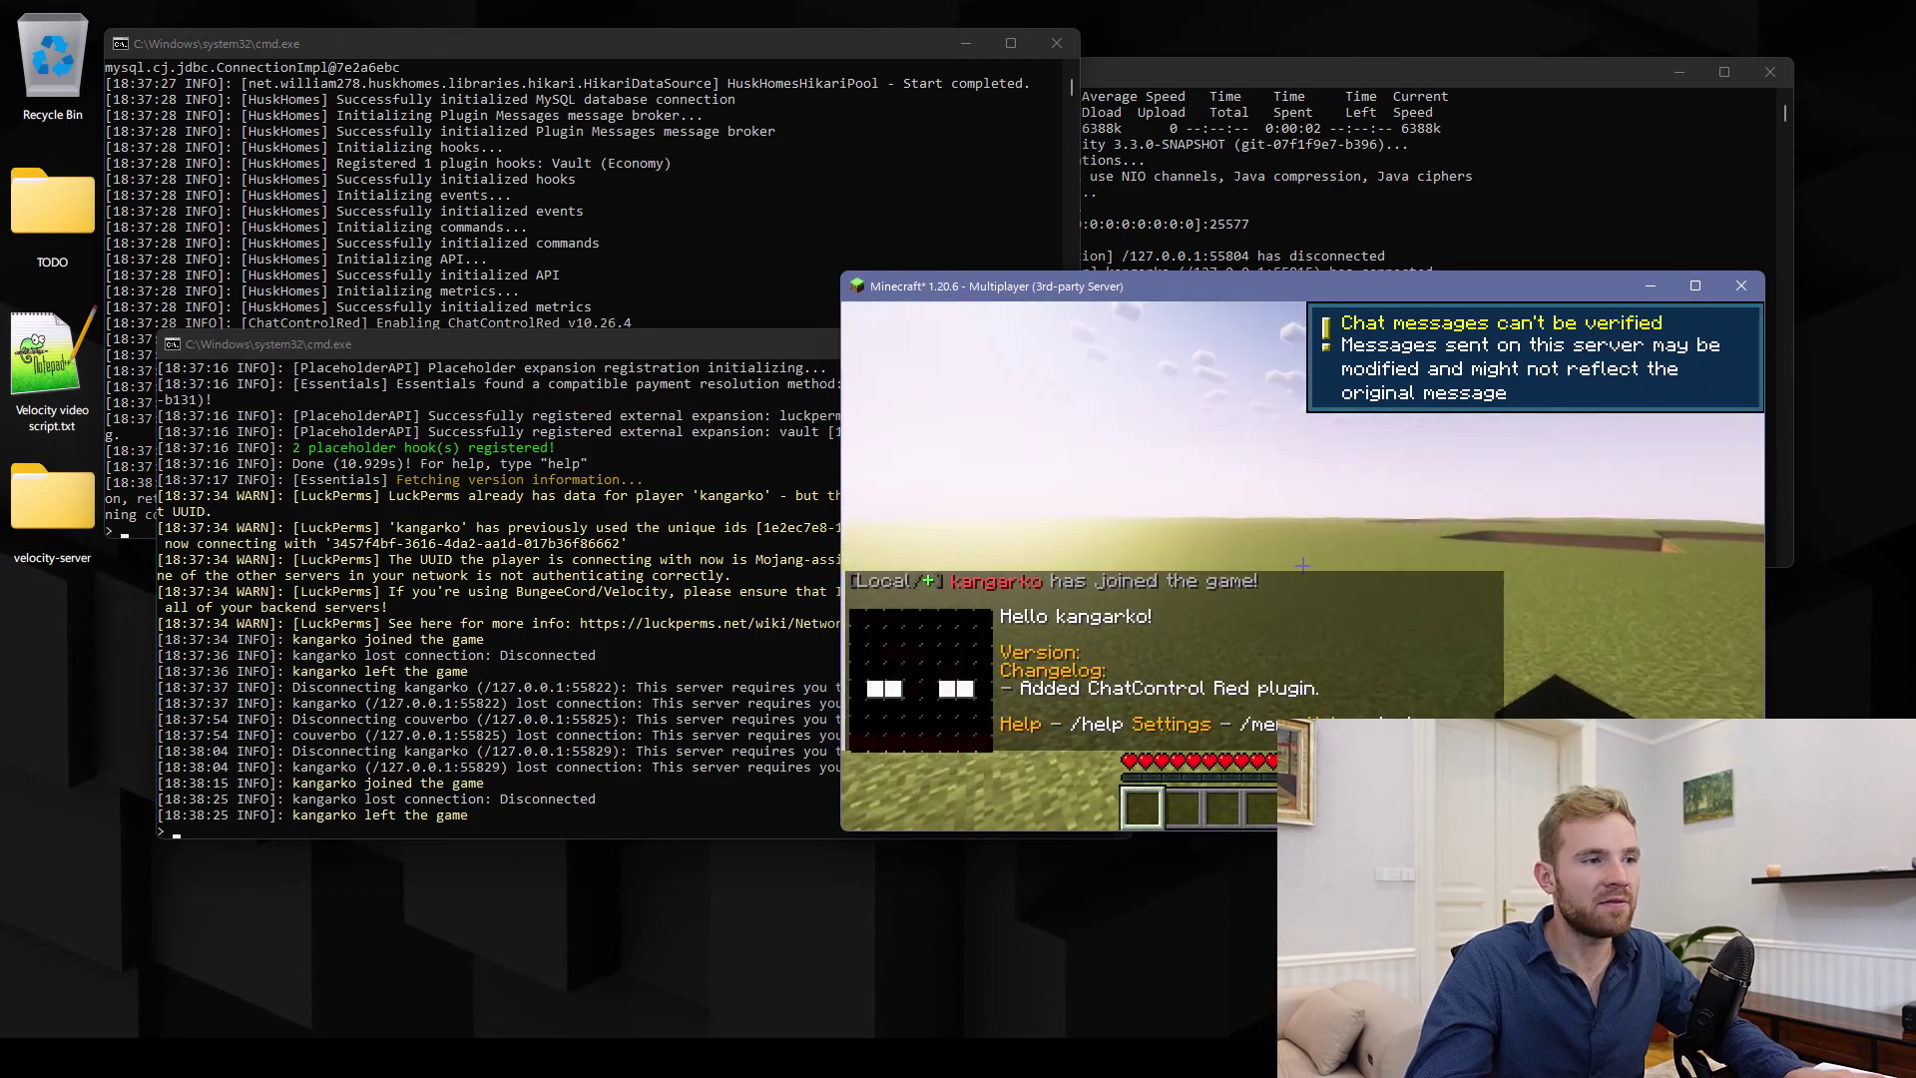
key("Return")
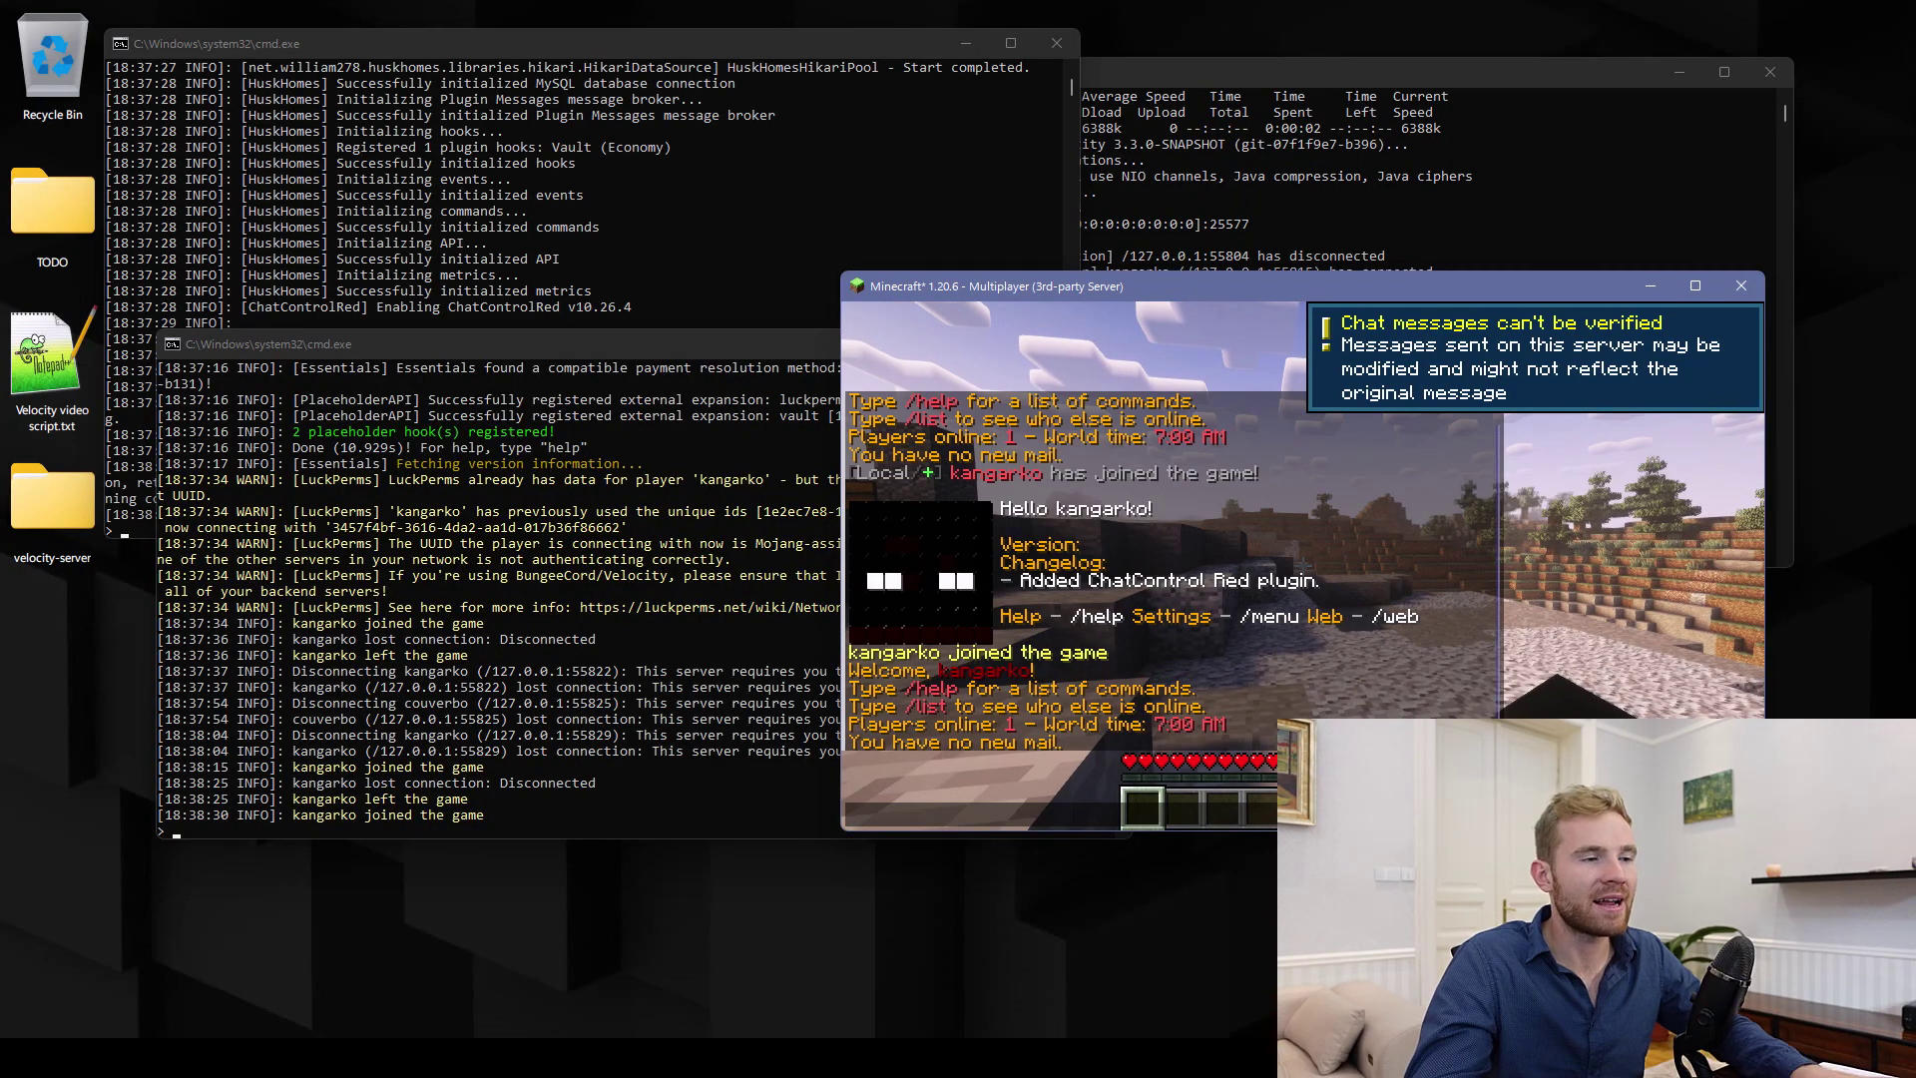
key("Escape")
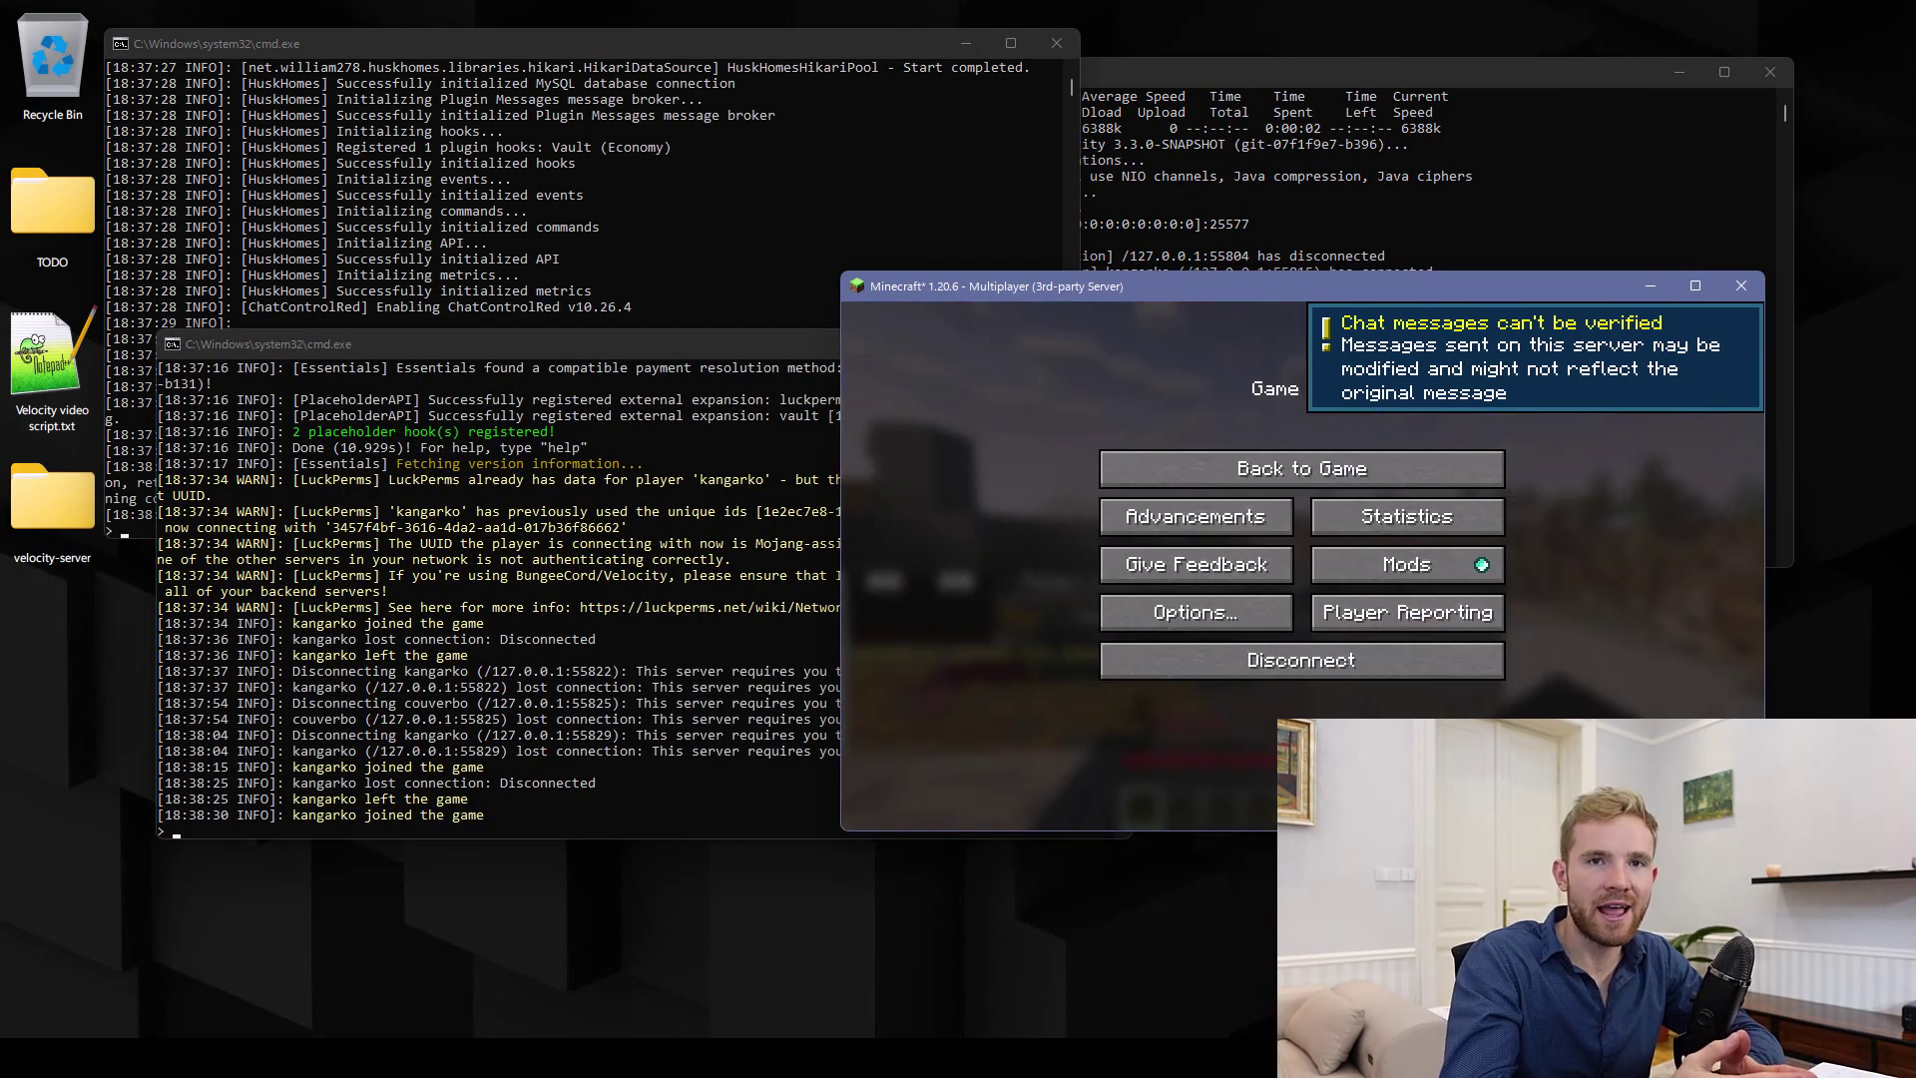